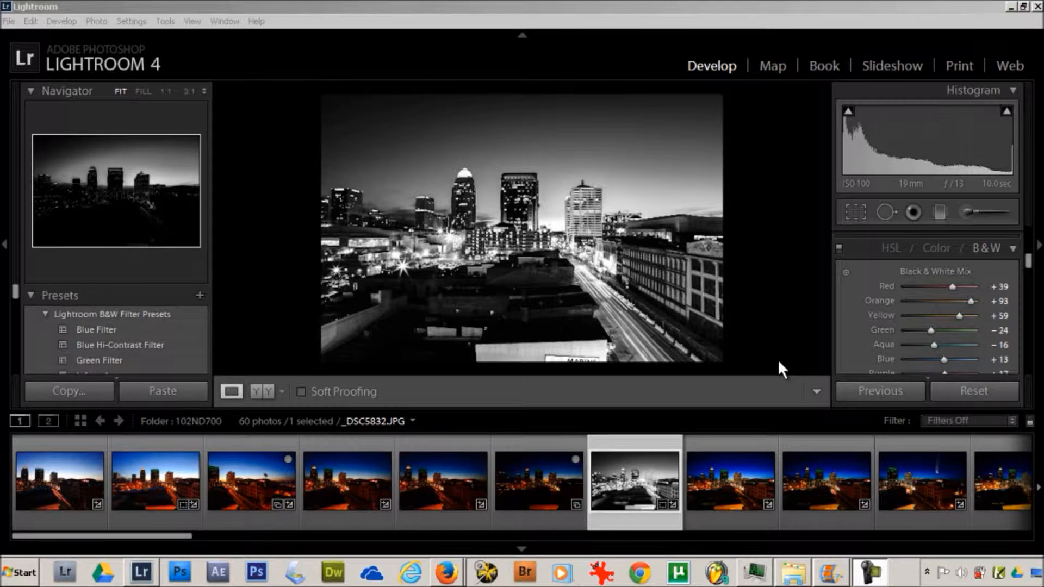
Switch to the file explorer and look through the portrait shoot's photos around ARS_3005
{"action": "left_click", "coordinate": [794, 572]}
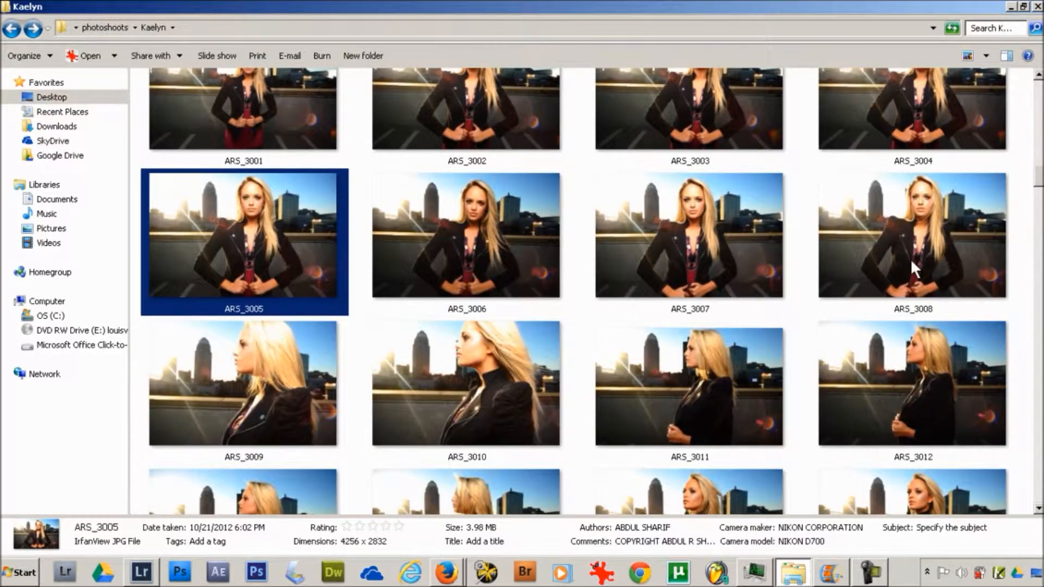
{"action": "scroll", "coordinate": [882, 173], "scroll_direction": "up", "scroll_amount": 10}
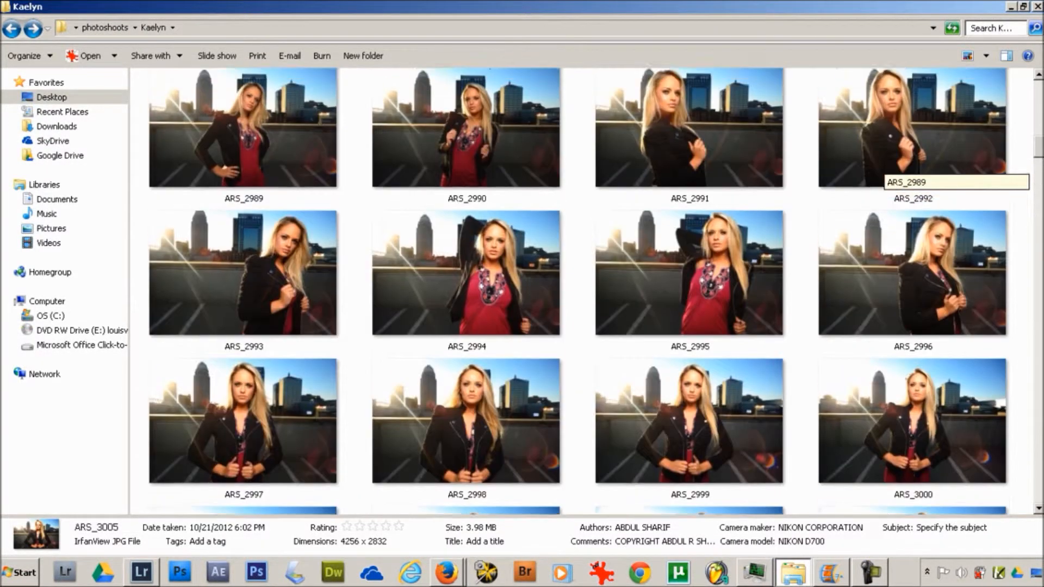
{"action": "scroll", "coordinate": [882, 173], "scroll_direction": "up", "scroll_amount": 5}
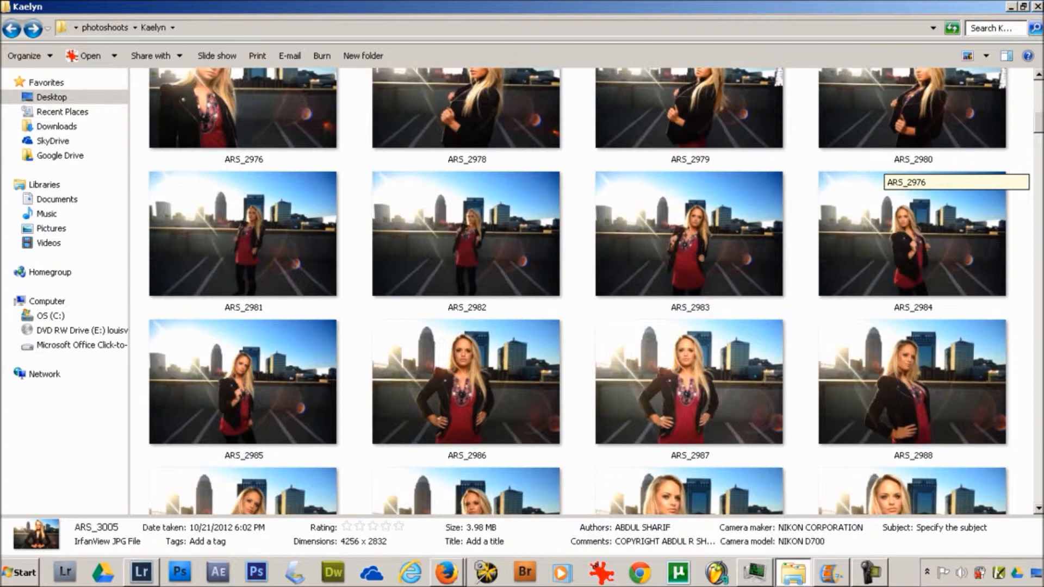
{"action": "scroll", "coordinate": [881, 172], "scroll_direction": "up", "scroll_amount": 8}
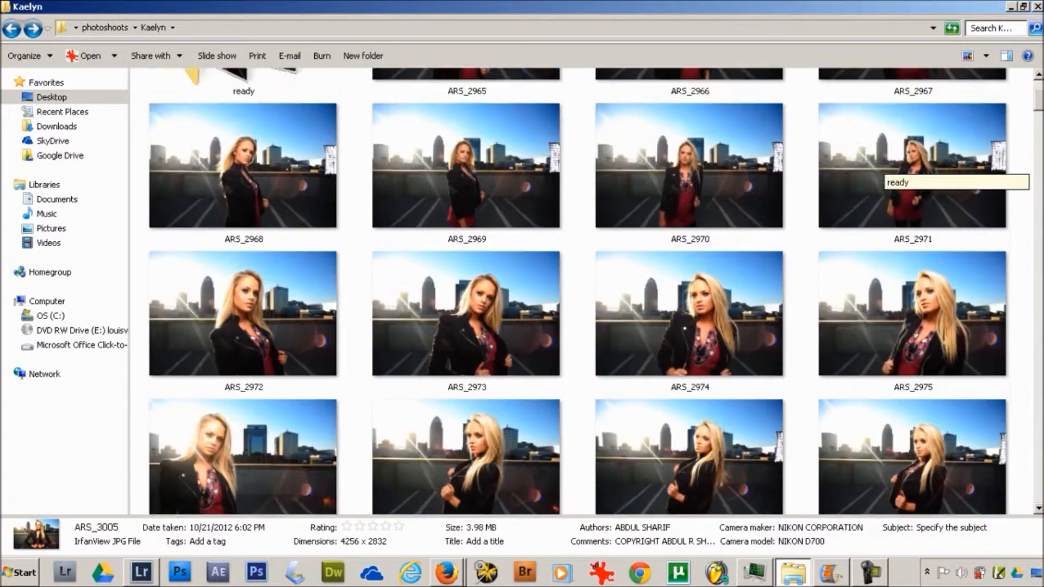
{"action": "scroll", "coordinate": [882, 173], "scroll_direction": "down", "scroll_amount": 3}
{"action": "scroll", "coordinate": [882, 173], "scroll_direction": "down", "scroll_amount": 6}
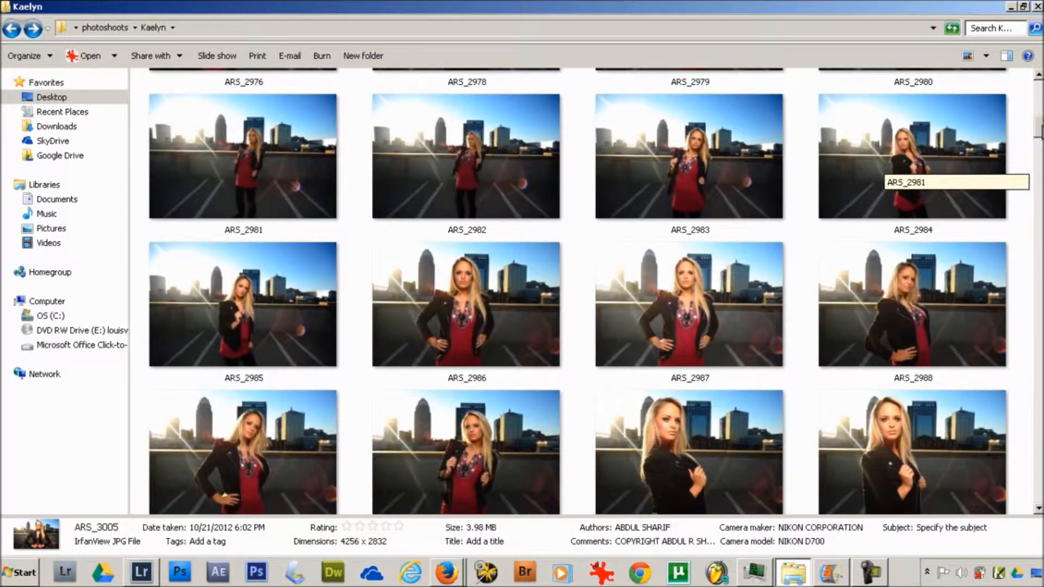
{"action": "scroll", "coordinate": [882, 173], "scroll_direction": "down", "scroll_amount": 1}
{"action": "scroll", "coordinate": [882, 173], "scroll_direction": "down", "scroll_amount": 9}
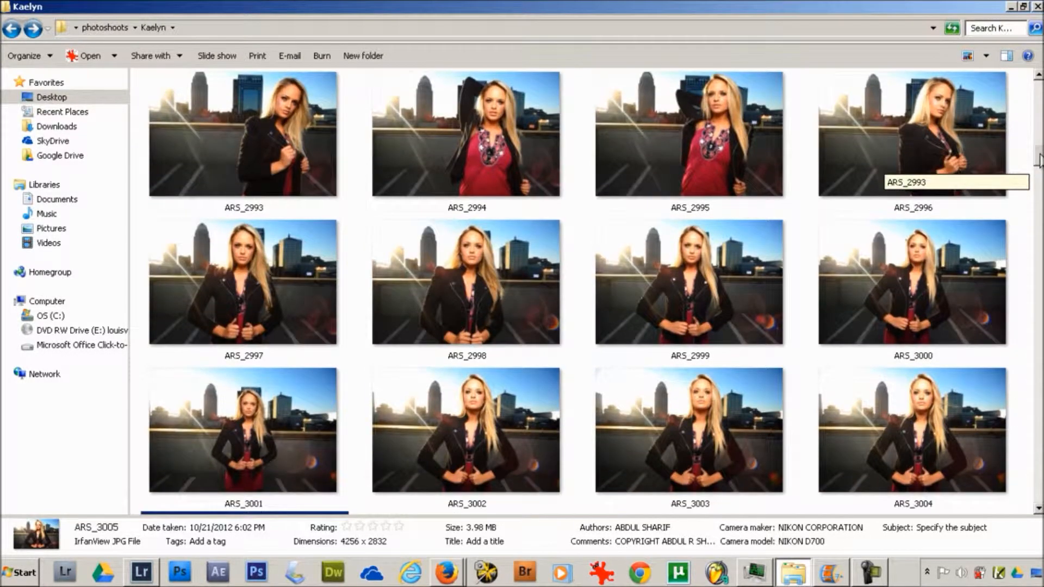
{"action": "scroll", "coordinate": [882, 173], "scroll_direction": "down", "scroll_amount": 5}
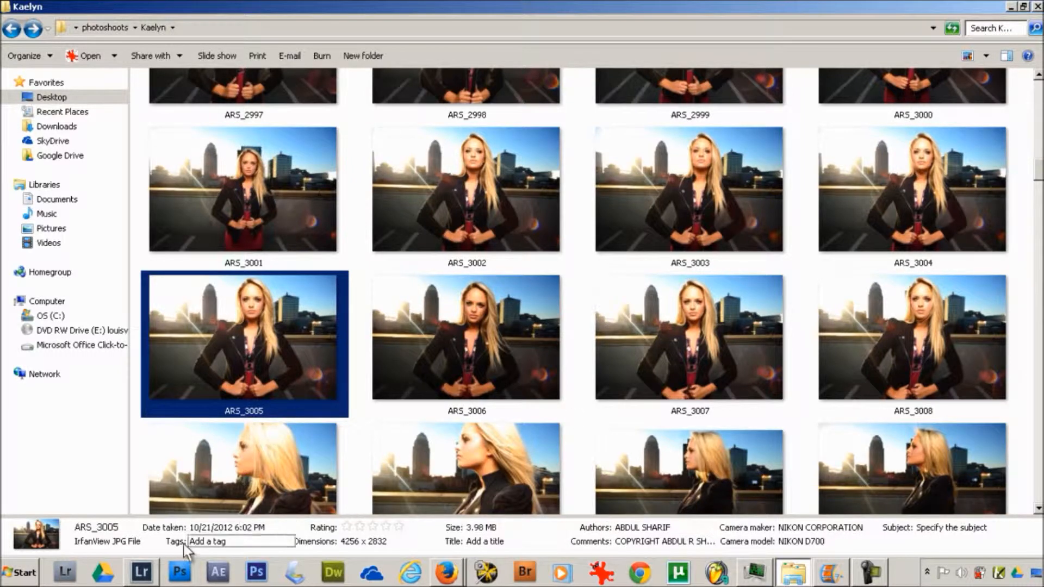
Switch to Lightroom, open the photo and video import window and choose the photoshoots folder as the source
{"action": "left_click", "coordinate": [140, 574]}
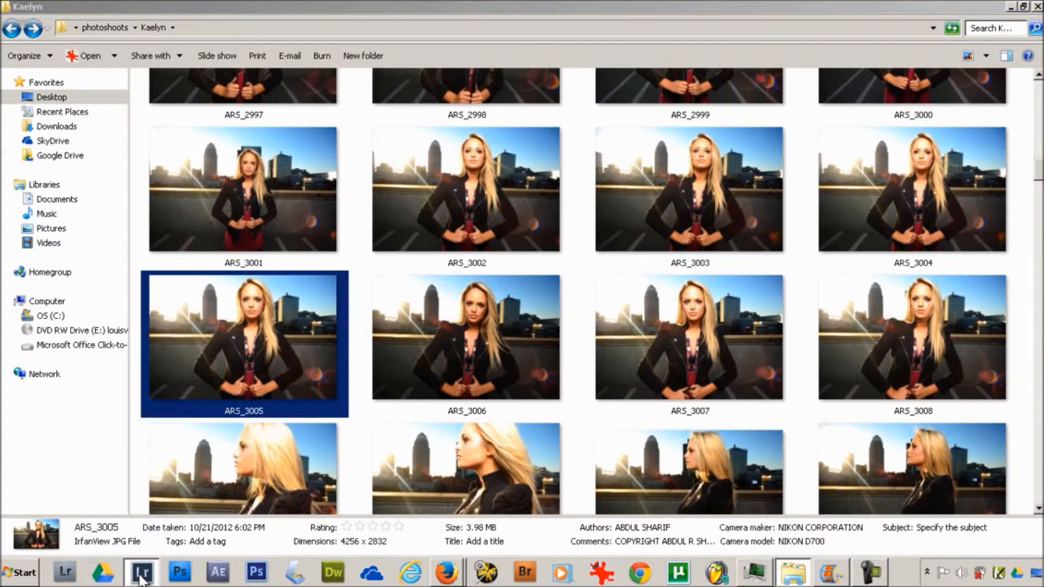
{"action": "left_click", "coordinate": [8, 21]}
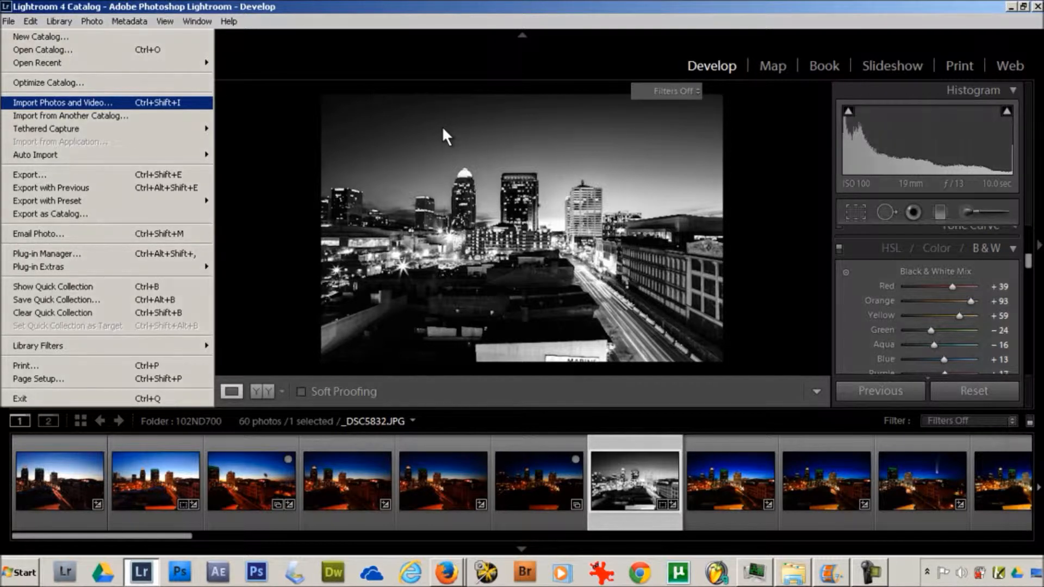
{"action": "key", "text": "Return"}
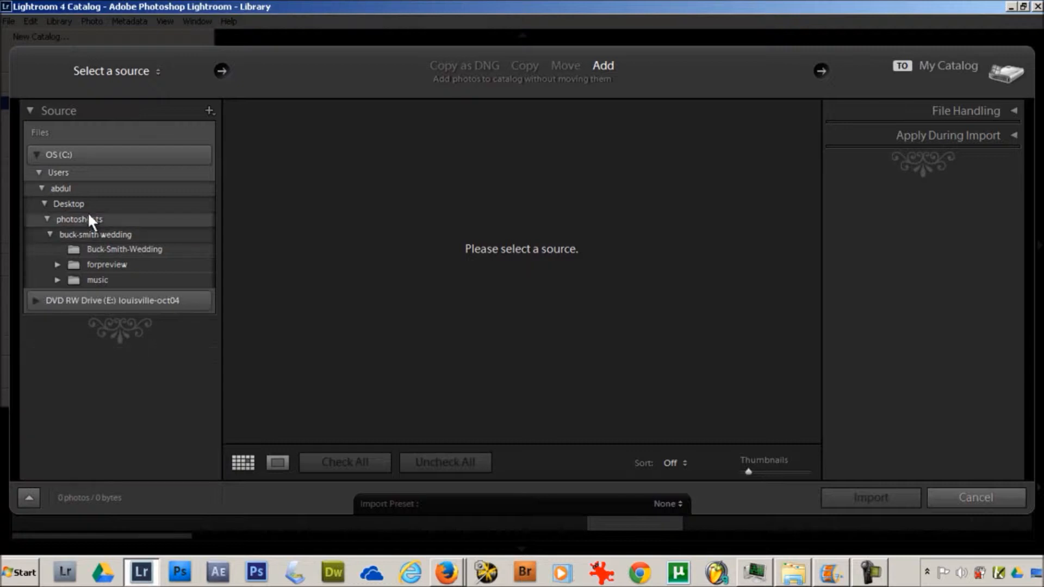
{"action": "left_click", "coordinate": [77, 218]}
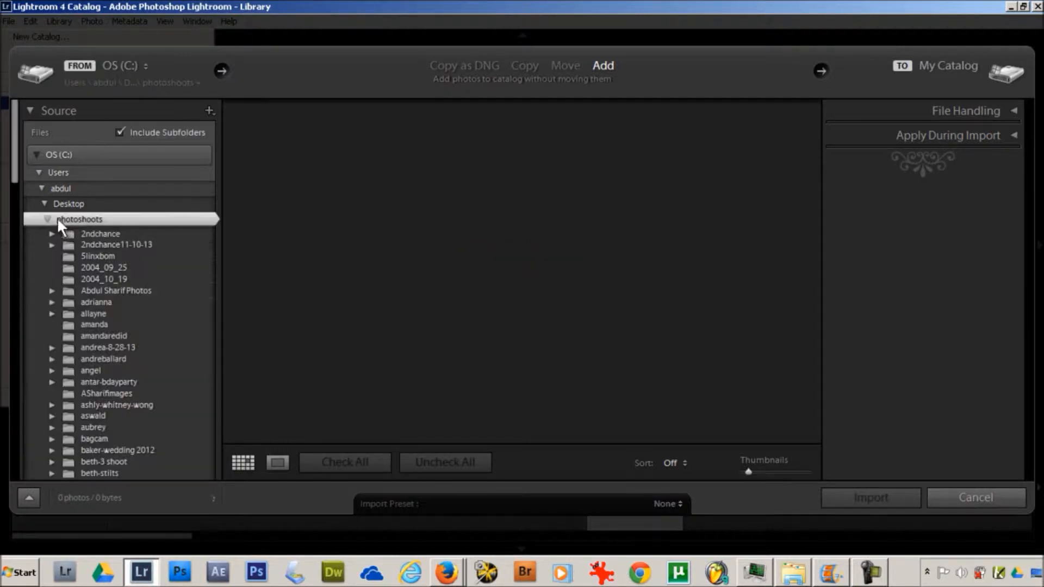
Look through the photoshoots subfolders for the one holding the portrait shoot
{"action": "scroll", "coordinate": [98, 292], "scroll_direction": "down", "scroll_amount": 10}
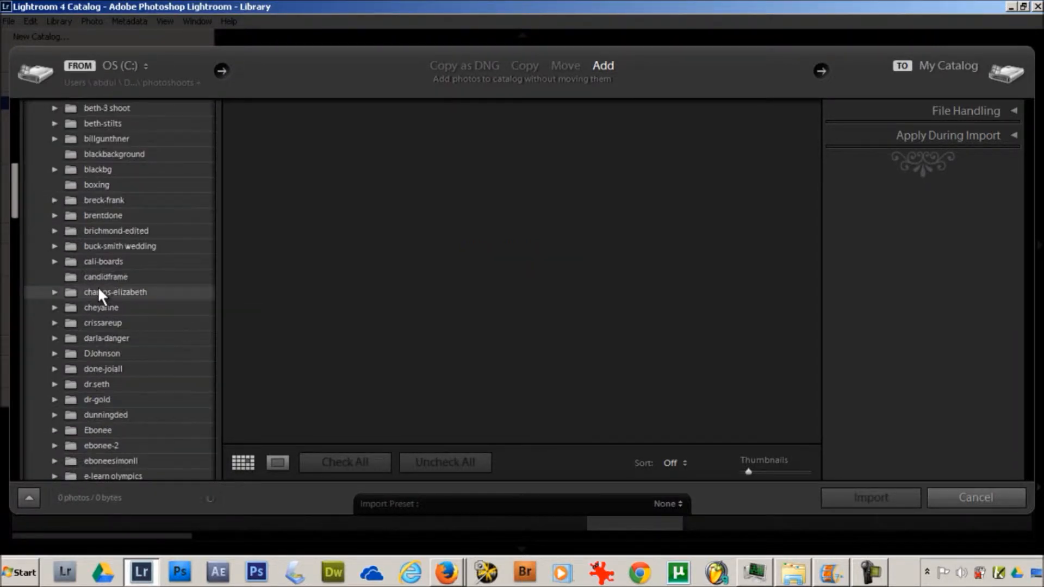
{"action": "scroll", "coordinate": [98, 292], "scroll_direction": "down", "scroll_amount": 3}
{"action": "scroll", "coordinate": [98, 292], "scroll_direction": "down", "scroll_amount": 3}
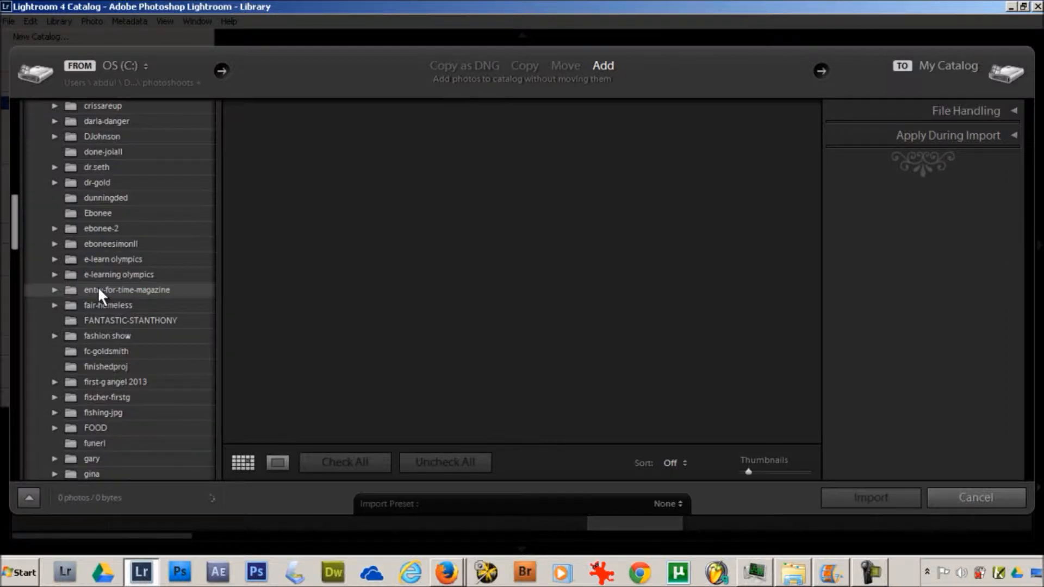
{"action": "scroll", "coordinate": [97, 286], "scroll_direction": "down", "scroll_amount": 12}
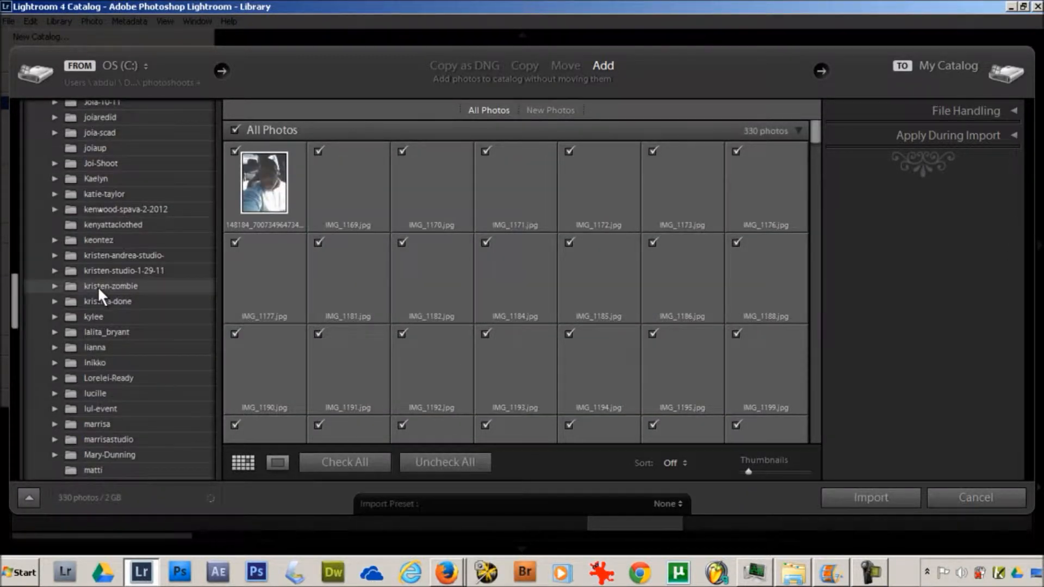
{"action": "scroll", "coordinate": [97, 286], "scroll_direction": "down", "scroll_amount": 3}
{"action": "scroll", "coordinate": [97, 286], "scroll_direction": "down", "scroll_amount": 3}
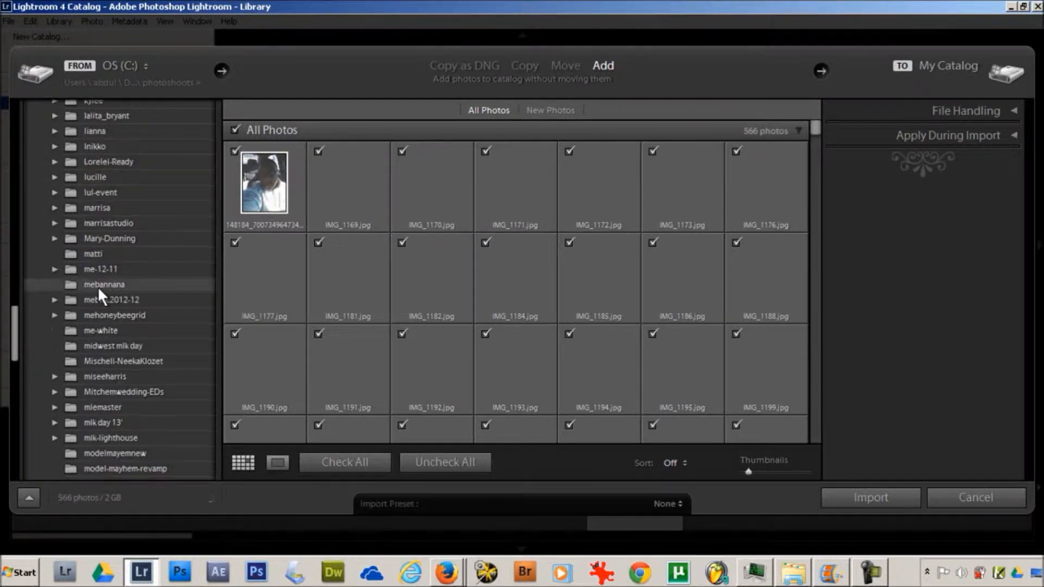
{"action": "scroll", "coordinate": [97, 286], "scroll_direction": "down", "scroll_amount": 6}
{"action": "scroll", "coordinate": [98, 287], "scroll_direction": "down", "scroll_amount": 1}
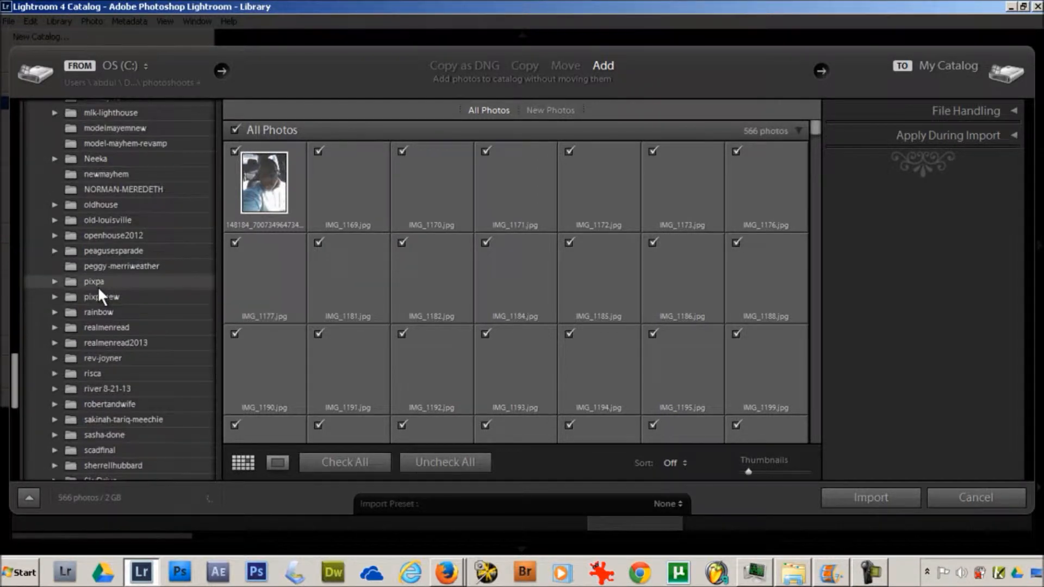
{"action": "scroll", "coordinate": [98, 287], "scroll_direction": "up", "scroll_amount": 6}
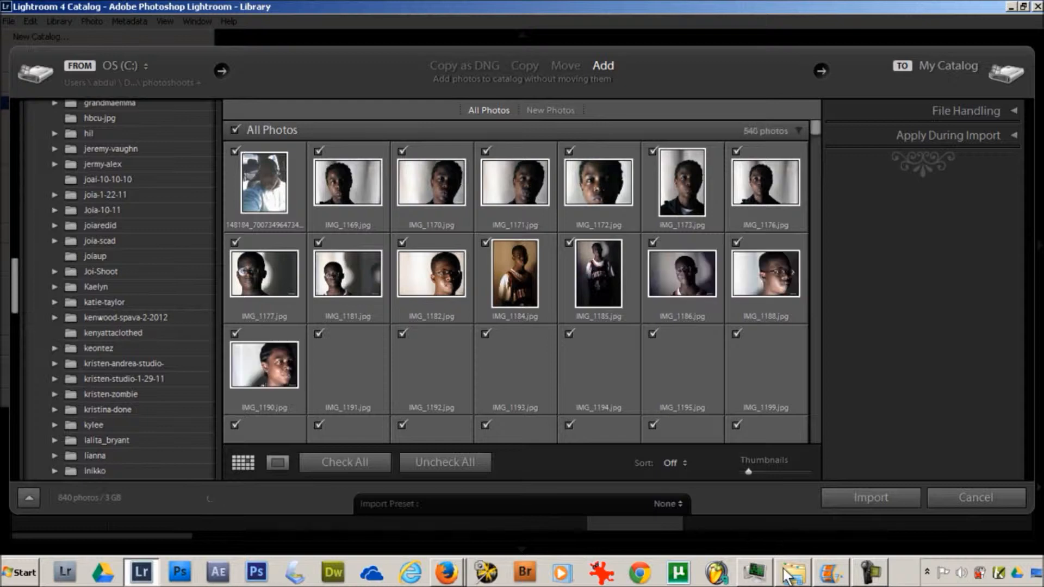
Import only ARS_3005.JPG from the portrait shoot's subfolder, adding it to the catalog without moving it, and open it in the Develop module
{"action": "left_click", "coordinate": [793, 572]}
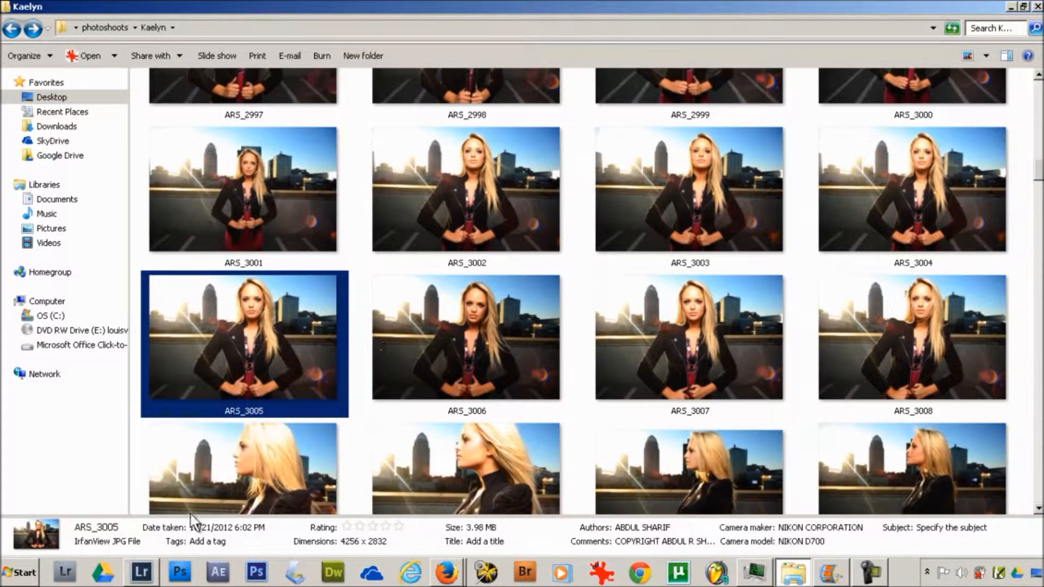
{"action": "left_click", "coordinate": [141, 572]}
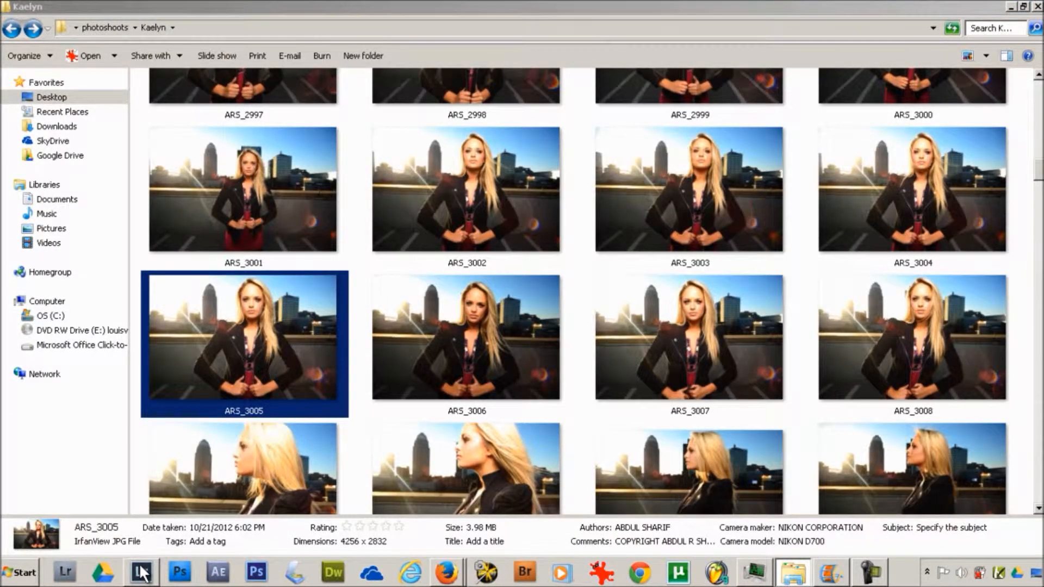
{"action": "left_click", "coordinate": [1015, 7]}
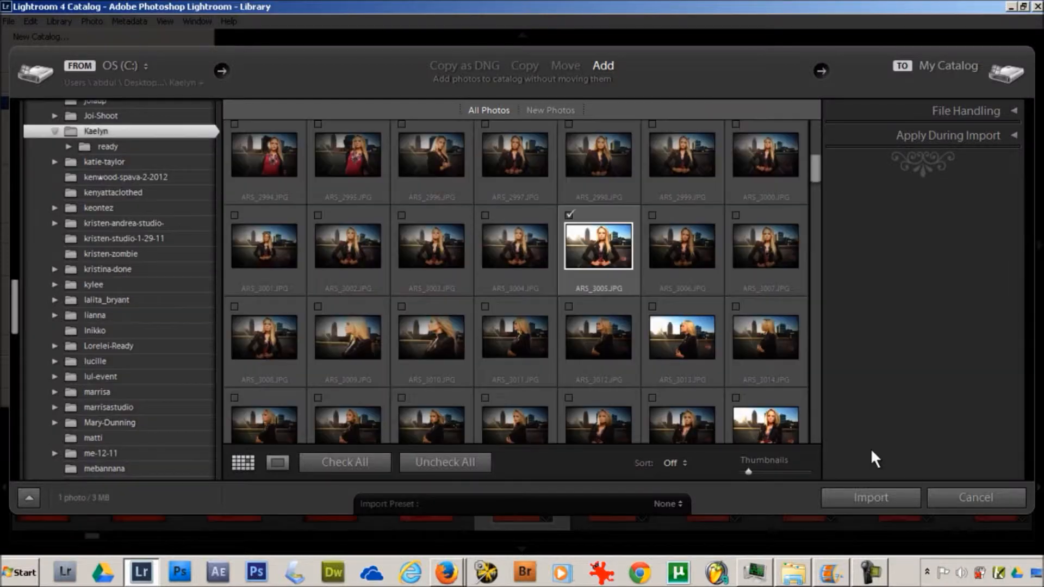
{"action": "left_click", "coordinate": [898, 495]}
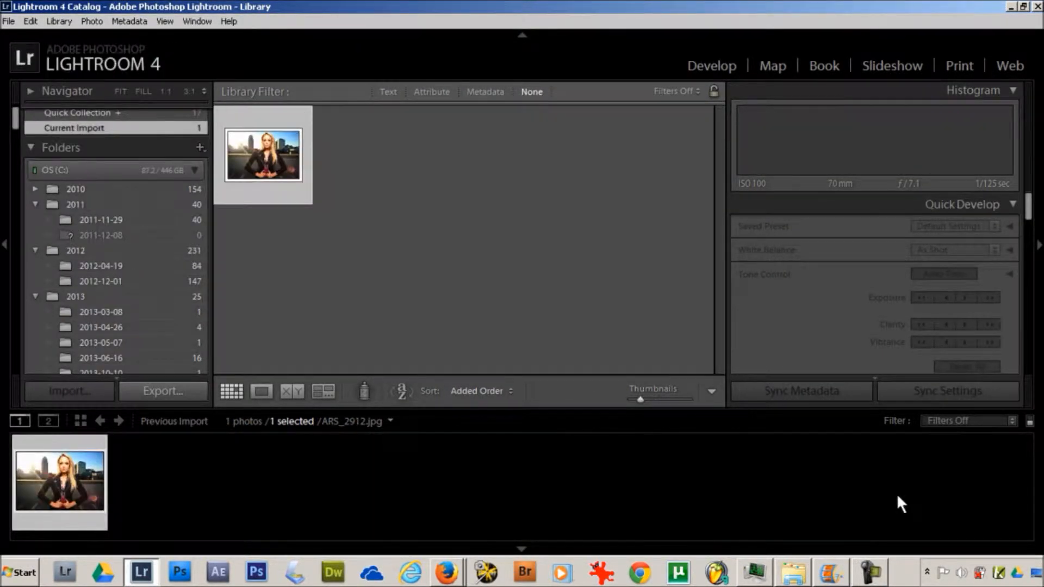
{"action": "left_click", "coordinate": [732, 67]}
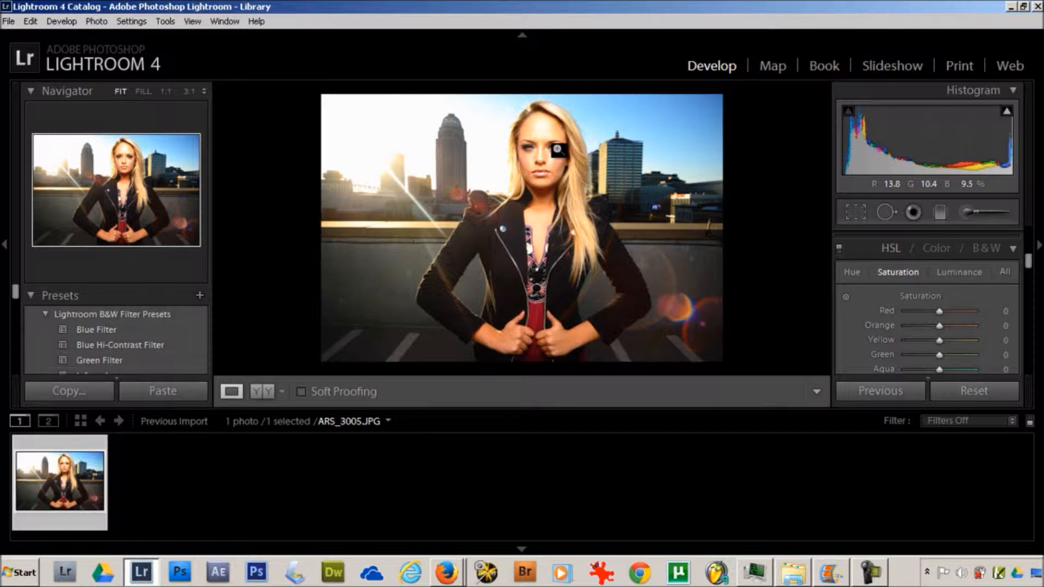
Examine the model's eyes, nose and forehead at 1:1 magnification, ending with the whole photo fitted in view
{"action": "left_click", "coordinate": [545, 150]}
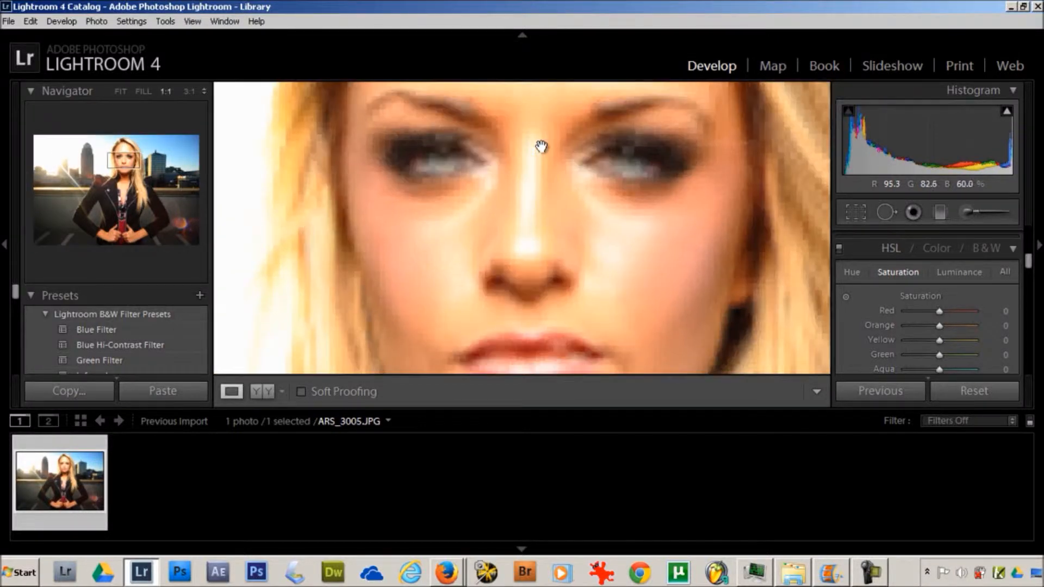
{"action": "left_click_drag", "start_coordinate": [585, 121], "coordinate": [539, 117]}
{"action": "left_click_drag", "start_coordinate": [476, 284], "coordinate": [481, 227]}
{"action": "left_click_drag", "start_coordinate": [523, 143], "coordinate": [493, 272]}
{"action": "left_click_drag", "start_coordinate": [463, 234], "coordinate": [426, 282]}
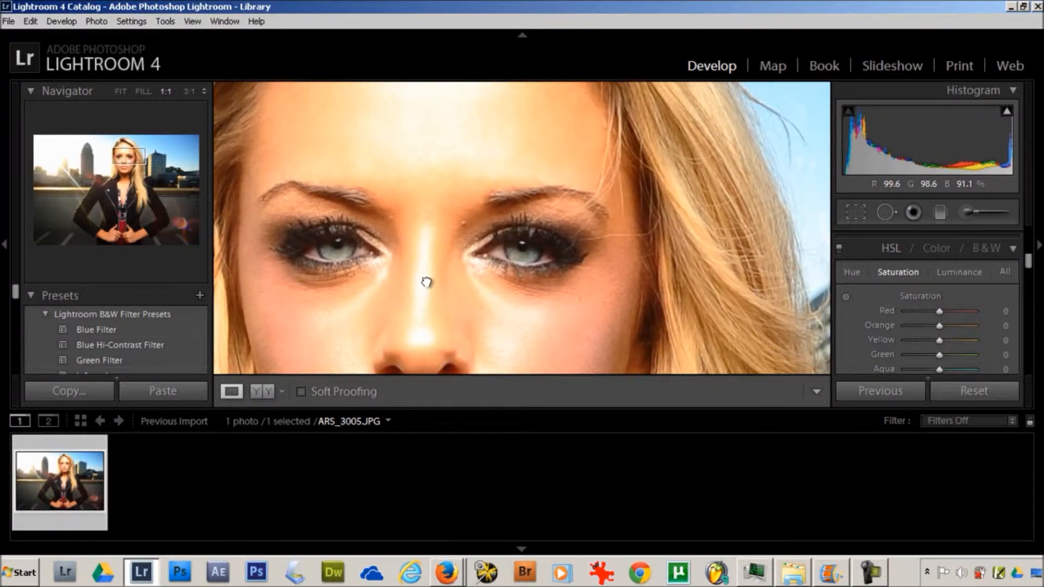
{"action": "left_click", "coordinate": [427, 282]}
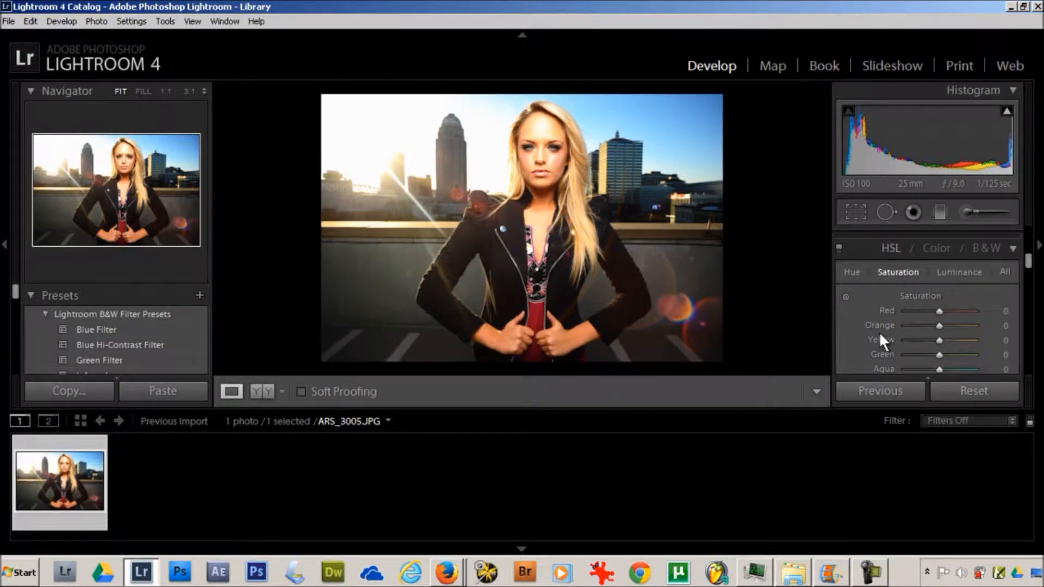
{"action": "left_click", "coordinate": [856, 220]}
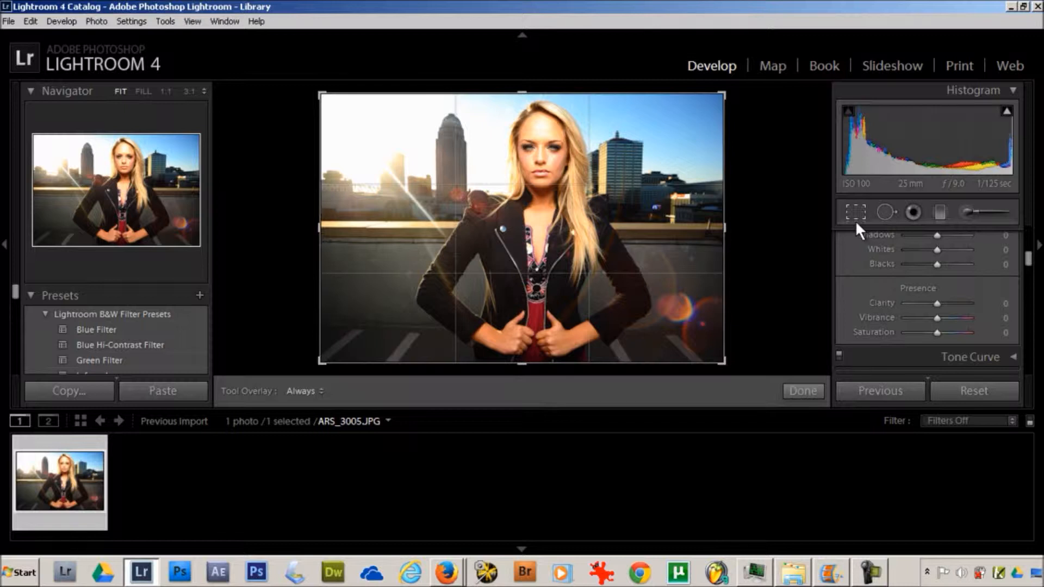
{"action": "scroll", "coordinate": [859, 288], "scroll_direction": "up", "scroll_amount": 3}
{"action": "scroll", "coordinate": [859, 288], "scroll_direction": "up", "scroll_amount": 2}
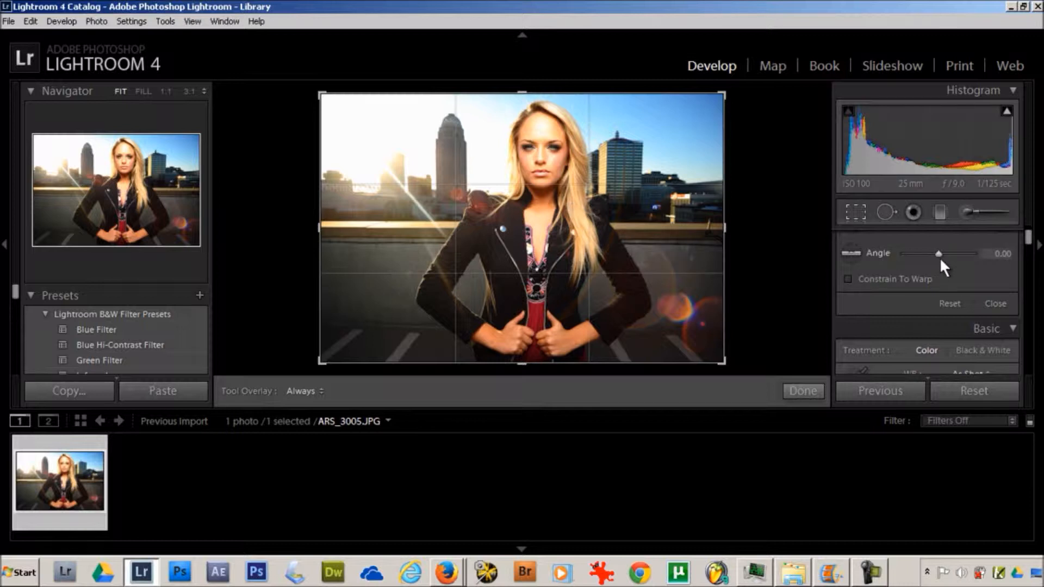
{"action": "left_click_drag", "start_coordinate": [939, 254], "coordinate": [938, 252]}
{"action": "left_click", "coordinate": [860, 220]}
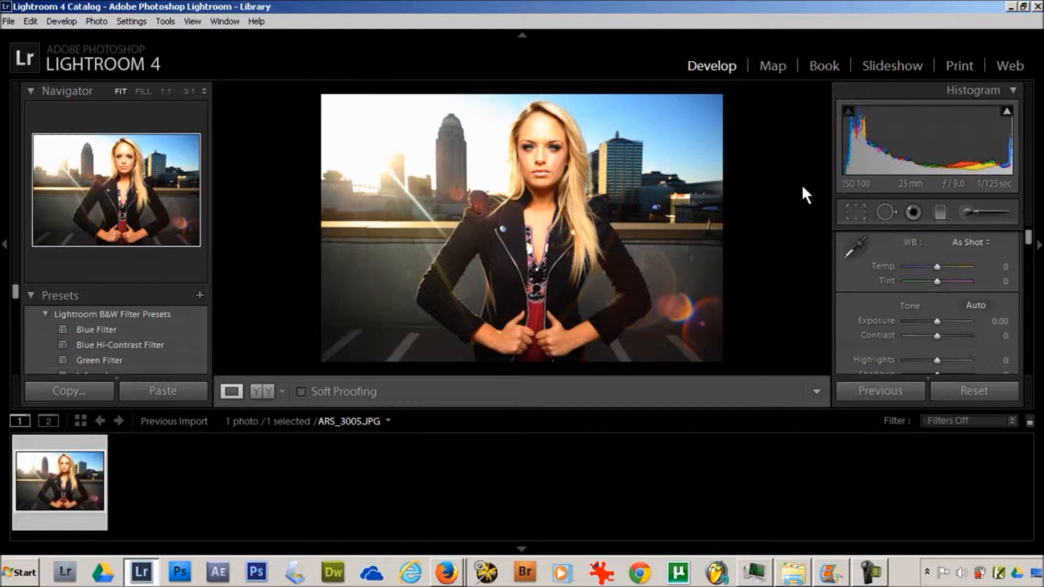
Crop a narrow vertical strip off the photo's left side and apply the crop
{"action": "left_click", "coordinate": [851, 211]}
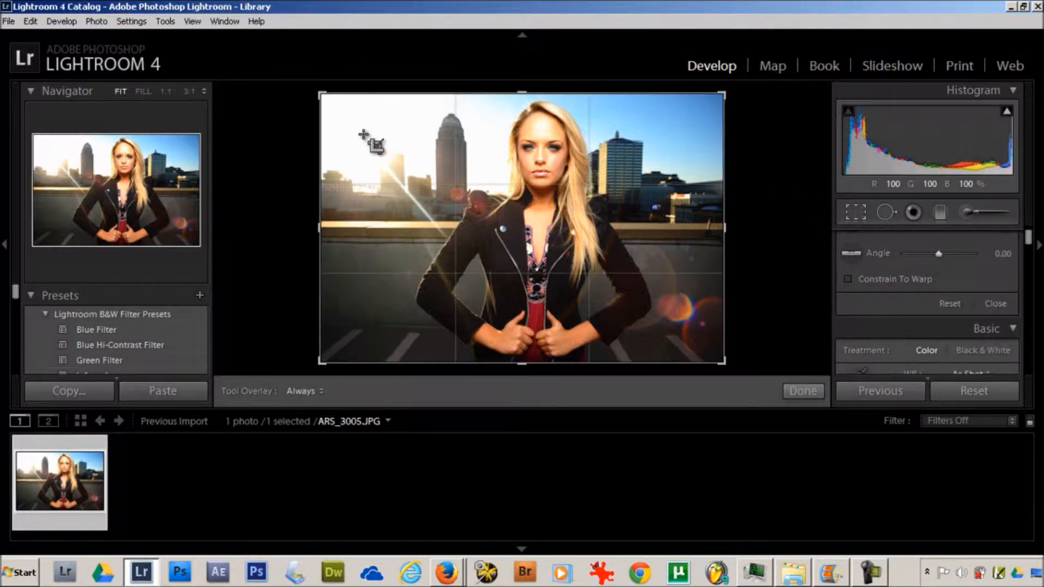
{"action": "left_click_drag", "start_coordinate": [322, 231], "coordinate": [337, 231]}
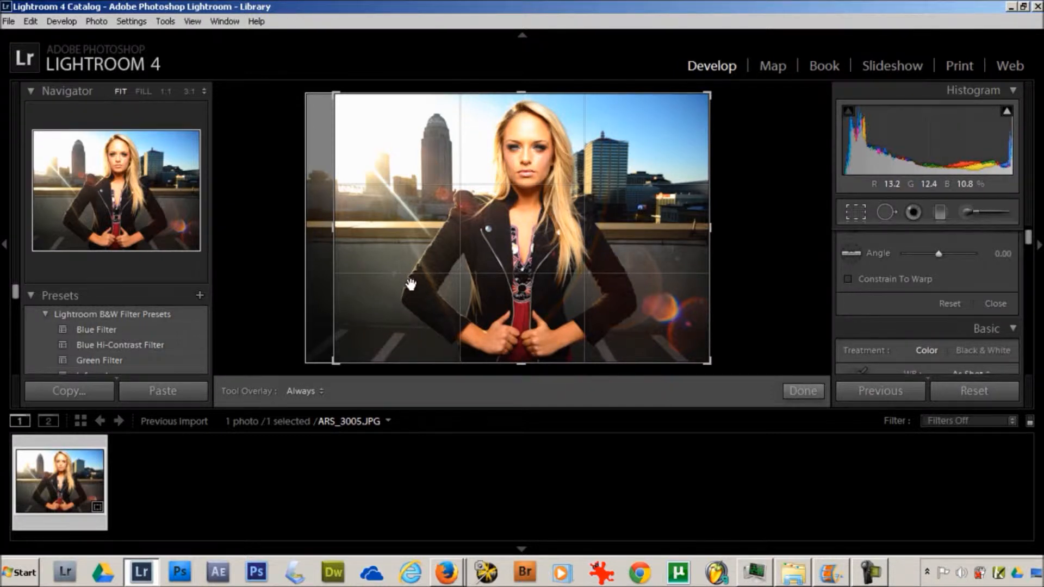
{"action": "left_click", "coordinate": [804, 392]}
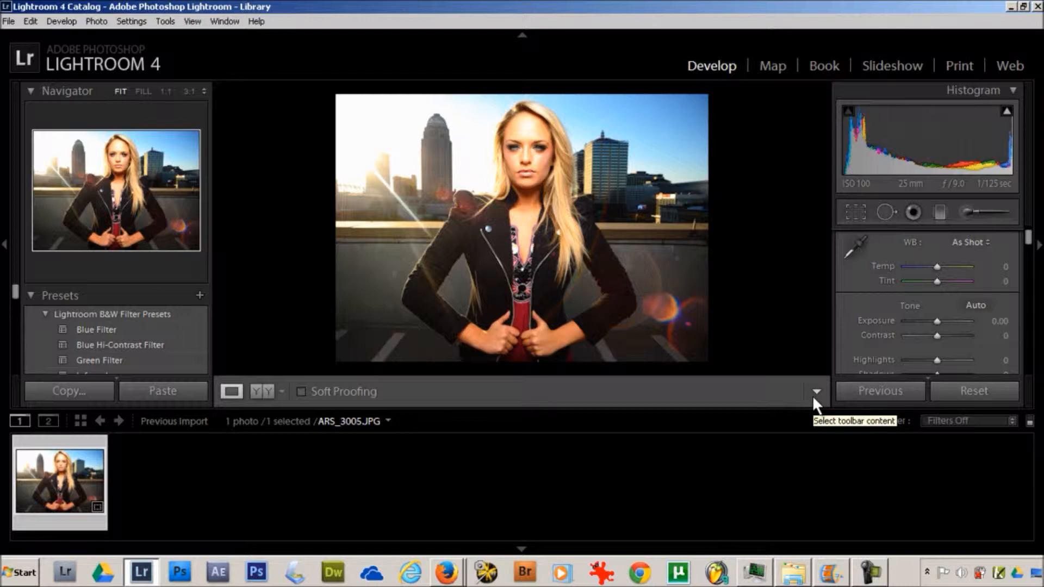
Look through the Develop adjustments, including HSL, Detail, Lens Corrections and Effects, and try switching the Adjustment Brush on and off
{"action": "scroll", "coordinate": [902, 283], "scroll_direction": "down", "scroll_amount": 10}
{"action": "scroll", "coordinate": [903, 287], "scroll_direction": "down", "scroll_amount": 2}
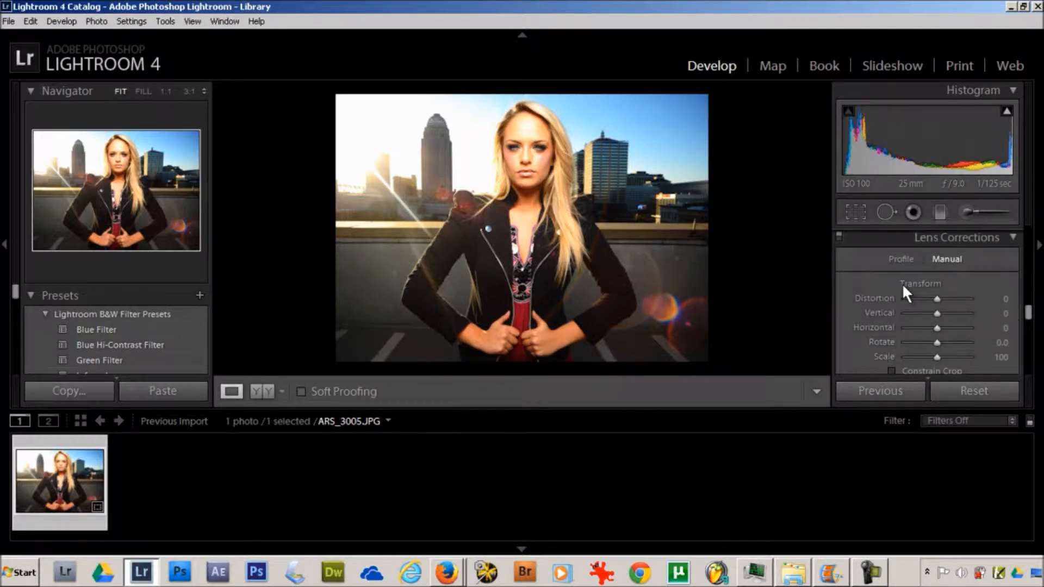
{"action": "left_click", "coordinate": [967, 210]}
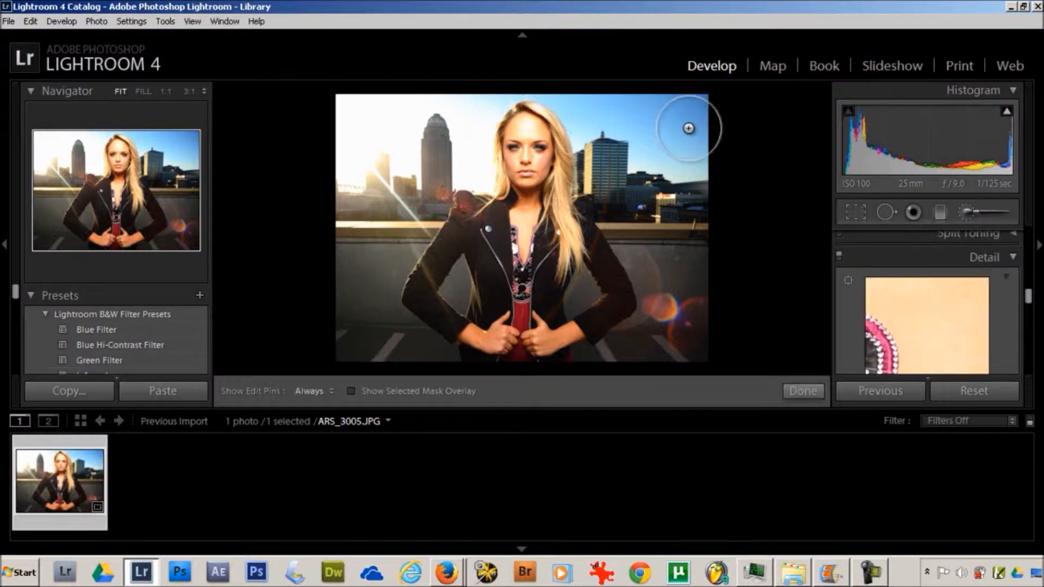
{"action": "scroll", "coordinate": [897, 316], "scroll_direction": "down", "scroll_amount": 5}
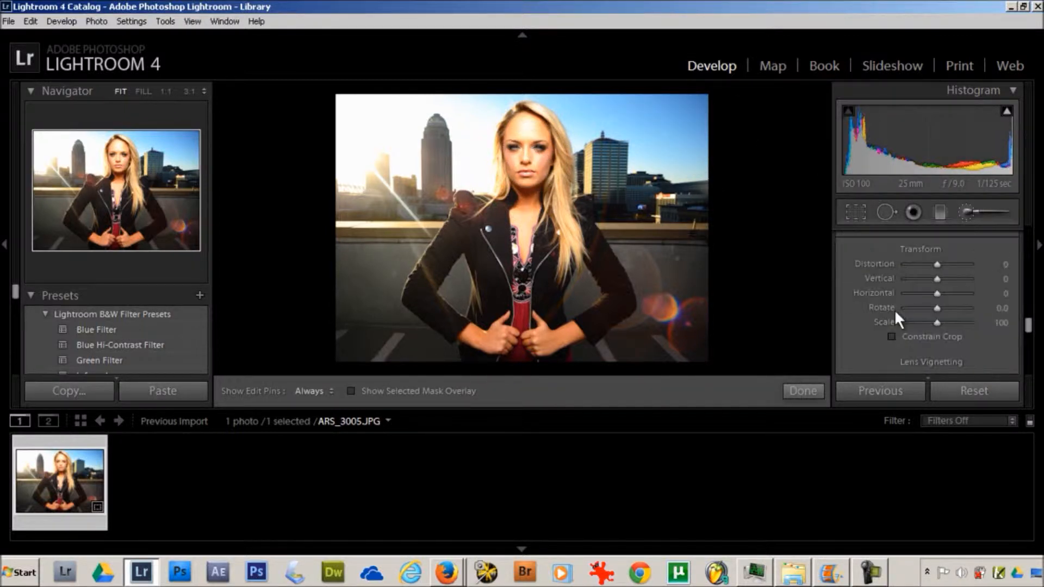
{"action": "scroll", "coordinate": [895, 319], "scroll_direction": "down", "scroll_amount": 3}
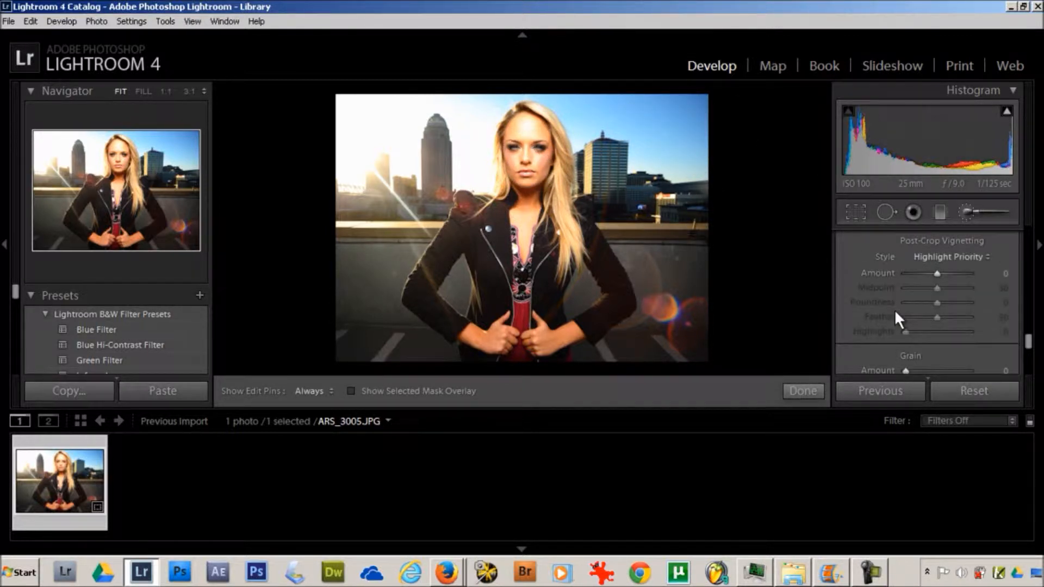
{"action": "scroll", "coordinate": [895, 312], "scroll_direction": "down", "scroll_amount": 3}
{"action": "scroll", "coordinate": [895, 313], "scroll_direction": "up", "scroll_amount": 6}
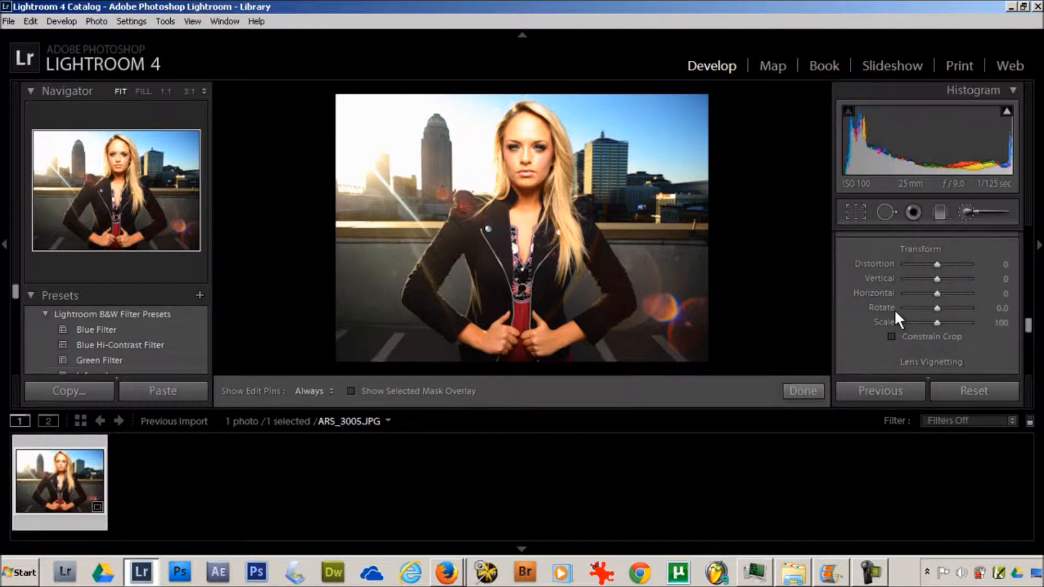
{"action": "scroll", "coordinate": [896, 313], "scroll_direction": "up", "scroll_amount": 6}
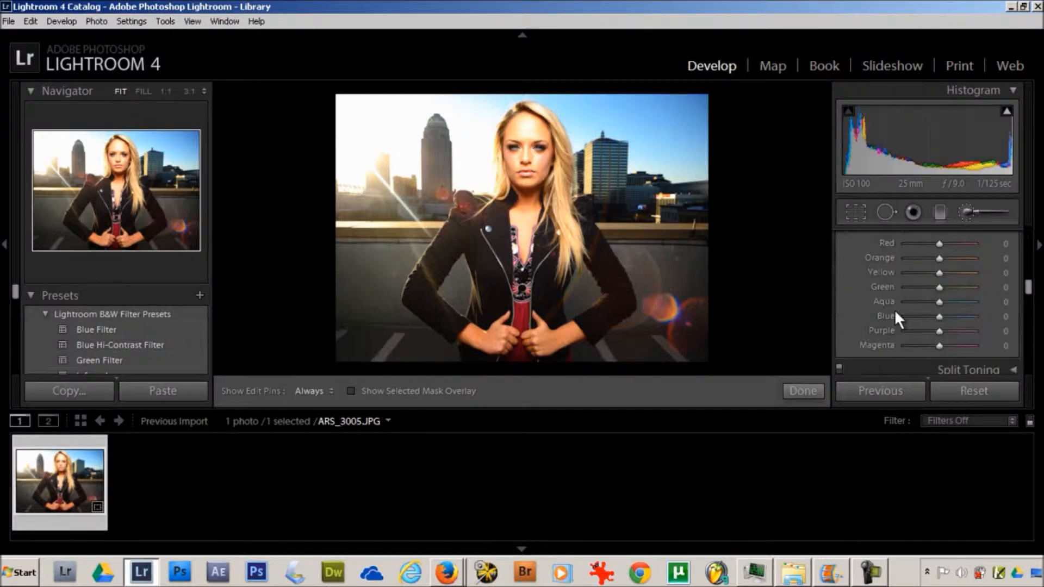
{"action": "scroll", "coordinate": [895, 309], "scroll_direction": "up", "scroll_amount": 1}
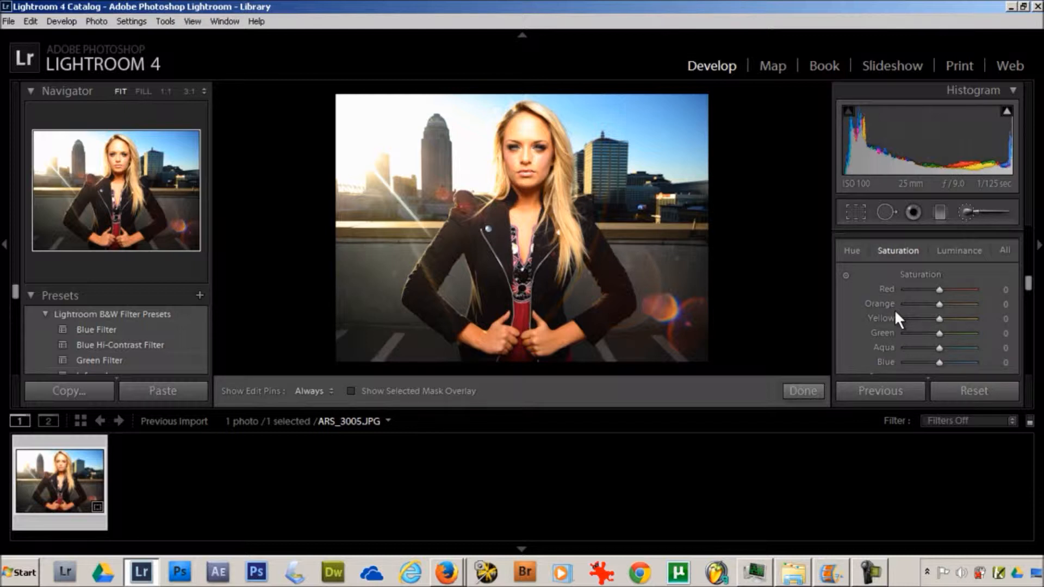
{"action": "scroll", "coordinate": [895, 309], "scroll_direction": "up", "scroll_amount": 4}
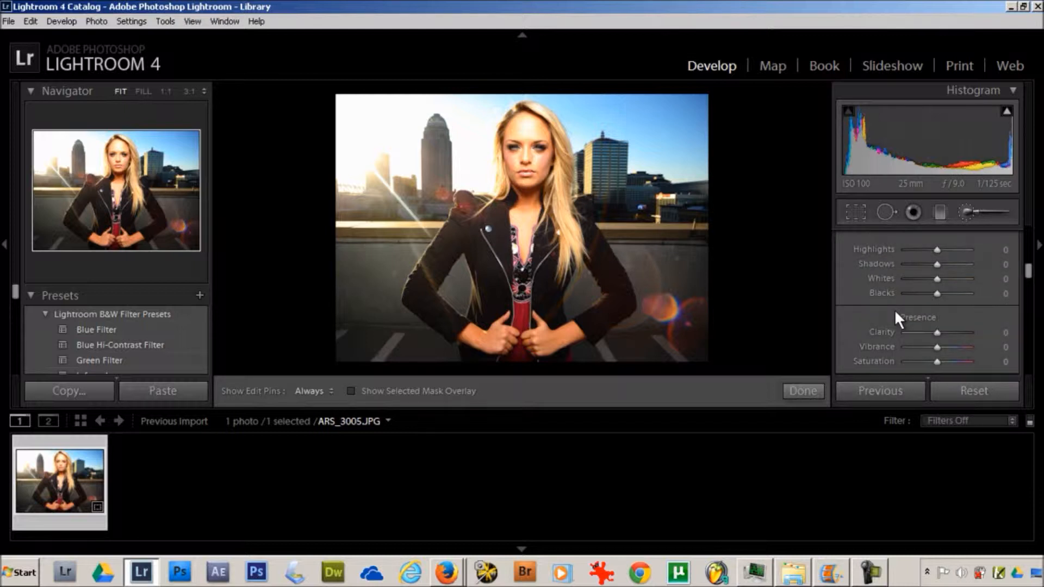
{"action": "left_click", "coordinate": [971, 213]}
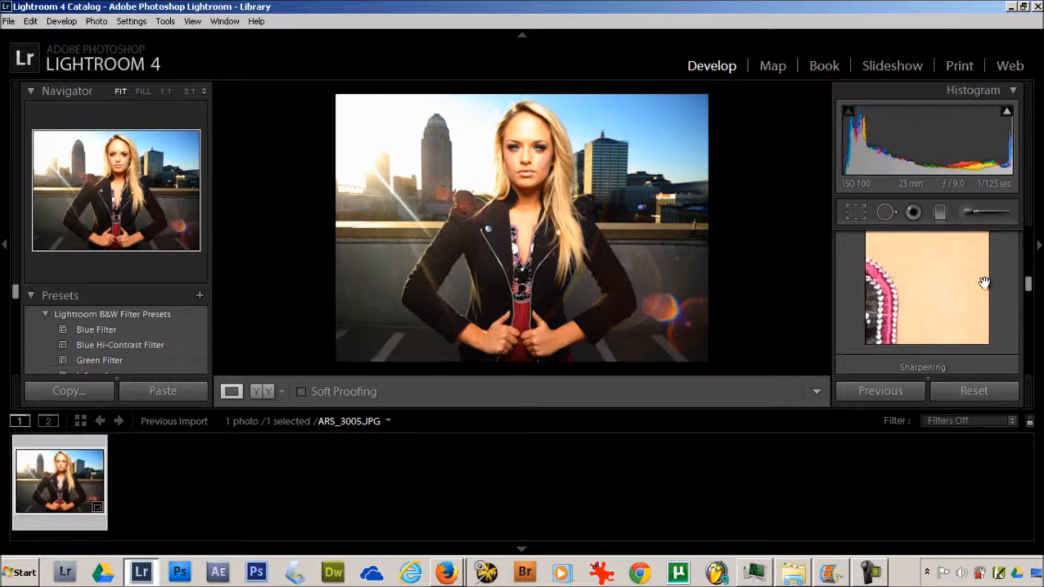
{"action": "scroll", "coordinate": [986, 284], "scroll_direction": "up", "scroll_amount": 10}
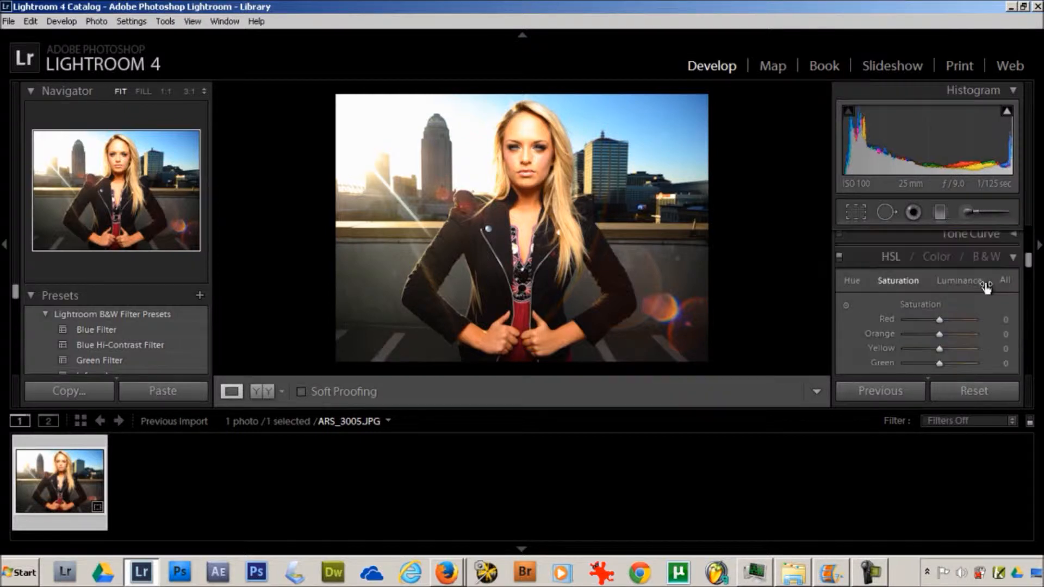
Activate the Adjustment Brush, set its saturation to -32, and enlarge the photo to fill the view
{"action": "left_click", "coordinate": [961, 212]}
{"action": "scroll", "coordinate": [867, 291], "scroll_direction": "up", "scroll_amount": 3}
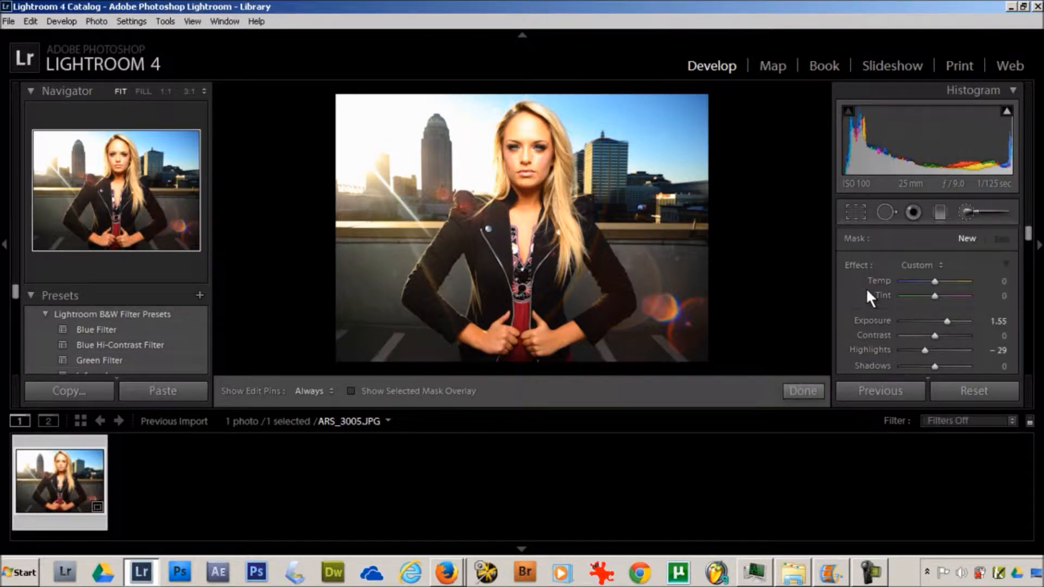
{"action": "scroll", "coordinate": [867, 292], "scroll_direction": "down", "scroll_amount": 3}
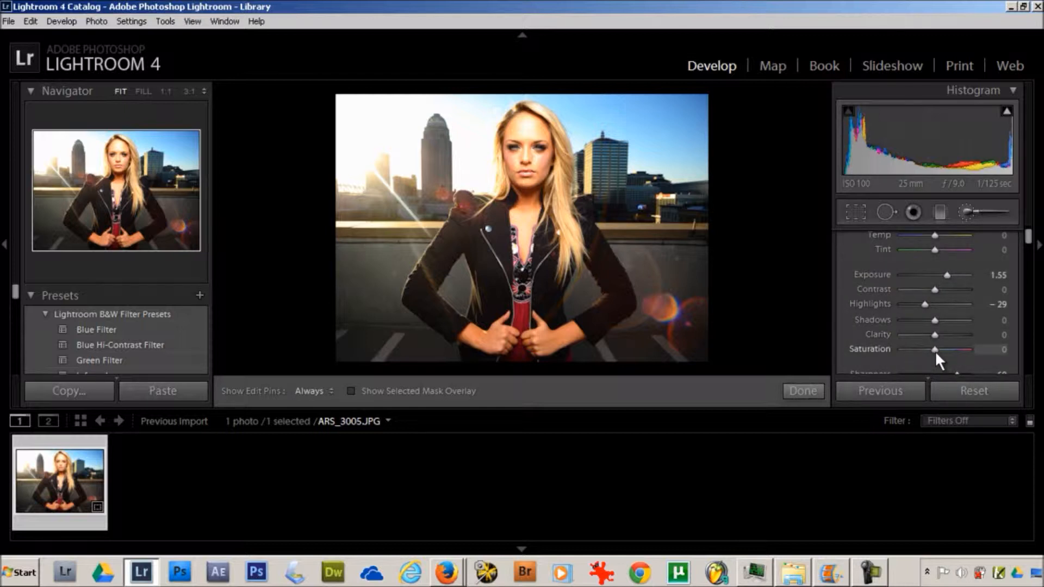
{"action": "left_click_drag", "start_coordinate": [935, 351], "coordinate": [924, 350]}
{"action": "key", "text": "z"}
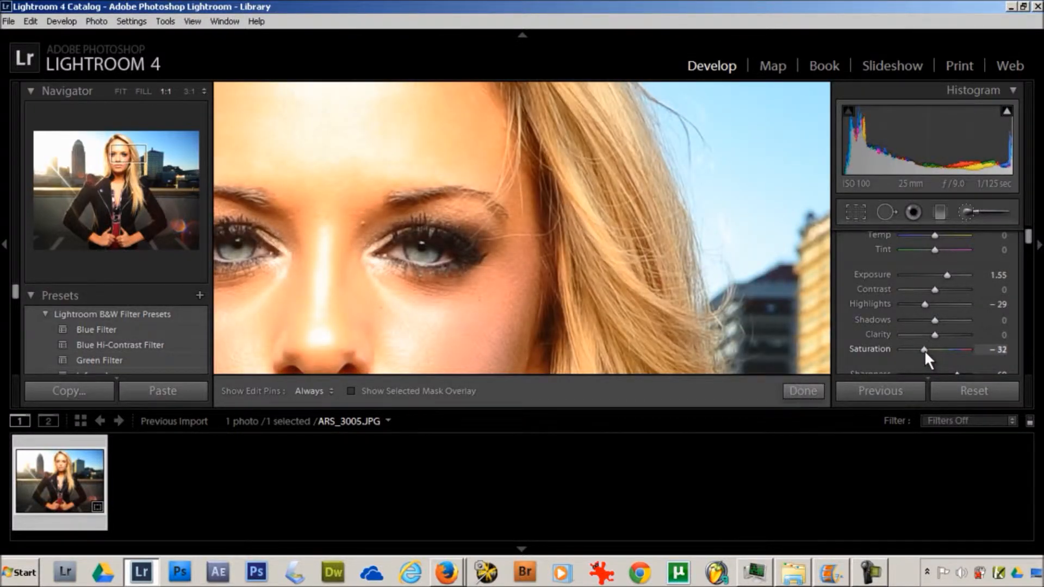
{"action": "key", "text": "z"}
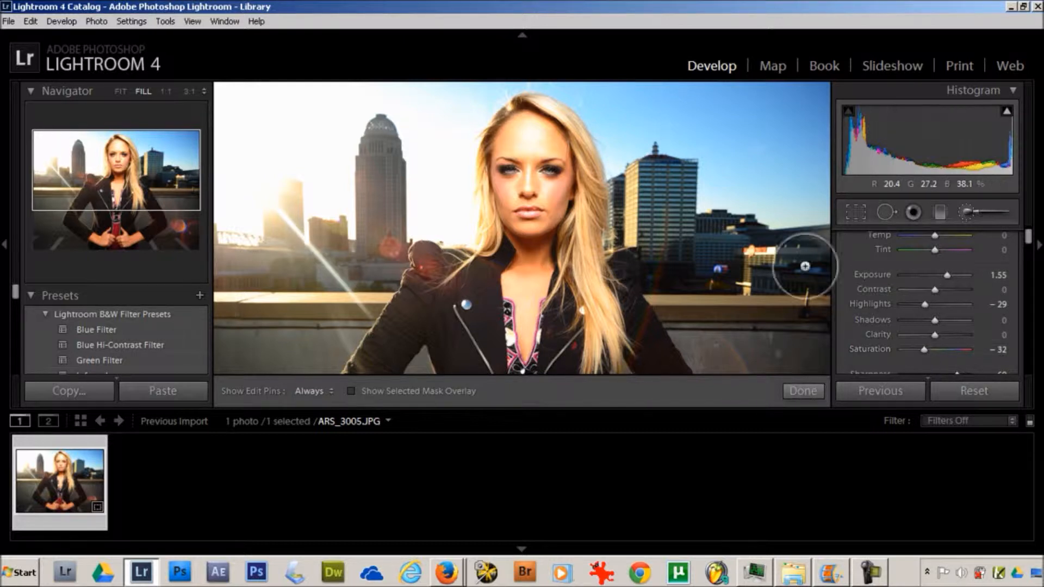
Brush over the model's face, strengthen the effect to exposure 1.72, highlights -33 and saturation -35, and finish the adjustment
{"action": "key", "text": "h"}
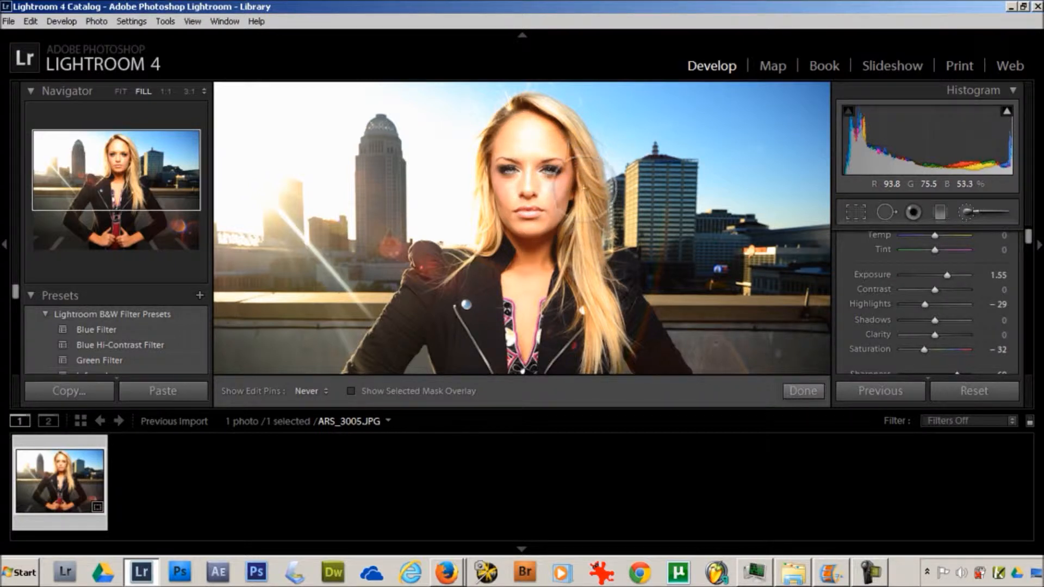
{"action": "mouse_move", "coordinate": [535, 197]}
{"action": "left_mouse_down"}
{"action": "mouse_move", "coordinate": [547, 154]}
{"action": "mouse_move", "coordinate": [549, 205]}
{"action": "mouse_move", "coordinate": [551, 162]}
{"action": "mouse_move", "coordinate": [519, 188]}
{"action": "mouse_move", "coordinate": [513, 150]}
{"action": "mouse_move", "coordinate": [523, 219]}
{"action": "left_mouse_up"}
{"action": "key", "text": "h"}
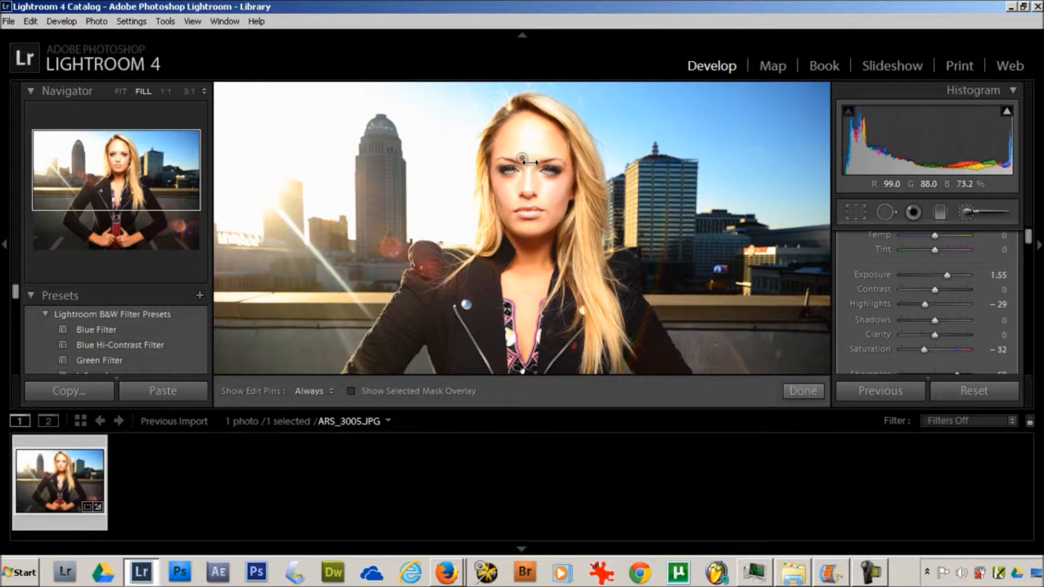
{"action": "left_click_drag", "start_coordinate": [531, 161], "coordinate": [542, 160]}
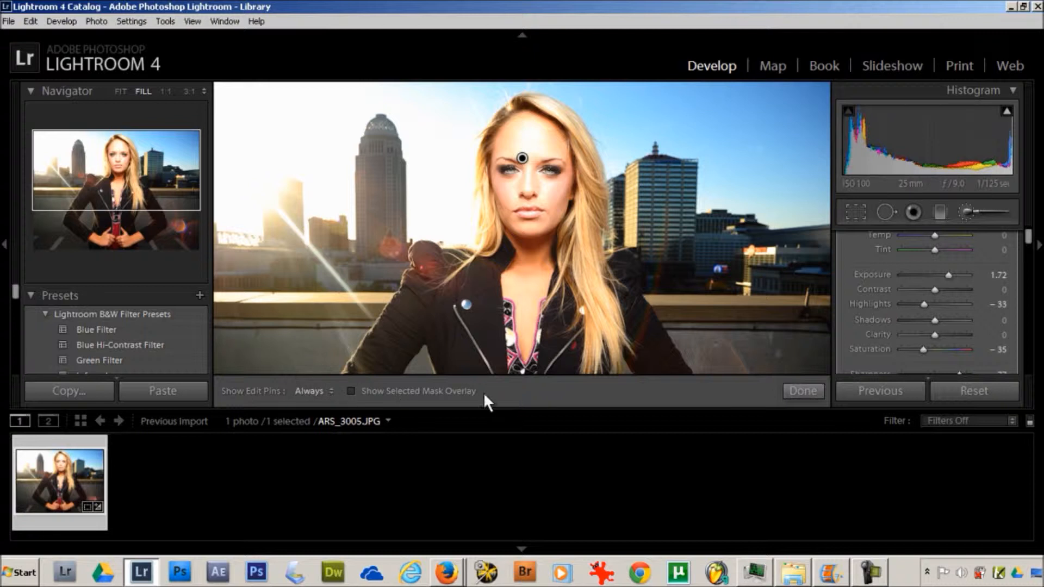
{"action": "left_click", "coordinate": [792, 389]}
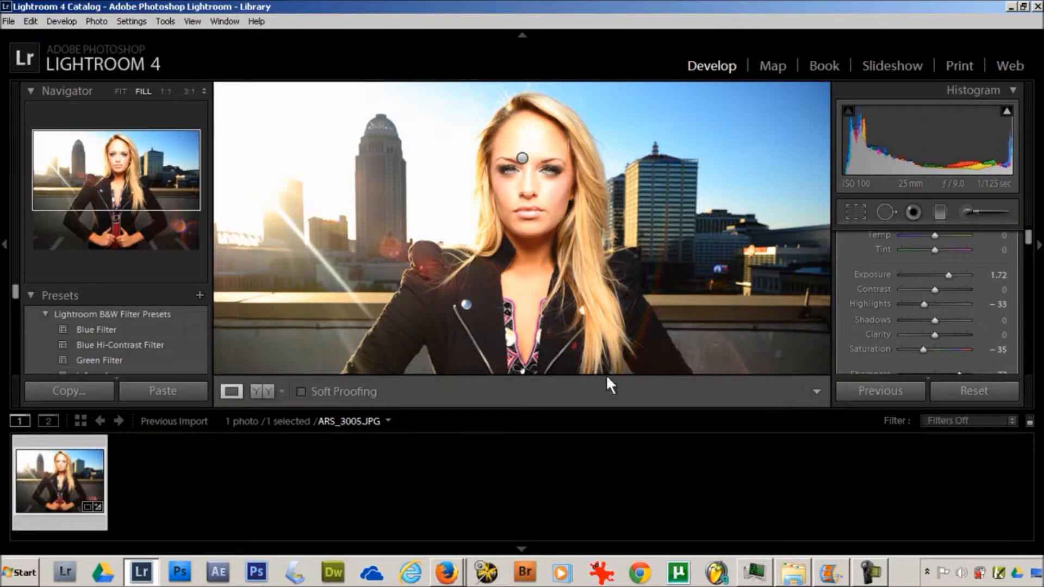
Compare the face before and after side by side at 1:1 magnification, ending with both versions fitted in view
{"action": "left_click", "coordinate": [262, 391]}
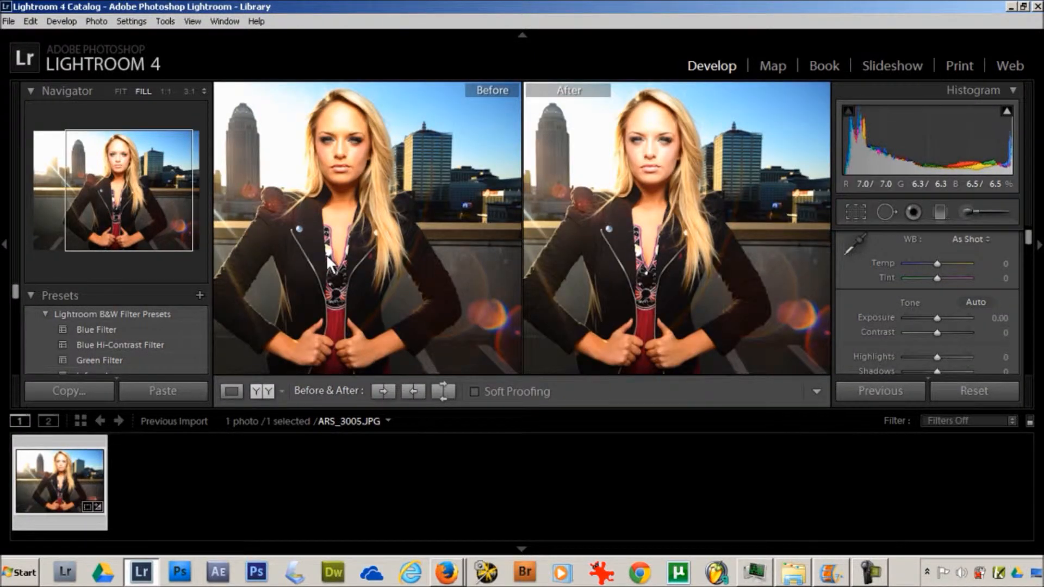
{"action": "left_click", "coordinate": [353, 149]}
{"action": "left_click", "coordinate": [353, 149]}
{"action": "left_click_drag", "start_coordinate": [352, 152], "coordinate": [474, 216]}
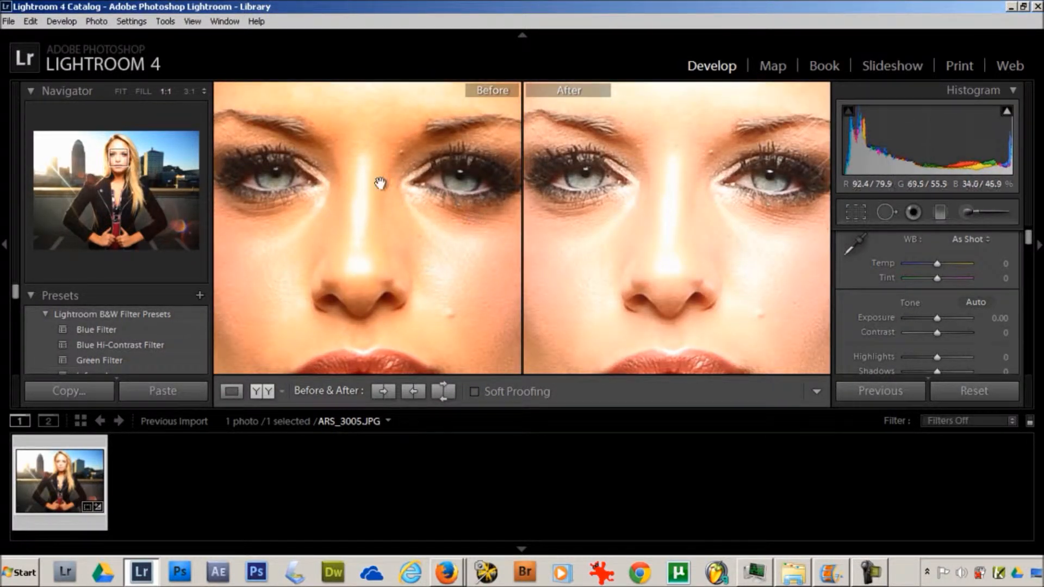
{"action": "left_click", "coordinate": [359, 209]}
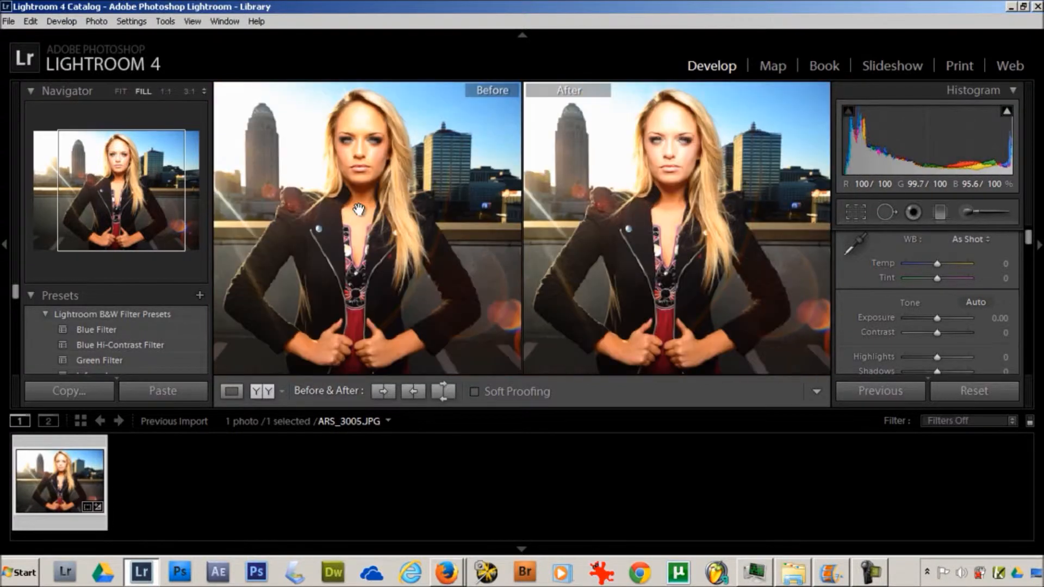
{"action": "left_click", "coordinate": [668, 146]}
{"action": "left_click_drag", "start_coordinate": [673, 144], "coordinate": [647, 337]}
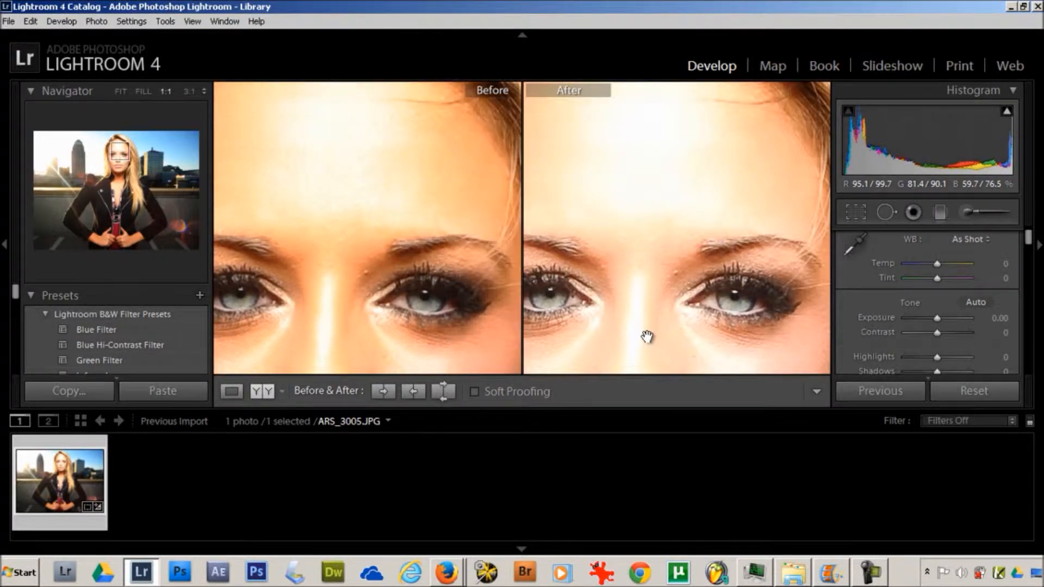
{"action": "left_click", "coordinate": [647, 337]}
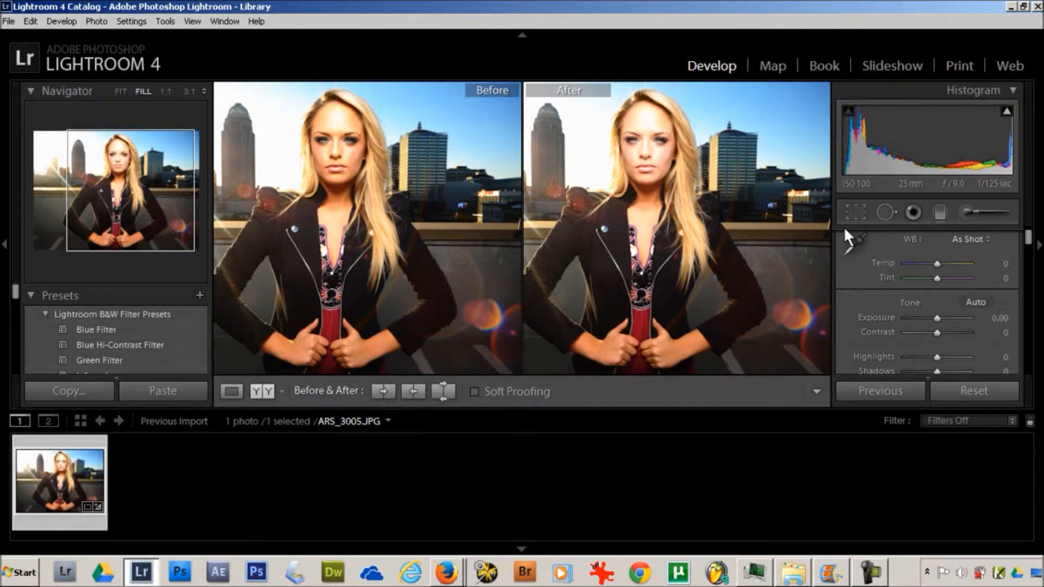
{"action": "left_click_drag", "start_coordinate": [434, 174], "coordinate": [485, 178]}
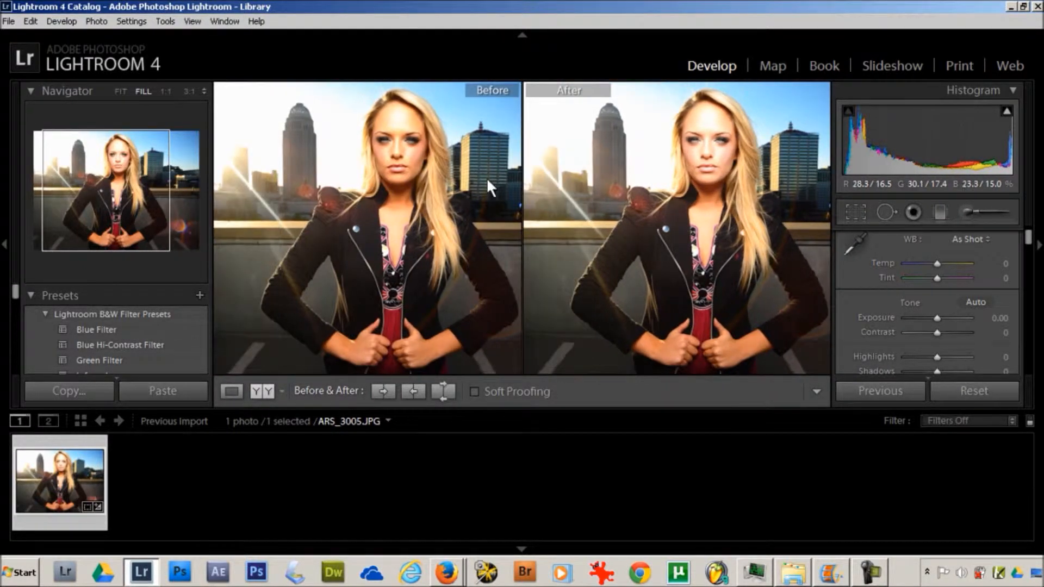
{"action": "scroll", "coordinate": [940, 292], "scroll_direction": "down", "scroll_amount": 5}
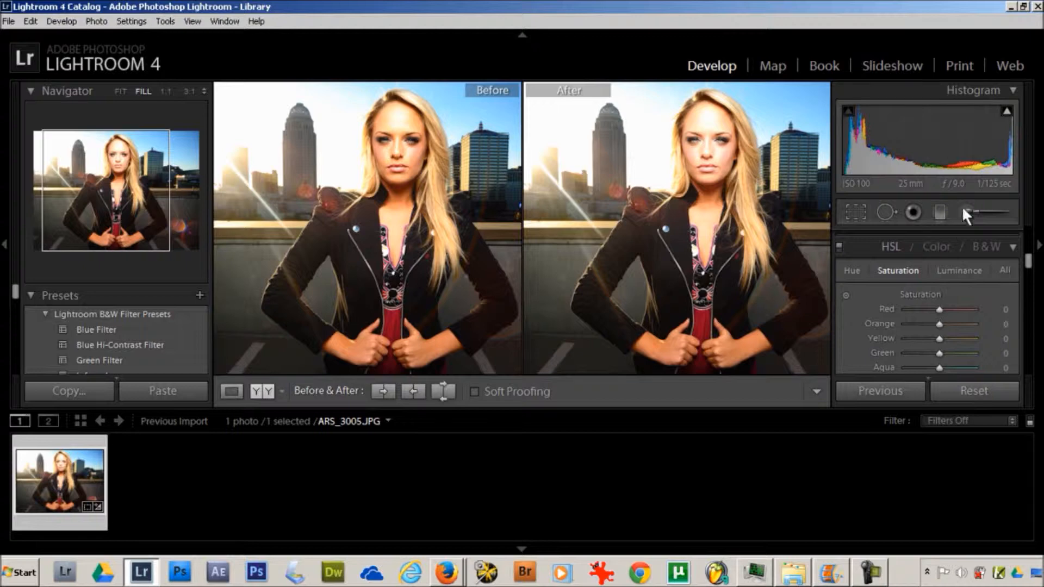
{"action": "left_click", "coordinate": [738, 174]}
{"action": "left_click", "coordinate": [738, 173]}
{"action": "key", "text": "ctrl+minus"}
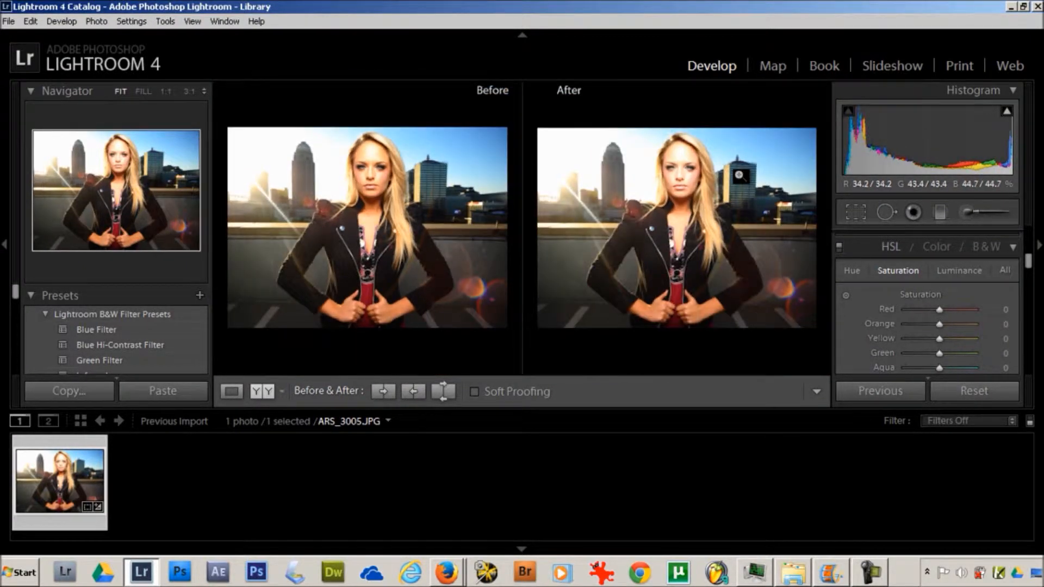
Try brushing the sky to the right of the model with the Adjustment Brush's saturation at 18, and undo the stroke
{"action": "left_click", "coordinate": [968, 213]}
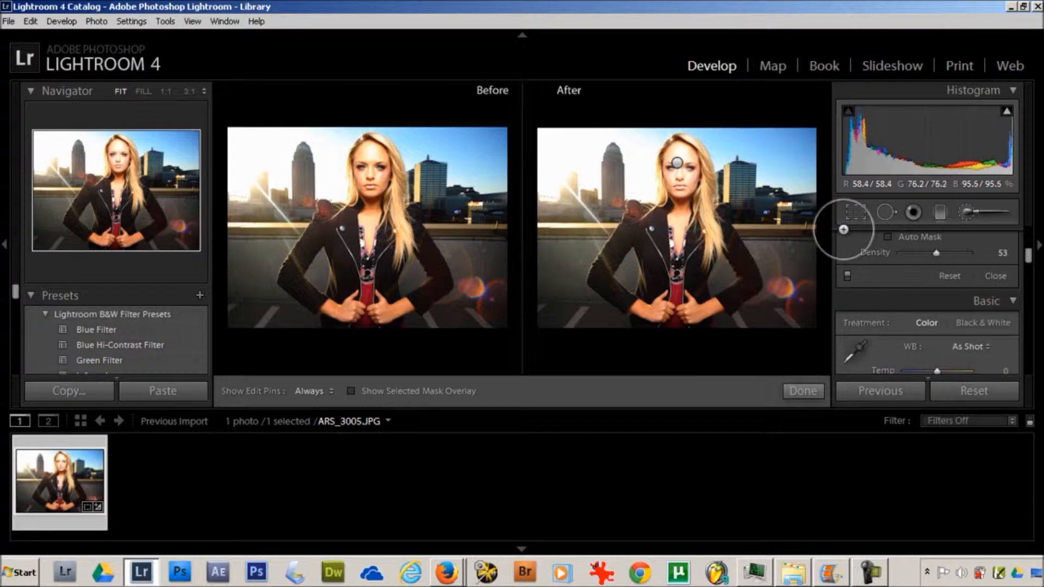
{"action": "scroll", "coordinate": [866, 298], "scroll_direction": "up", "scroll_amount": 5}
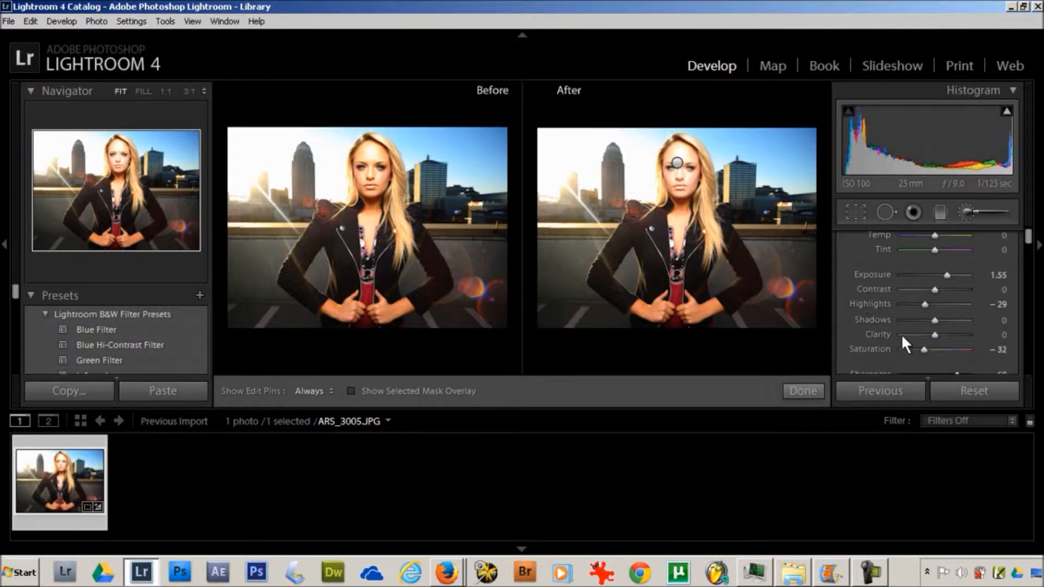
{"action": "left_click_drag", "start_coordinate": [920, 349], "coordinate": [939, 349]}
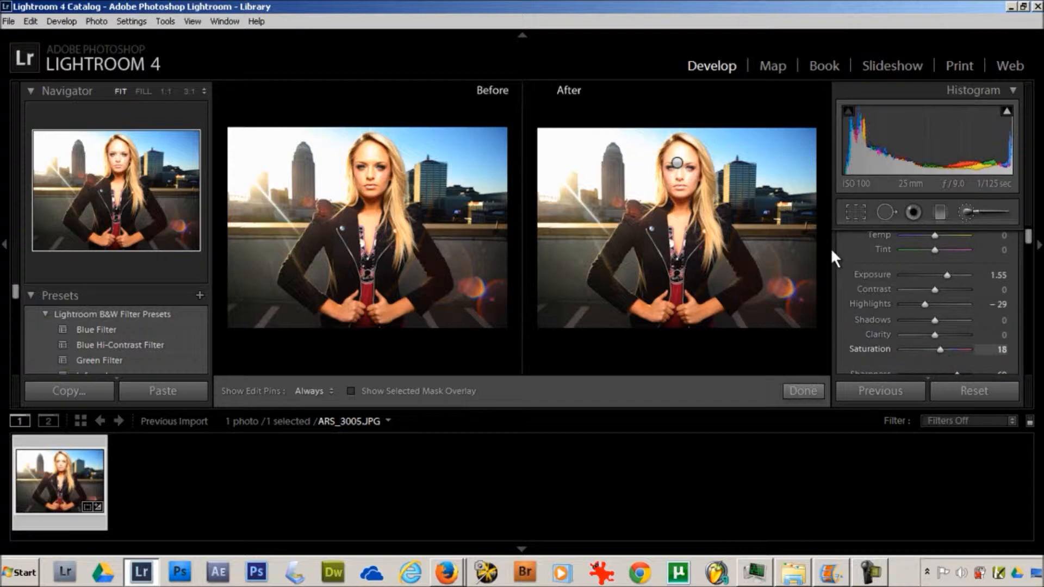
{"action": "key", "text": "h"}
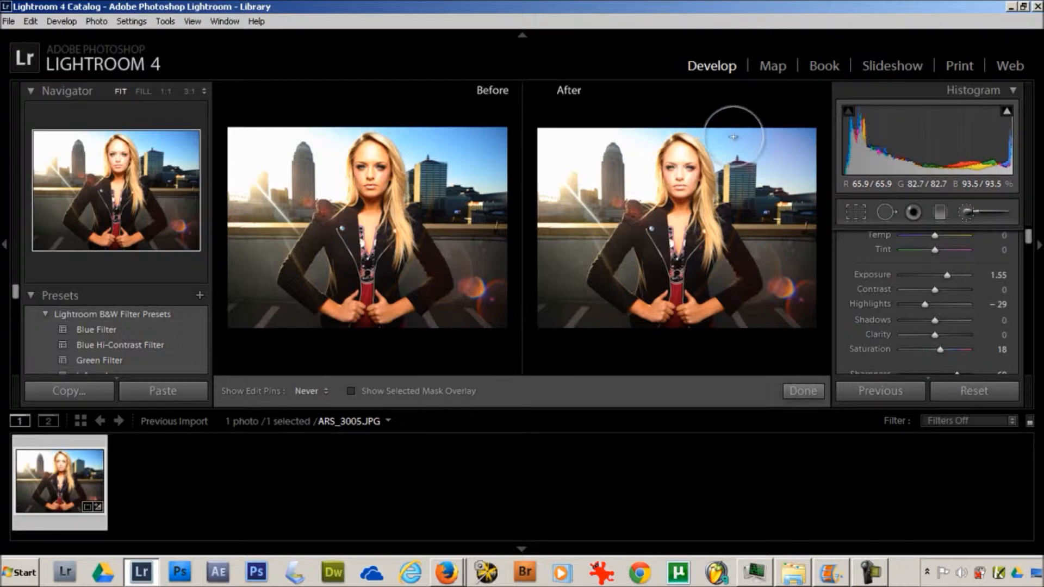
{"action": "mouse_move", "coordinate": [745, 135]}
{"action": "left_mouse_down"}
{"action": "mouse_move", "coordinate": [791, 148]}
{"action": "mouse_move", "coordinate": [783, 167]}
{"action": "mouse_move", "coordinate": [800, 169]}
{"action": "mouse_move", "coordinate": [795, 137]}
{"action": "mouse_move", "coordinate": [737, 132]}
{"action": "left_mouse_up"}
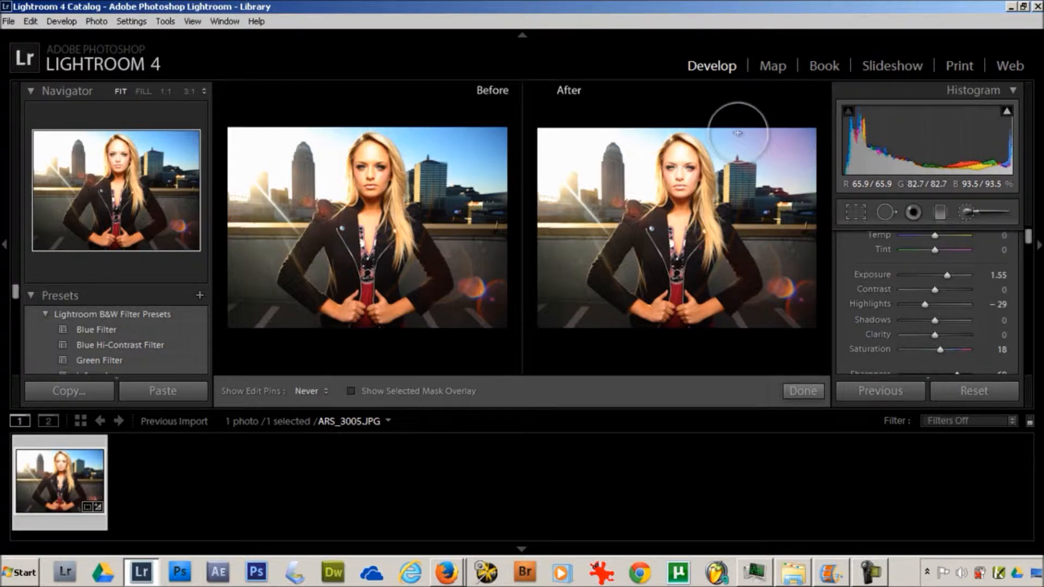
{"action": "key", "text": "h"}
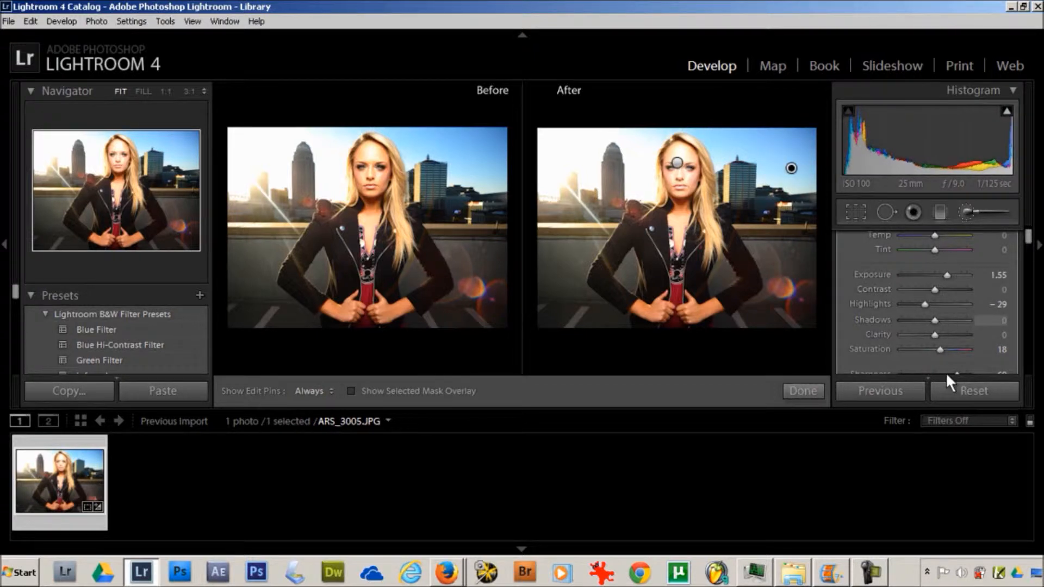
{"action": "left_click", "coordinate": [29, 21]}
{"action": "left_click", "coordinate": [37, 31]}
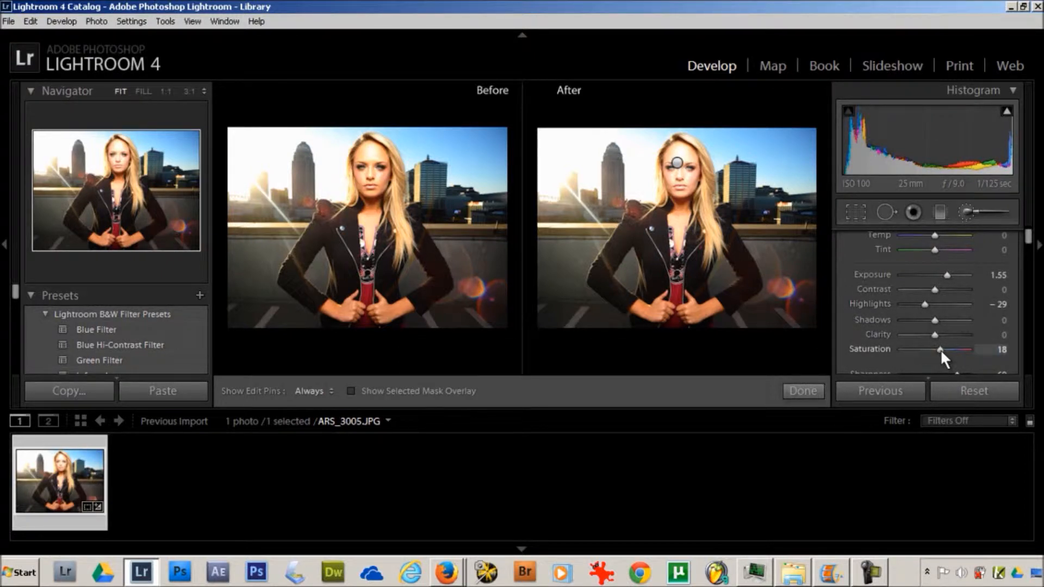
Set the Adjustment Brush's saturation to -6 and brush over the sky to the right of the model
{"action": "left_click_drag", "start_coordinate": [937, 349], "coordinate": [932, 349]}
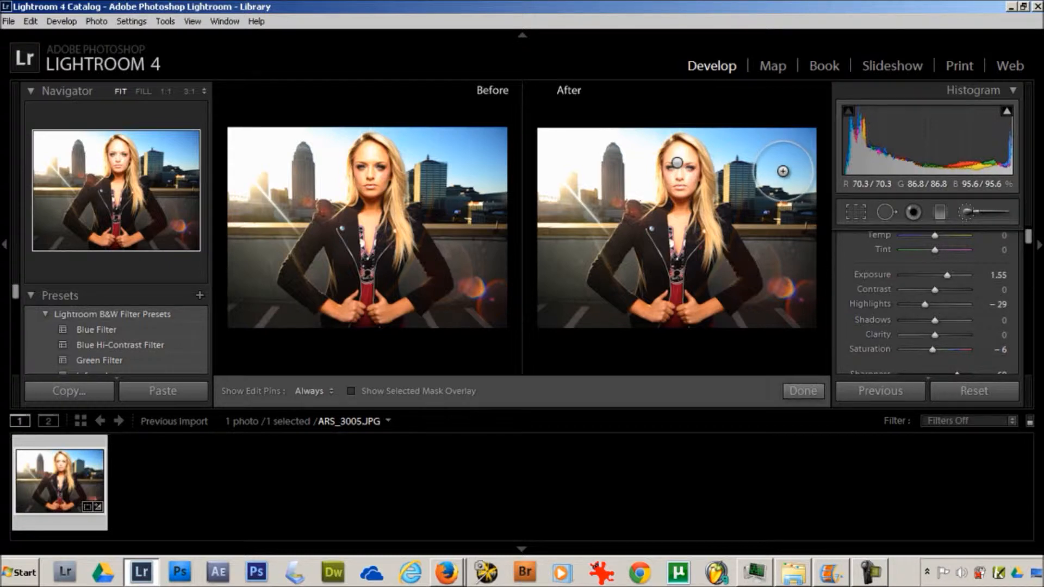
{"action": "key", "text": "h"}
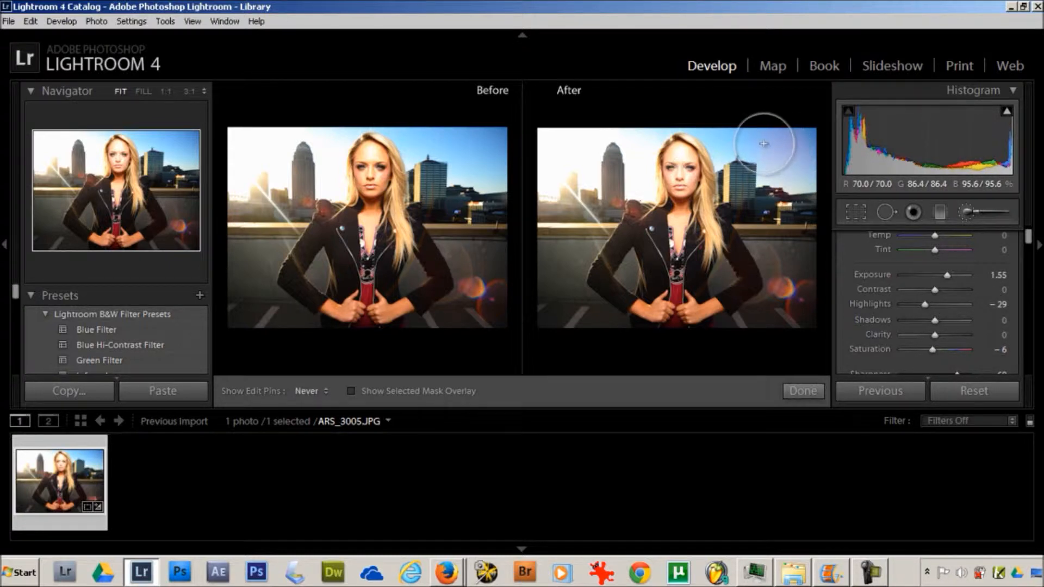
{"action": "mouse_move", "coordinate": [755, 141]}
{"action": "left_mouse_down"}
{"action": "mouse_move", "coordinate": [788, 144]}
{"action": "mouse_move", "coordinate": [800, 174]}
{"action": "mouse_move", "coordinate": [795, 135]}
{"action": "mouse_move", "coordinate": [767, 143]}
{"action": "mouse_move", "coordinate": [723, 124]}
{"action": "mouse_move", "coordinate": [790, 178]}
{"action": "mouse_move", "coordinate": [791, 123]}
{"action": "mouse_move", "coordinate": [801, 153]}
{"action": "left_mouse_up"}
{"action": "key", "text": "h"}
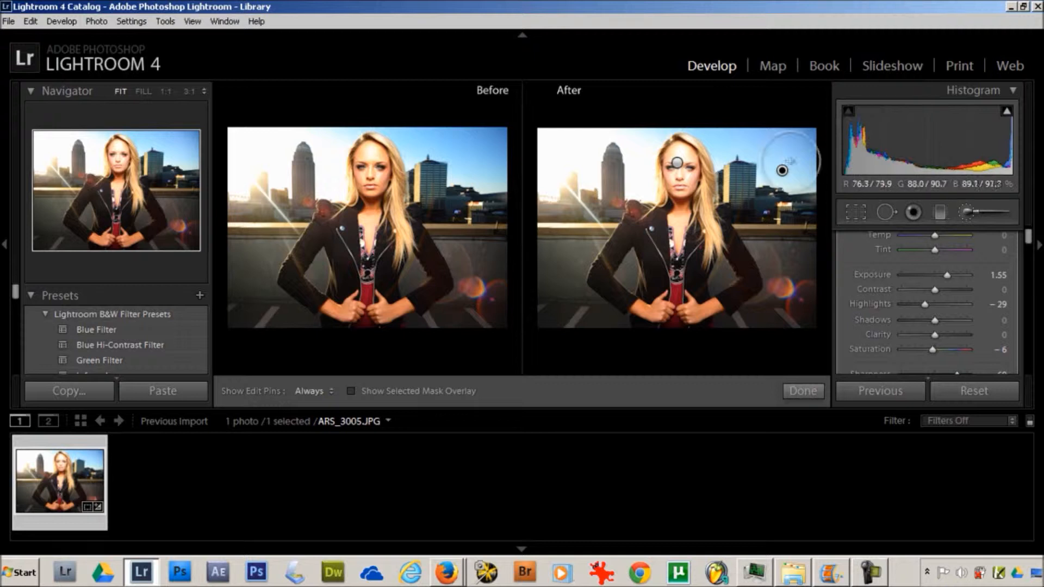
{"action": "key", "text": "h"}
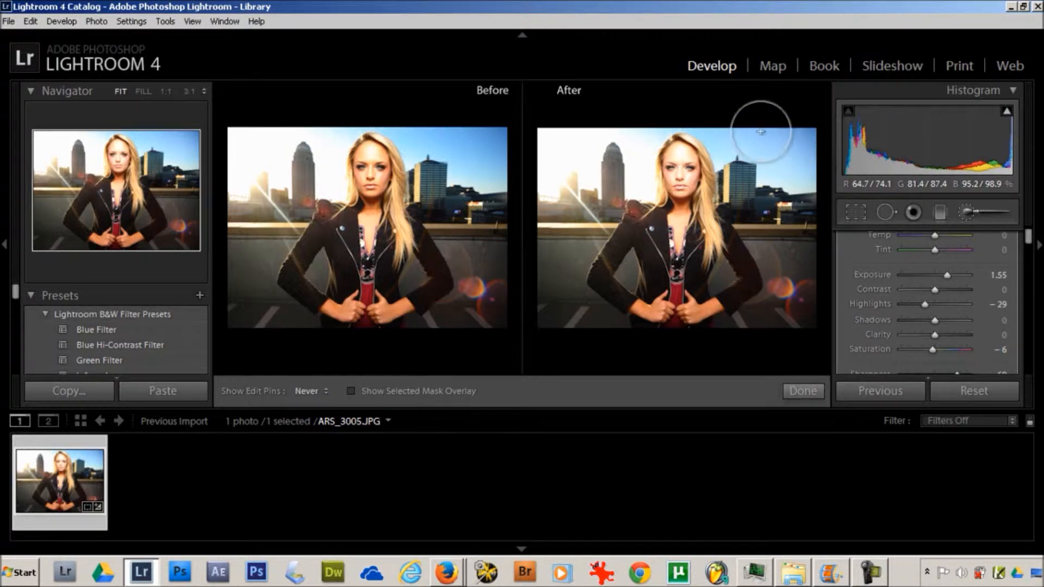
{"action": "key", "text": "h"}
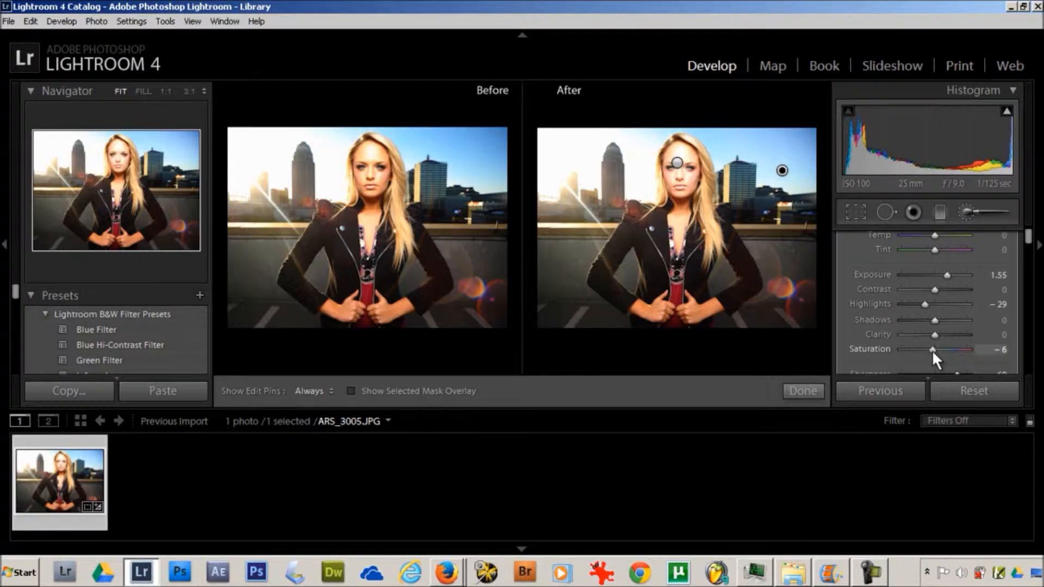
Set the saturation of the sky adjustment to 32 and finish the brush edit
{"action": "mouse_move", "coordinate": [934, 349]}
{"action": "left_mouse_down"}
{"action": "mouse_move", "coordinate": [962, 349]}
{"action": "mouse_move", "coordinate": [899, 348]}
{"action": "mouse_move", "coordinate": [947, 362]}
{"action": "left_mouse_up"}
{"action": "key", "text": "h"}
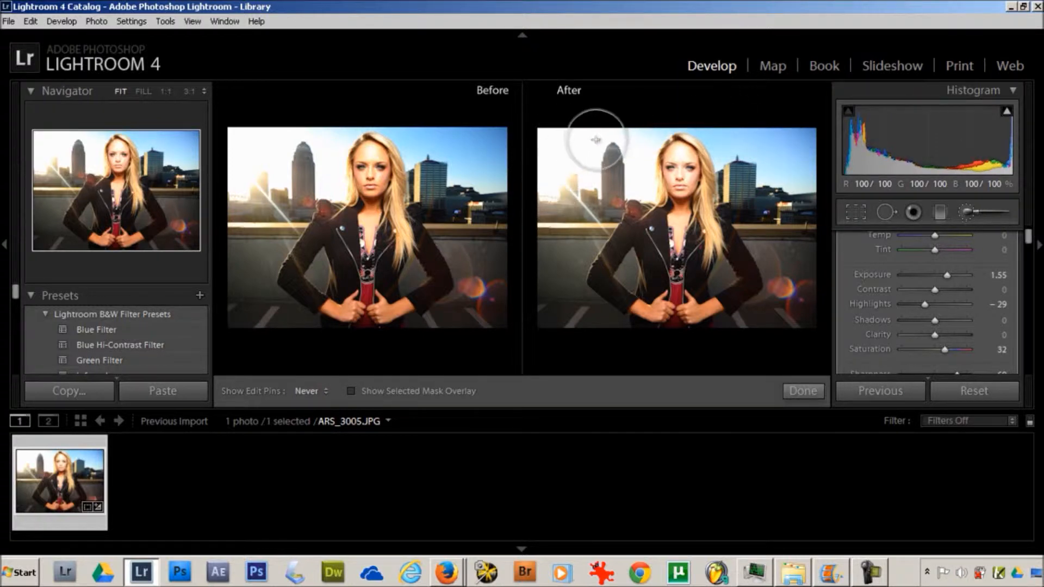
{"action": "key", "text": "h"}
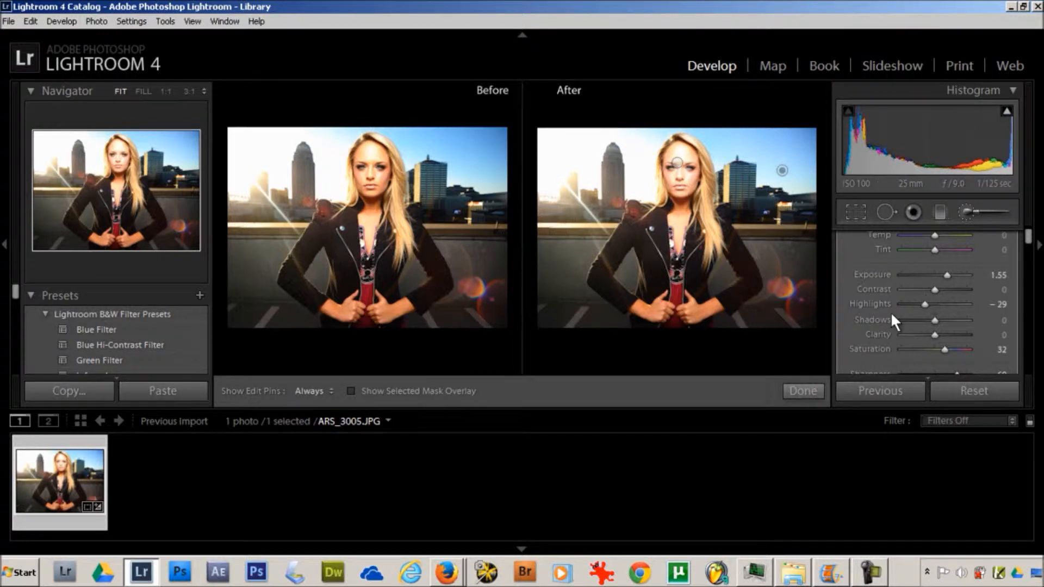
{"action": "left_click", "coordinate": [803, 391]}
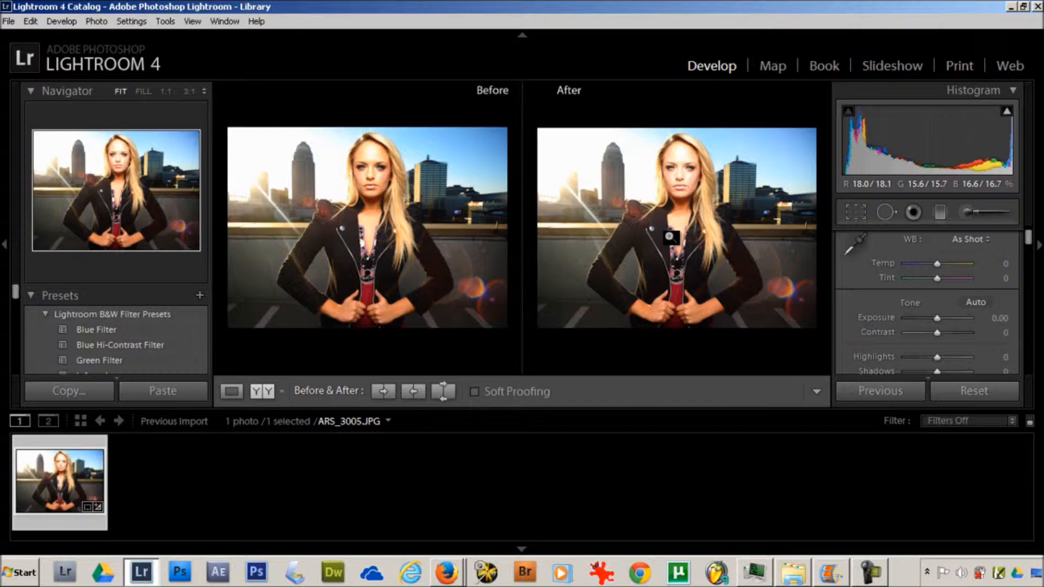
Compare the hair and sky before and after at 1:1 magnification, ending with both versions fitted in view
{"action": "left_click", "coordinate": [672, 189]}
{"action": "left_click_drag", "start_coordinate": [725, 161], "coordinate": [570, 314]}
{"action": "left_click_drag", "start_coordinate": [708, 125], "coordinate": [506, 301]}
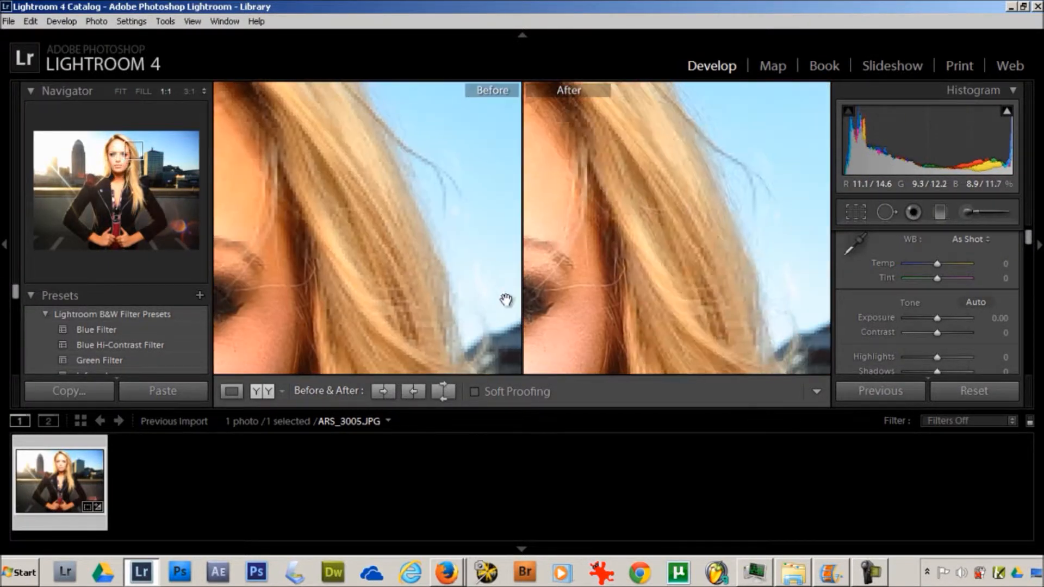
{"action": "left_click_drag", "start_coordinate": [587, 256], "coordinate": [388, 280]}
{"action": "left_click", "coordinate": [657, 186]}
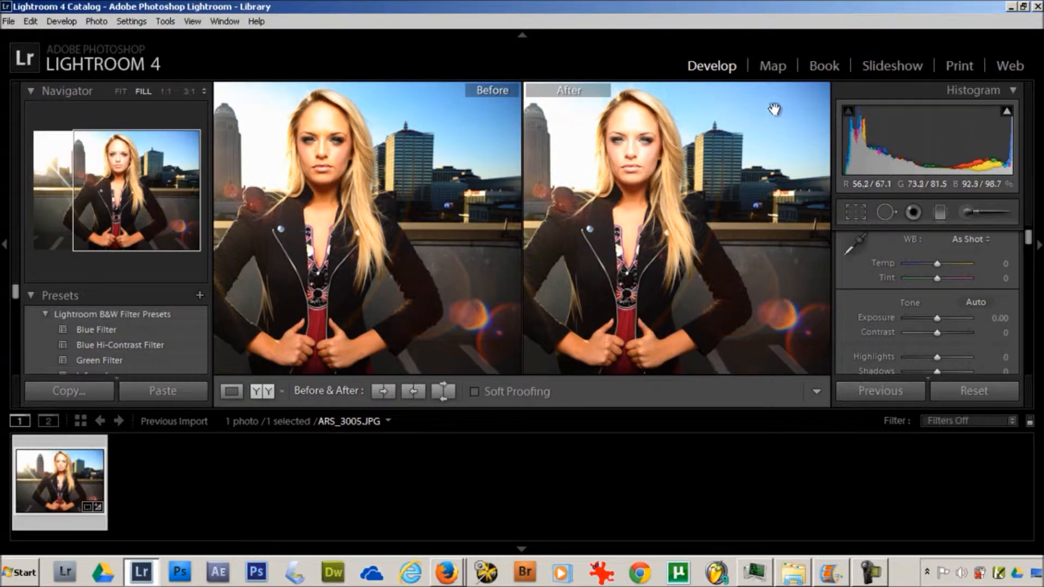
{"action": "left_click", "coordinate": [804, 117]}
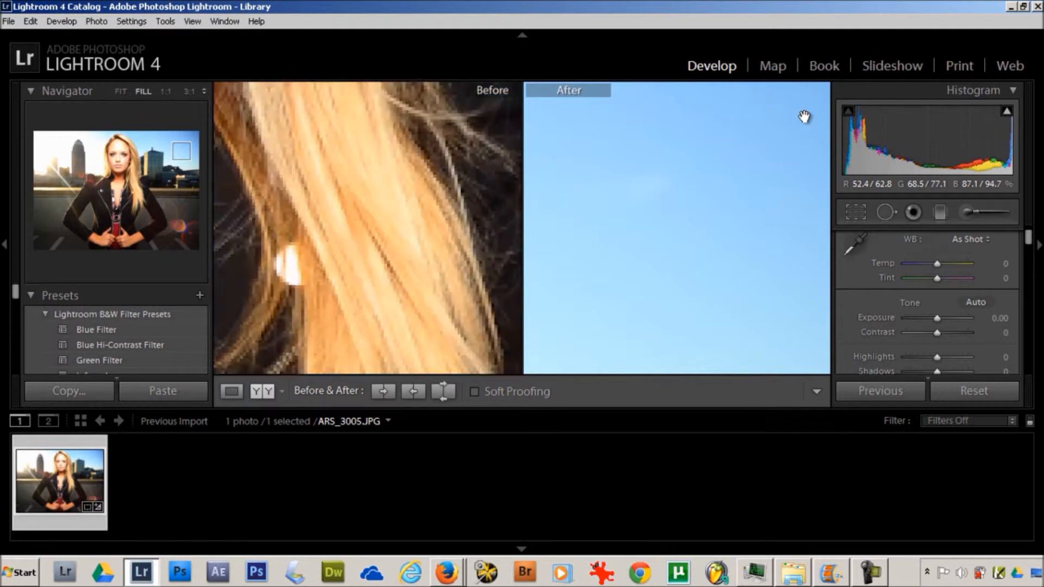
{"action": "left_click", "coordinate": [804, 117]}
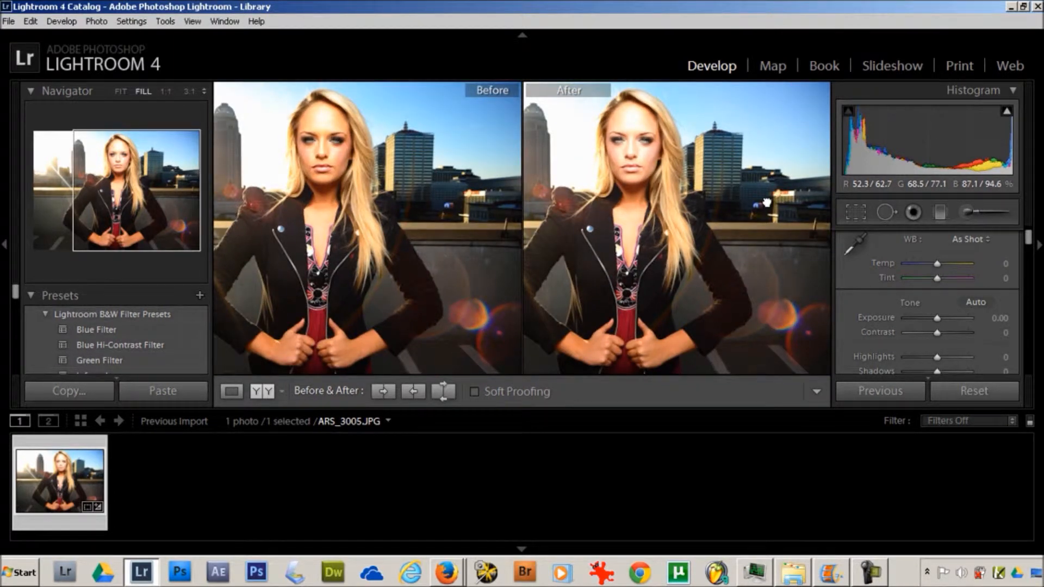
{"action": "key", "text": "ctrl+minus"}
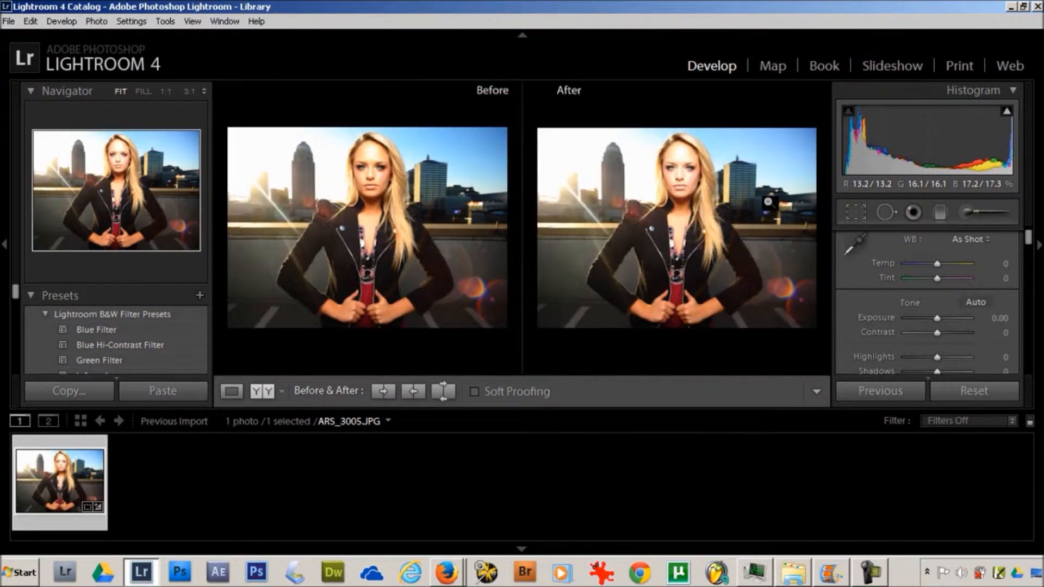
Try raising the whole photo's saturation to +54 in the Basic adjustments, and undo the change
{"action": "scroll", "coordinate": [966, 303], "scroll_direction": "down", "scroll_amount": 5}
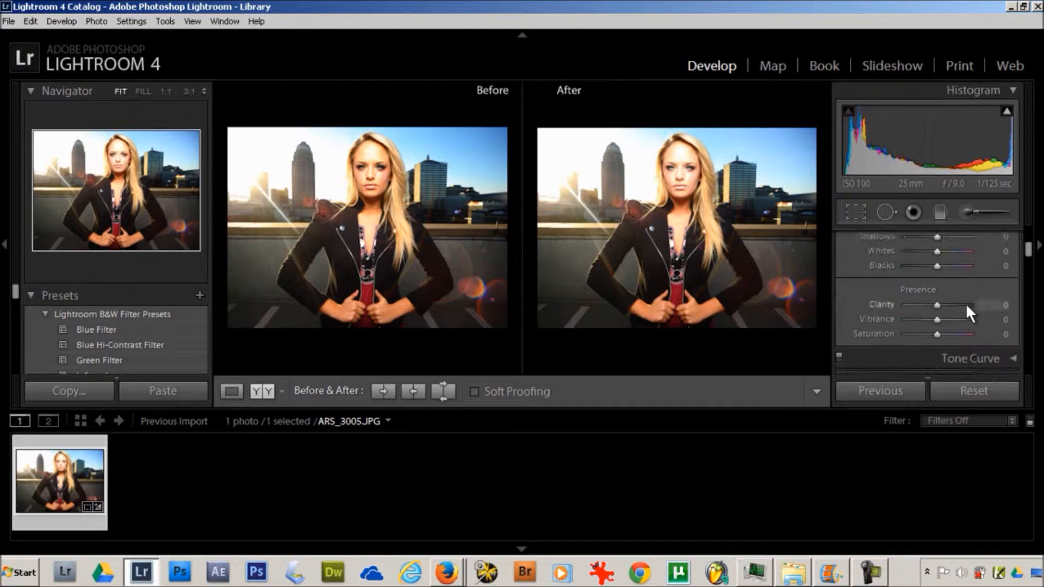
{"action": "left_click", "coordinate": [966, 213]}
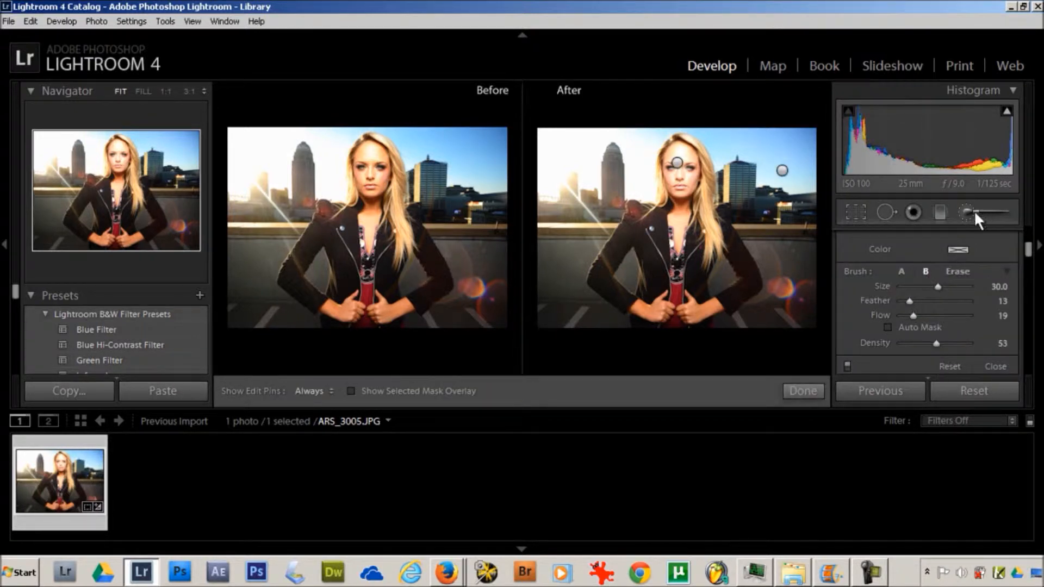
{"action": "left_click", "coordinate": [967, 214]}
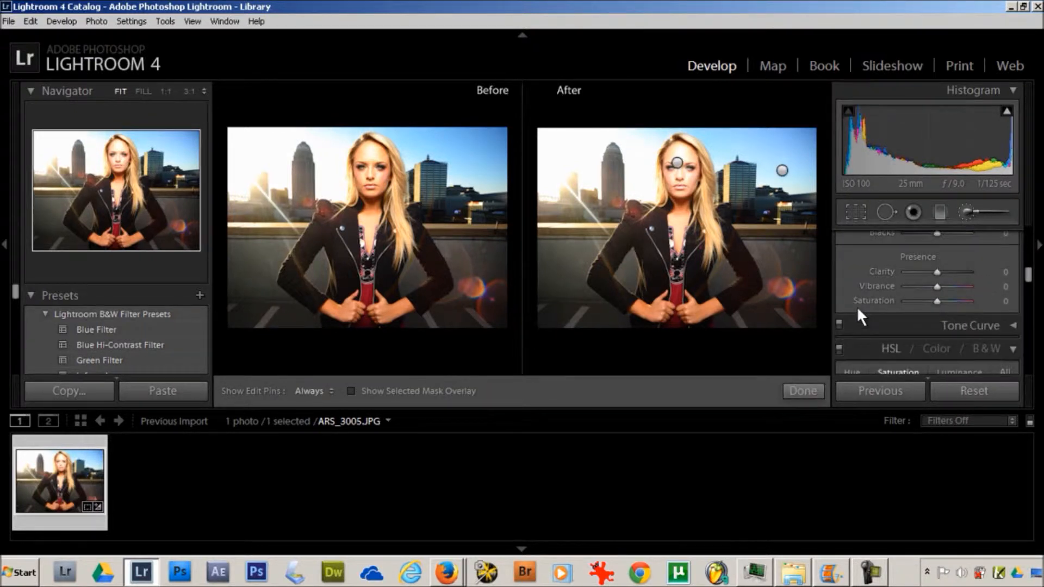
{"action": "left_click_drag", "start_coordinate": [937, 301], "coordinate": [953, 300]}
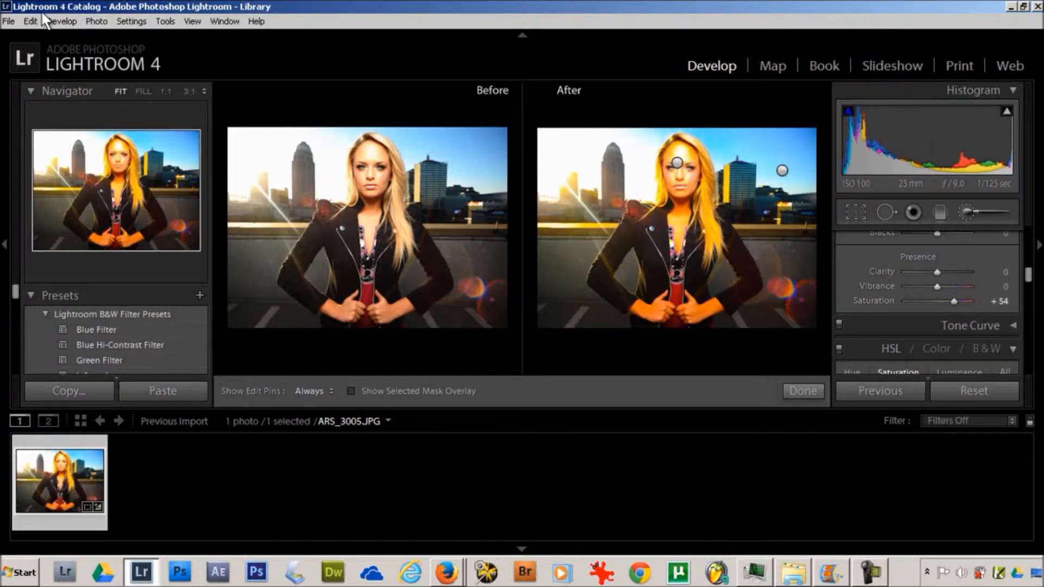
{"action": "left_click", "coordinate": [31, 21]}
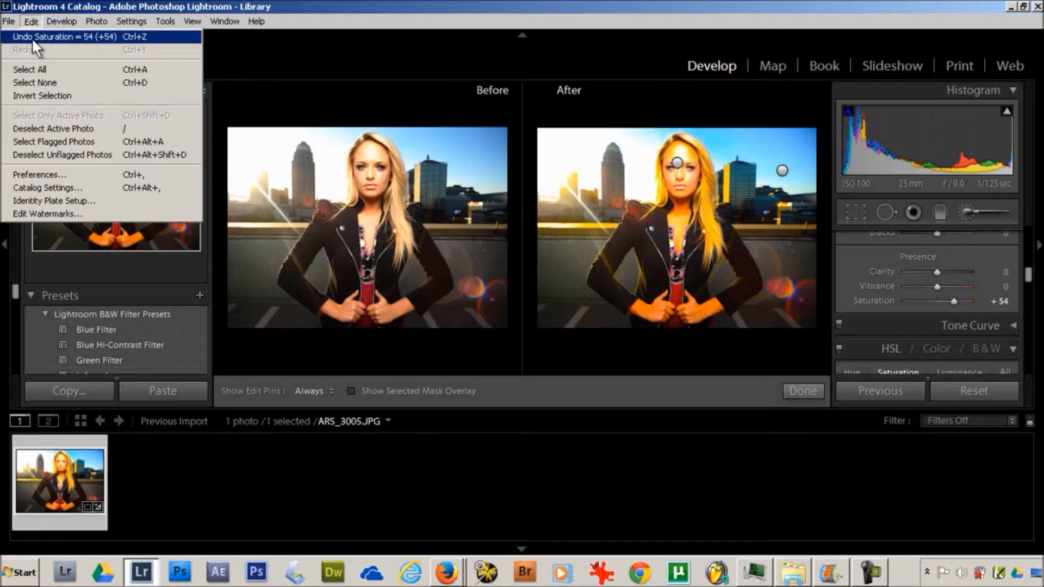
{"action": "left_click", "coordinate": [32, 37]}
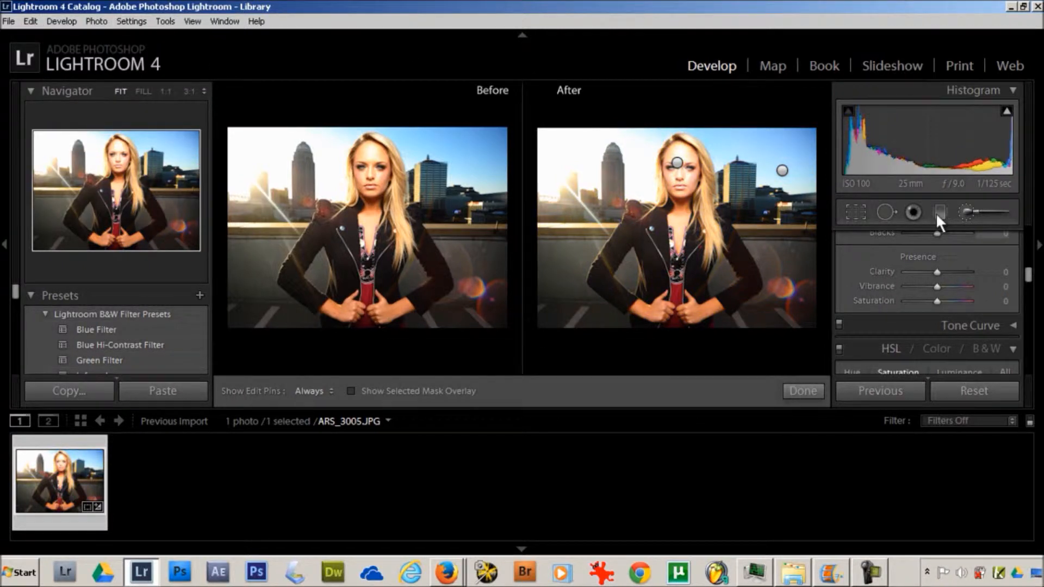
Close the Adjustment Brush, try an overall photo saturation of +17, and undo it
{"action": "left_click", "coordinate": [969, 211]}
{"action": "scroll", "coordinate": [872, 293], "scroll_direction": "up", "scroll_amount": 3}
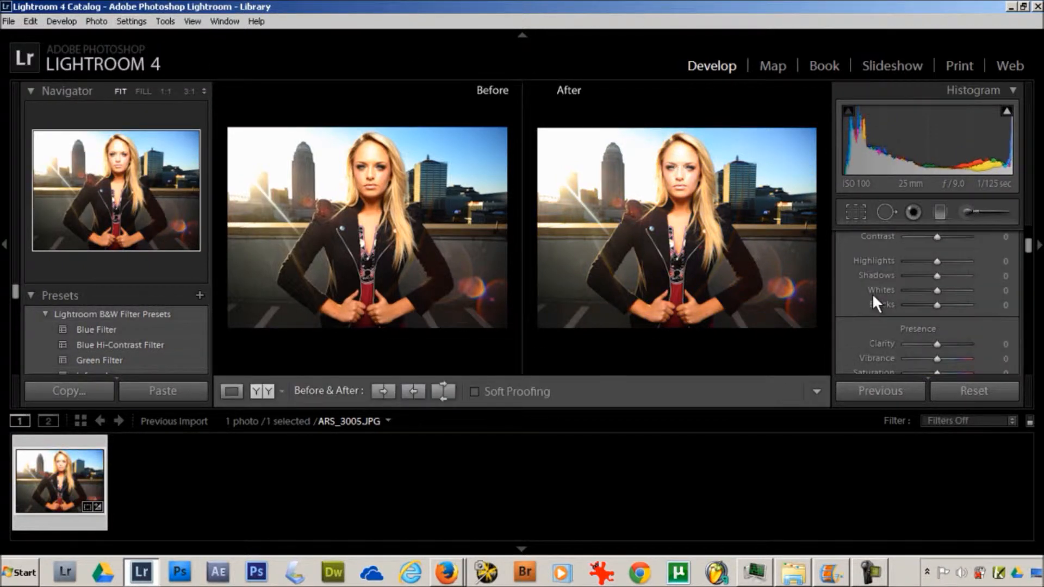
{"action": "left_click_drag", "start_coordinate": [937, 283], "coordinate": [942, 283]}
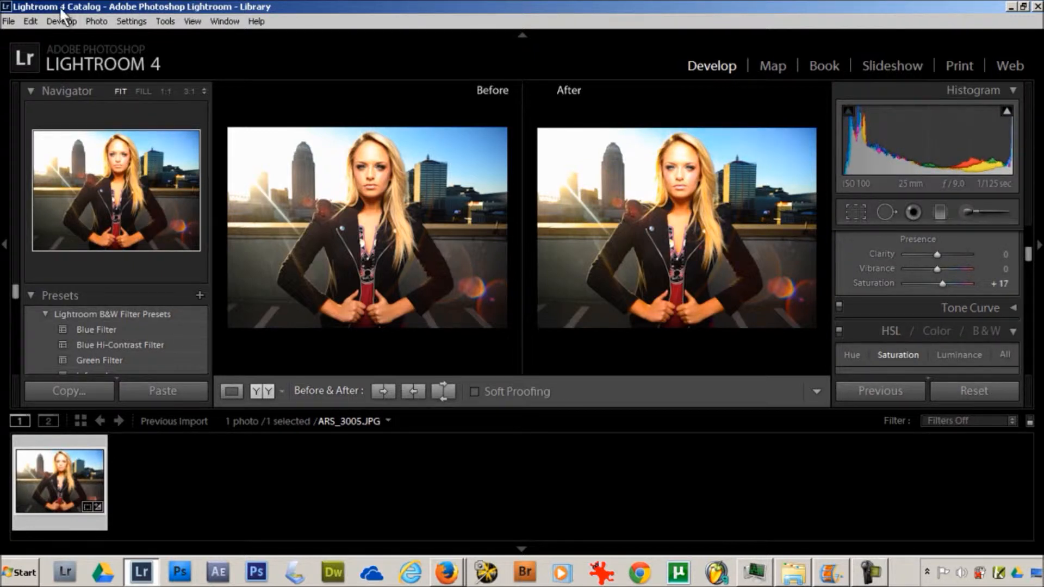
{"action": "left_click", "coordinate": [30, 22]}
{"action": "left_click", "coordinate": [34, 36]}
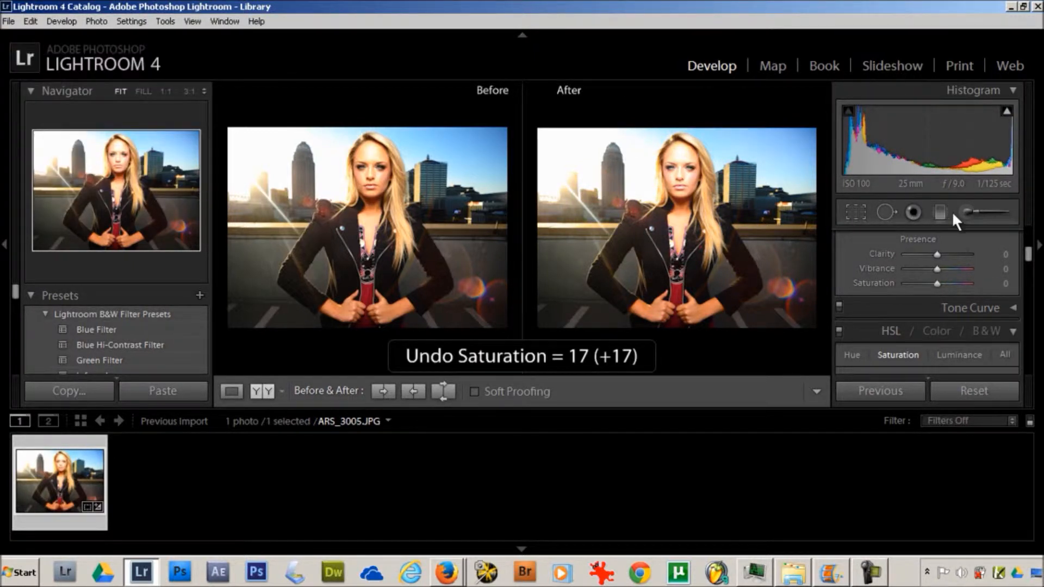
Reactivate the Adjustment Brush with saturation 69 and brush a new adjustment over the sky to the right of the model
{"action": "left_click", "coordinate": [967, 209]}
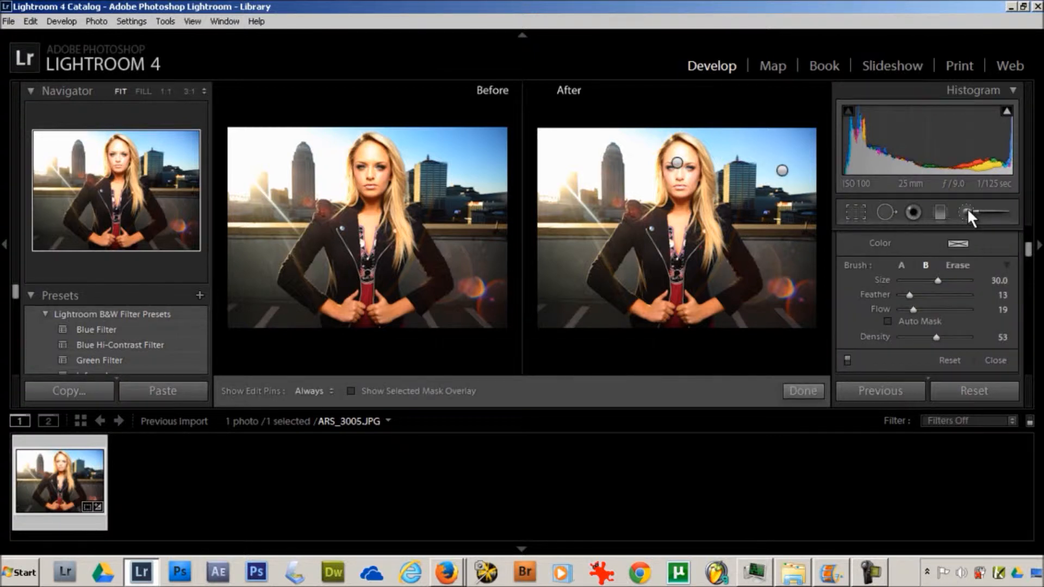
{"action": "left_click", "coordinate": [965, 210]}
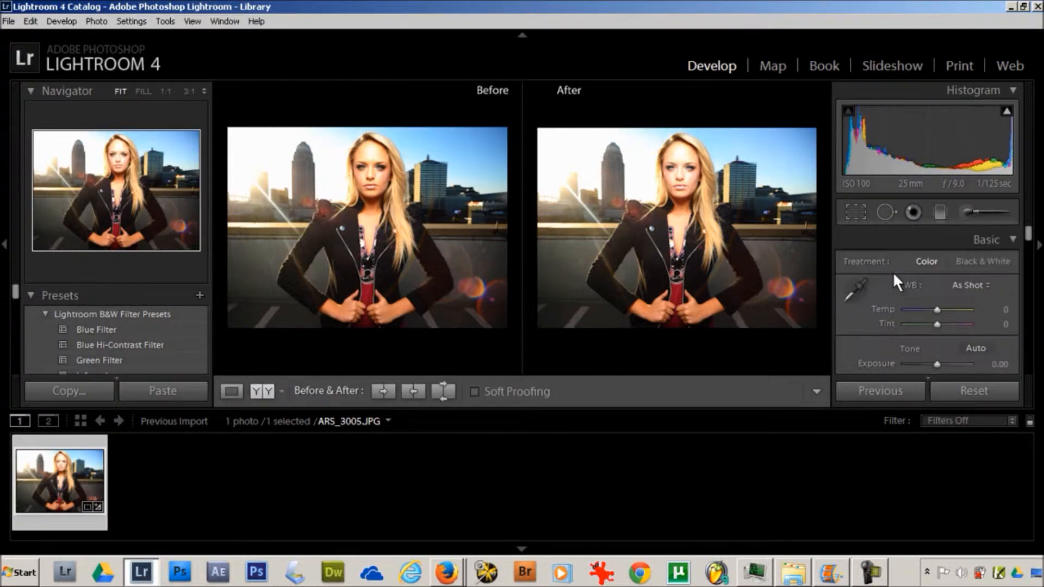
{"action": "left_click", "coordinate": [966, 211]}
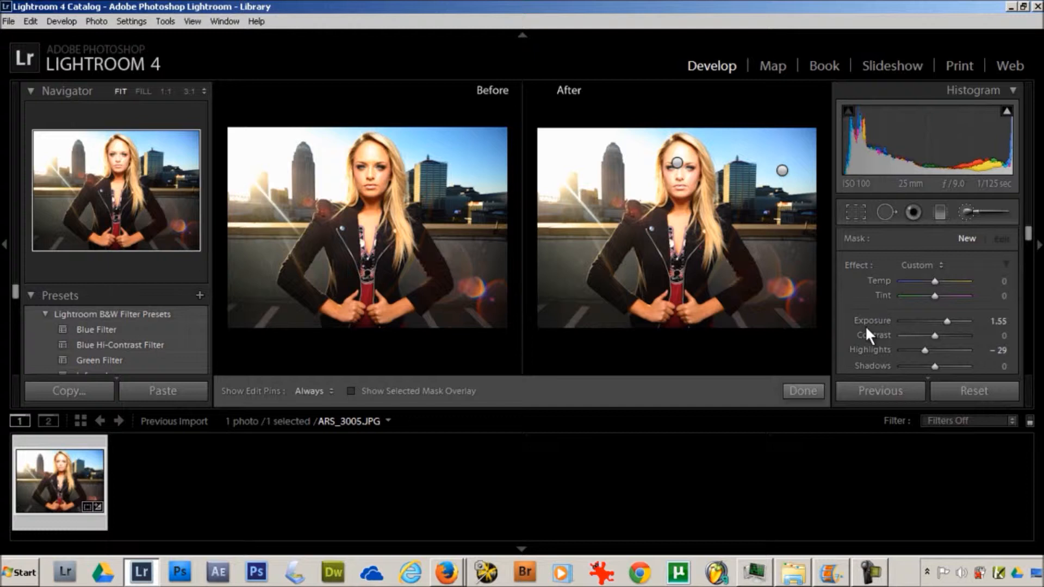
{"action": "scroll", "coordinate": [854, 328], "scroll_direction": "down", "scroll_amount": 2}
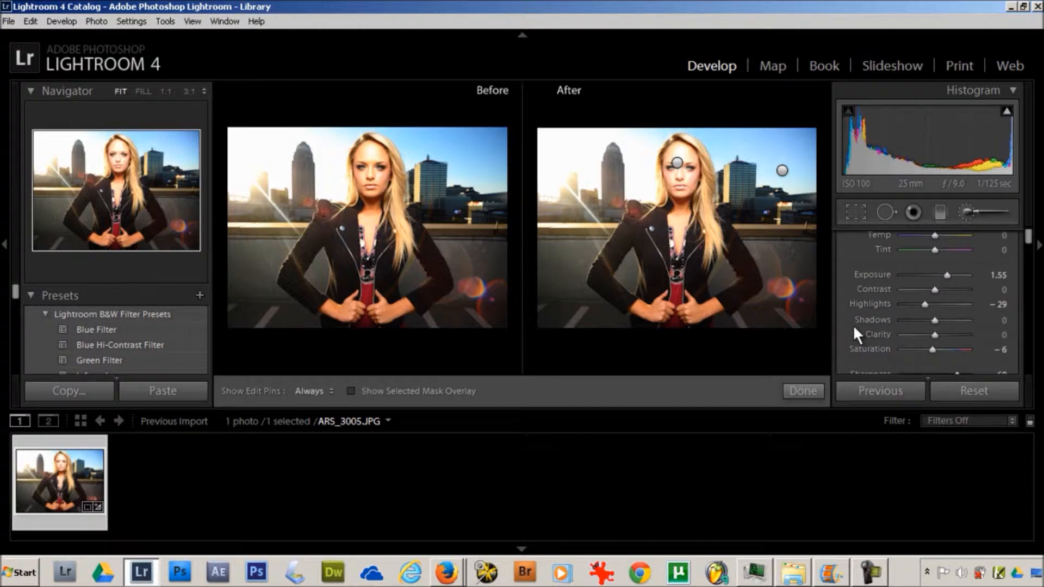
{"action": "left_click_drag", "start_coordinate": [935, 350], "coordinate": [957, 345]}
{"action": "key", "text": "h"}
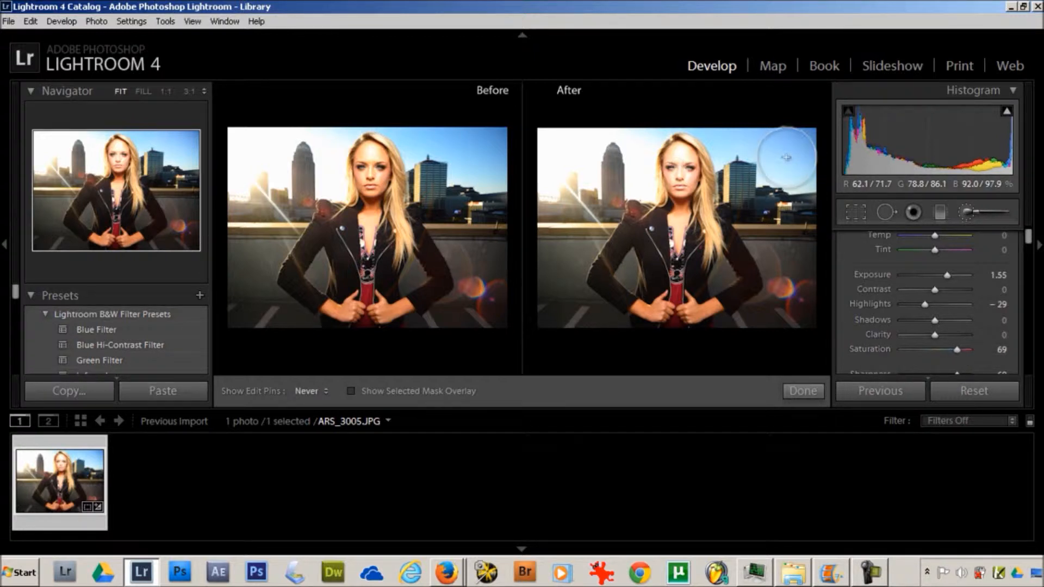
{"action": "mouse_move", "coordinate": [765, 154]}
{"action": "left_mouse_down"}
{"action": "mouse_move", "coordinate": [735, 125]}
{"action": "mouse_move", "coordinate": [796, 159]}
{"action": "mouse_move", "coordinate": [791, 134]}
{"action": "left_mouse_up"}
{"action": "key", "text": "h"}
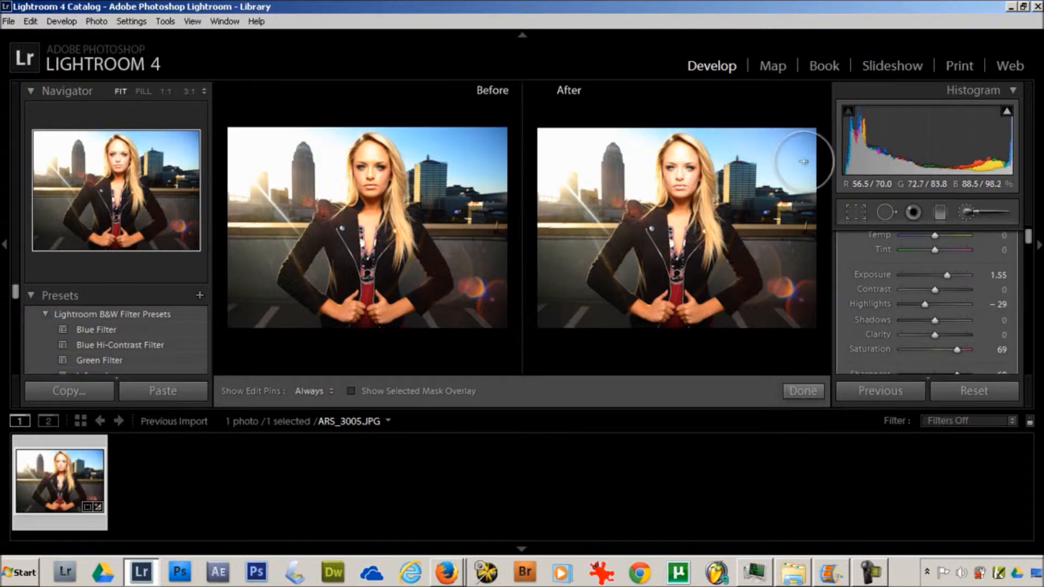
Review the brush effect settings and the Basic Presence settings, closing the Adjustment Brush along the way
{"action": "scroll", "coordinate": [903, 342], "scroll_direction": "up", "scroll_amount": 2}
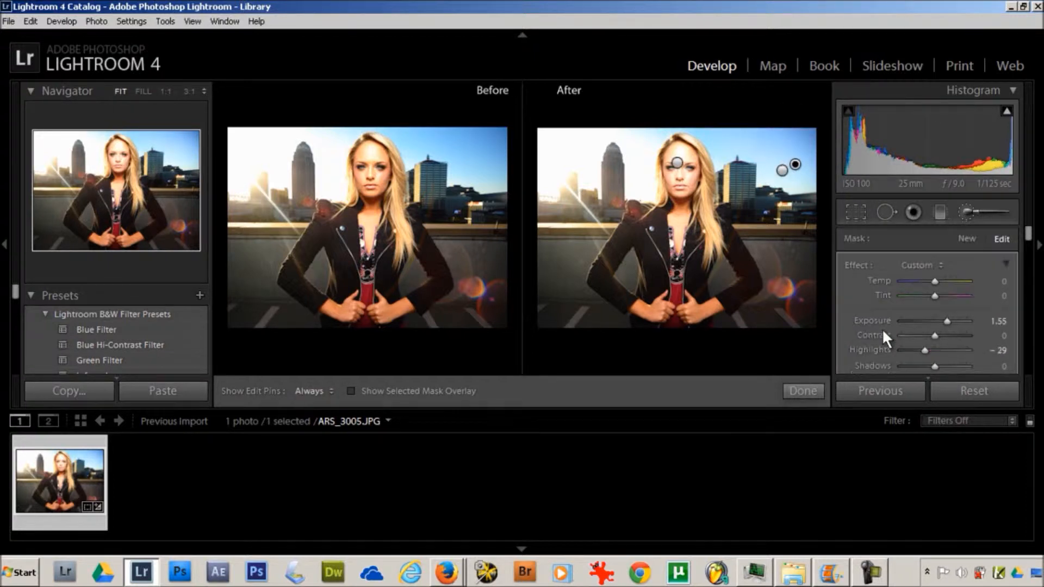
{"action": "scroll", "coordinate": [882, 332], "scroll_direction": "down", "scroll_amount": 6}
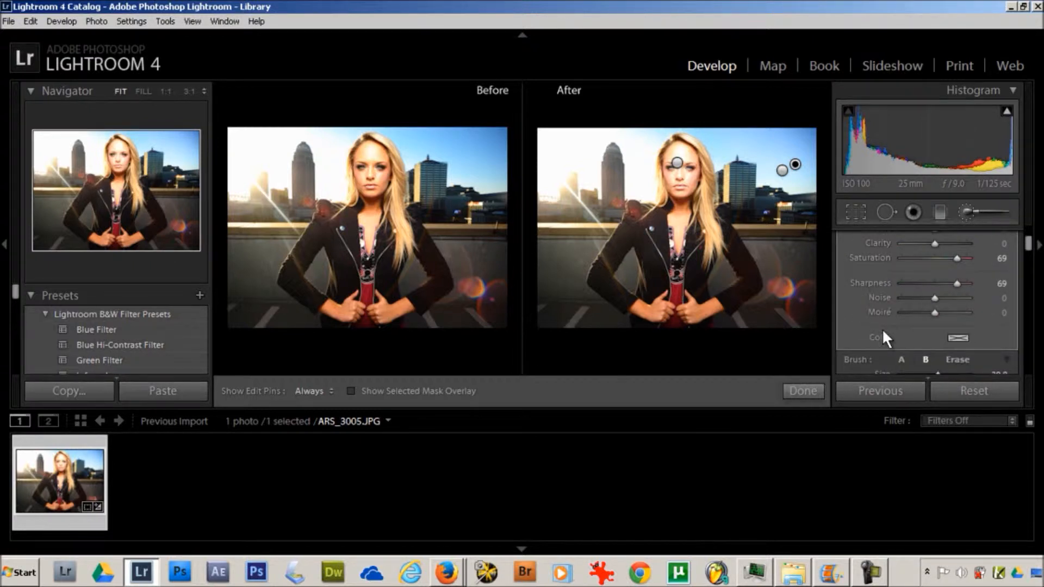
{"action": "scroll", "coordinate": [882, 331], "scroll_direction": "up", "scroll_amount": 2}
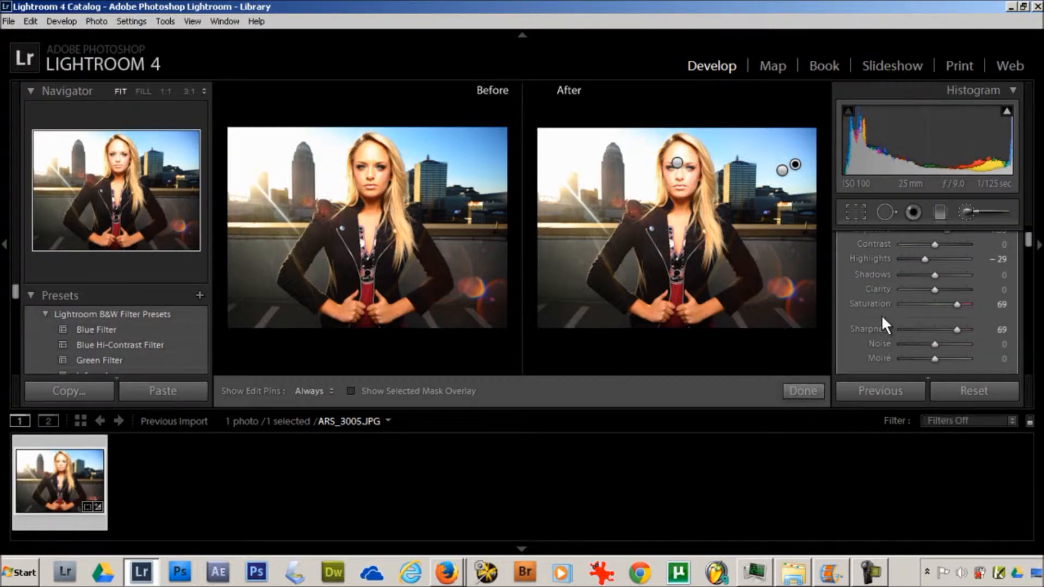
{"action": "scroll", "coordinate": [882, 315], "scroll_direction": "down", "scroll_amount": 8}
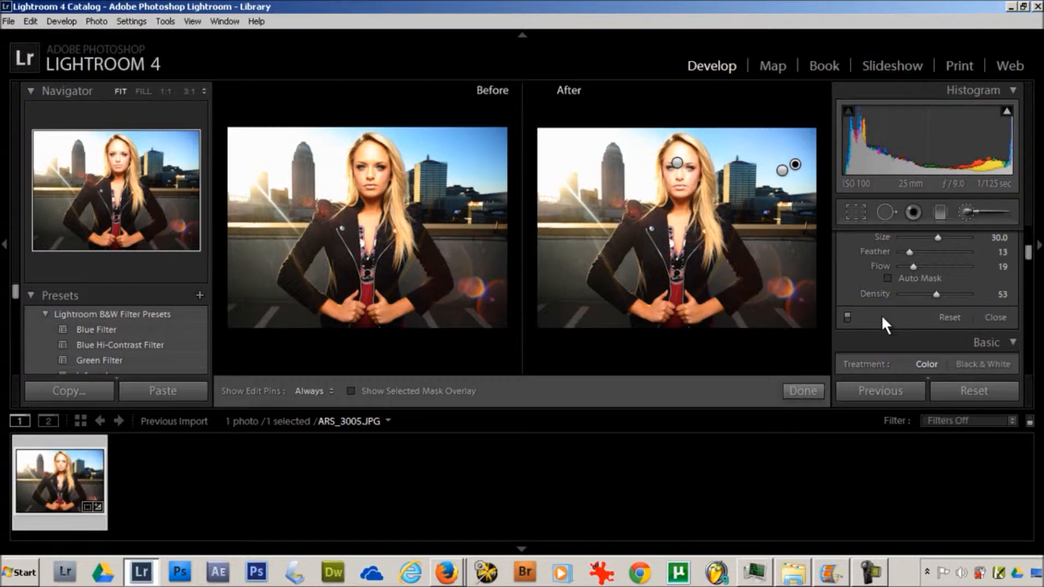
{"action": "scroll", "coordinate": [882, 317], "scroll_direction": "down", "scroll_amount": 8}
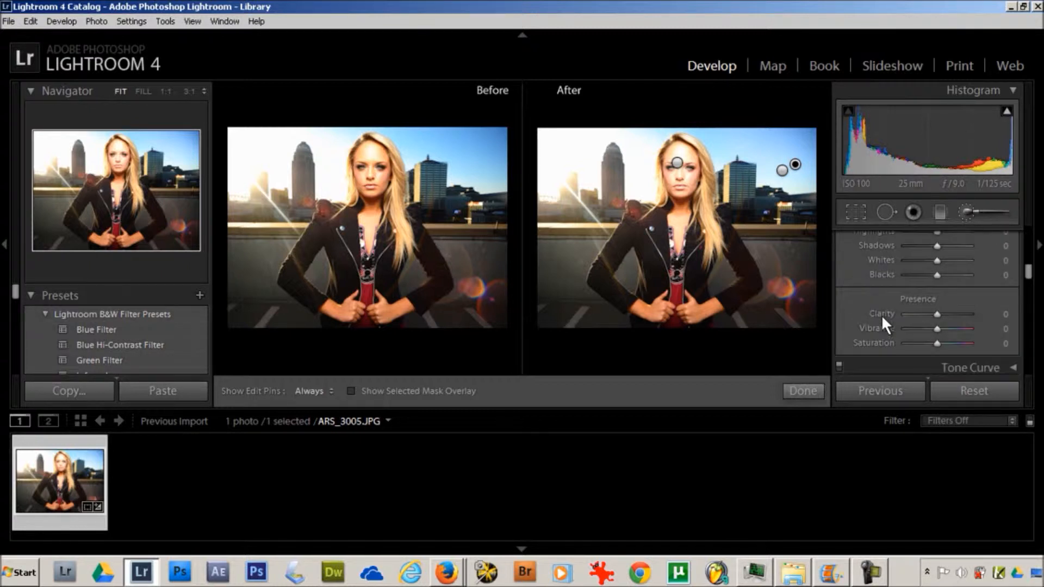
{"action": "left_click", "coordinate": [967, 208]}
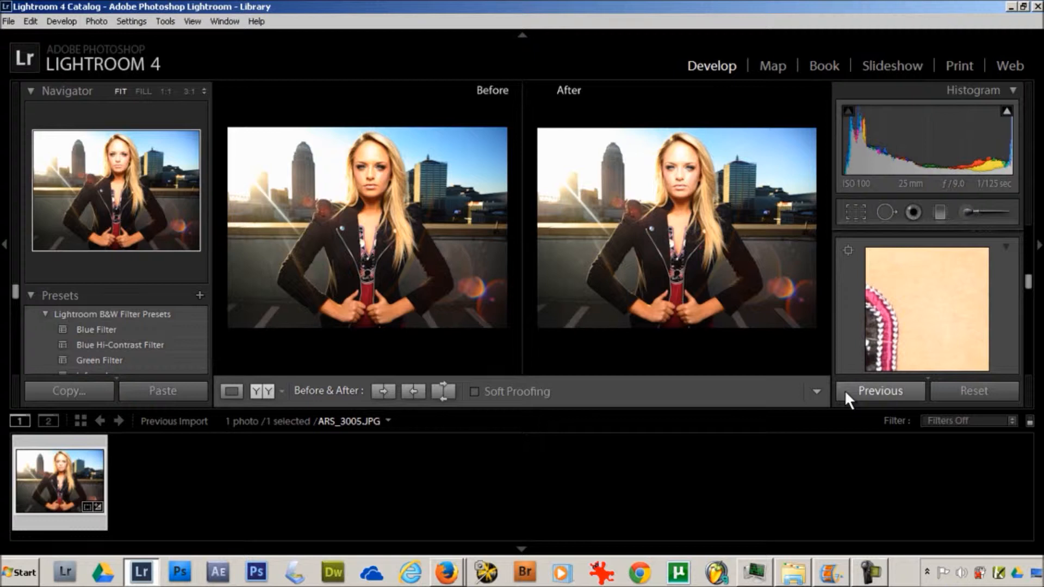
{"action": "scroll", "coordinate": [915, 273], "scroll_direction": "up", "scroll_amount": 10}
{"action": "scroll", "coordinate": [916, 273], "scroll_direction": "up", "scroll_amount": 4}
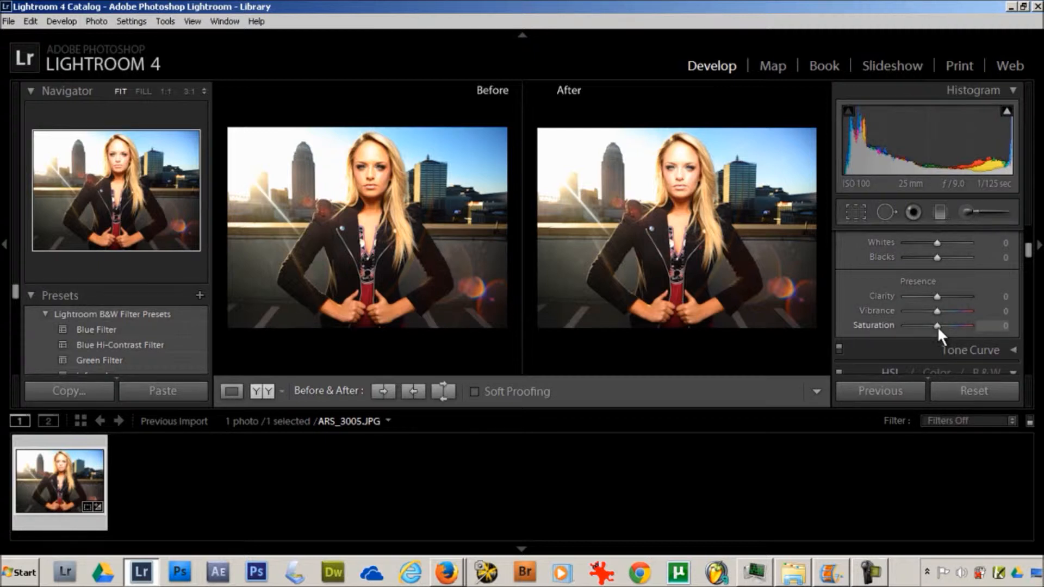
Set the whole photo's saturation to −20 and its vibrance to +39 in the Basic Presence adjustments
{"action": "left_click_drag", "start_coordinate": [937, 326], "coordinate": [930, 326]}
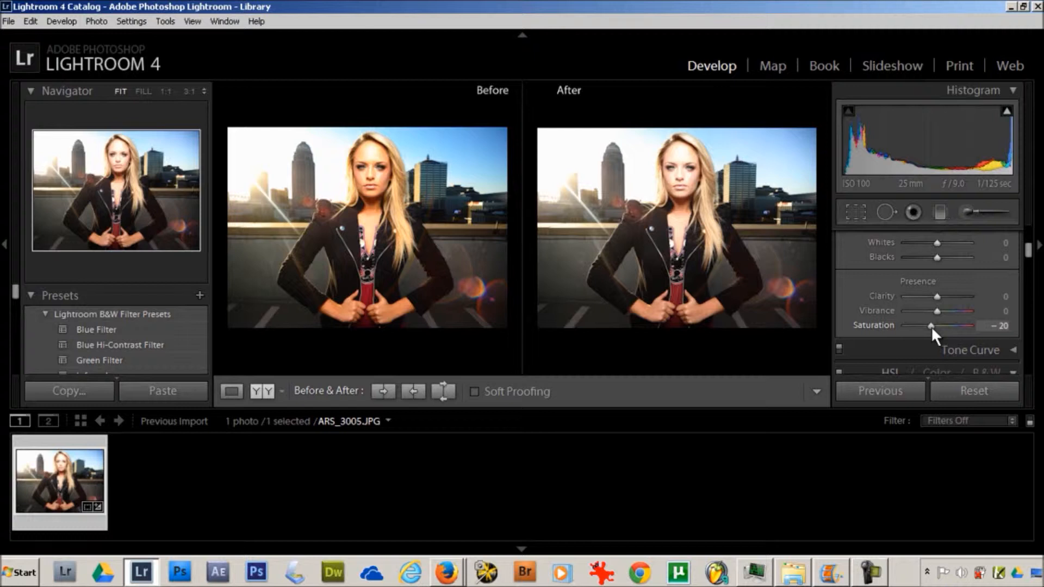
{"action": "left_click_drag", "start_coordinate": [936, 310], "coordinate": [946, 310]}
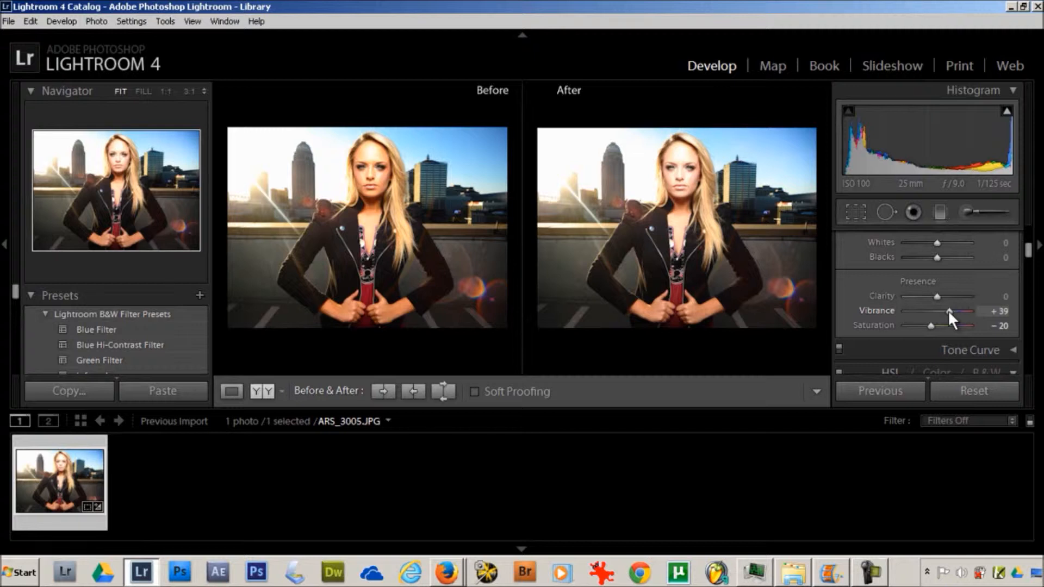
Switch the HSL adjustments to Luminance and lower the blue luminance to −25 to darken the sky
{"action": "scroll", "coordinate": [864, 305], "scroll_direction": "down", "scroll_amount": 6}
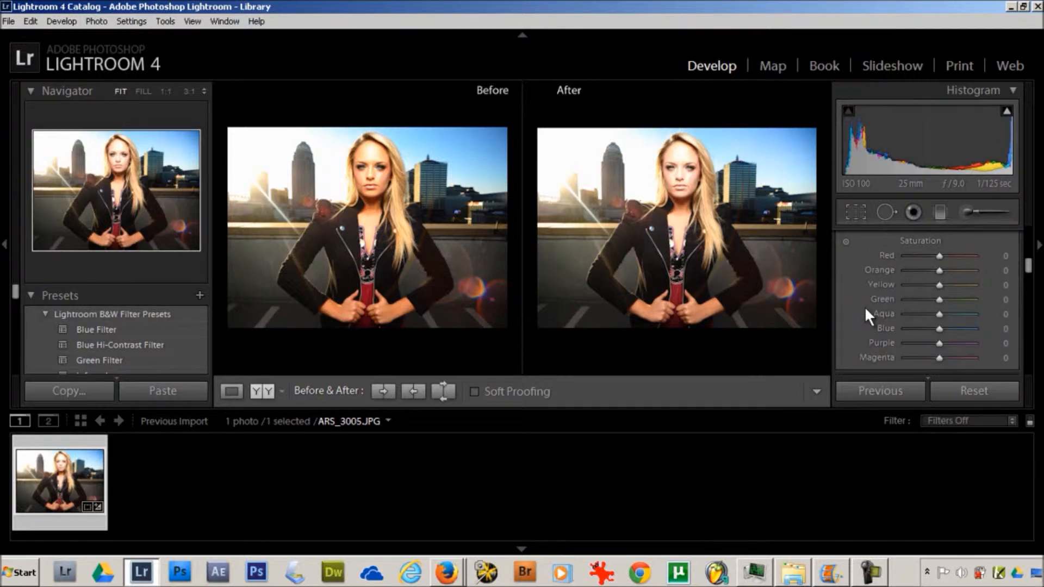
{"action": "scroll", "coordinate": [865, 306], "scroll_direction": "down", "scroll_amount": 8}
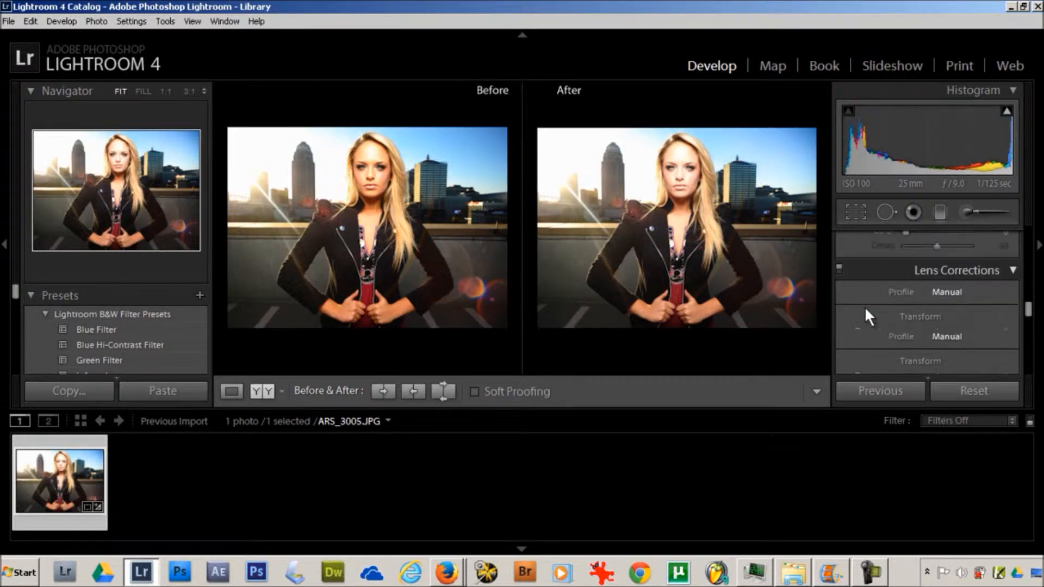
{"action": "scroll", "coordinate": [864, 306], "scroll_direction": "down", "scroll_amount": 3}
{"action": "scroll", "coordinate": [865, 305], "scroll_direction": "up", "scroll_amount": 8}
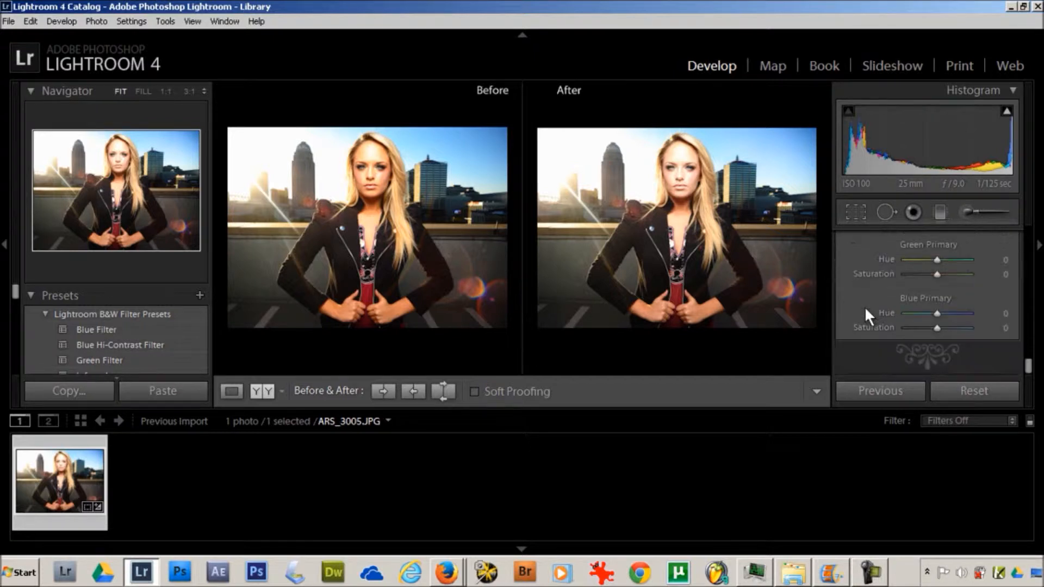
{"action": "scroll", "coordinate": [865, 306], "scroll_direction": "up", "scroll_amount": 5}
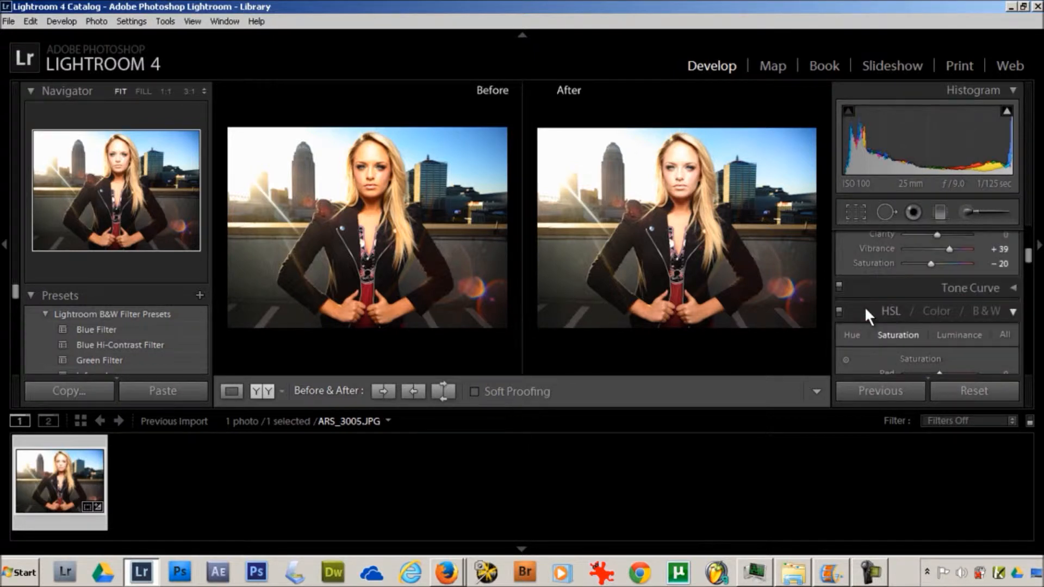
{"action": "scroll", "coordinate": [865, 306], "scroll_direction": "down", "scroll_amount": 1}
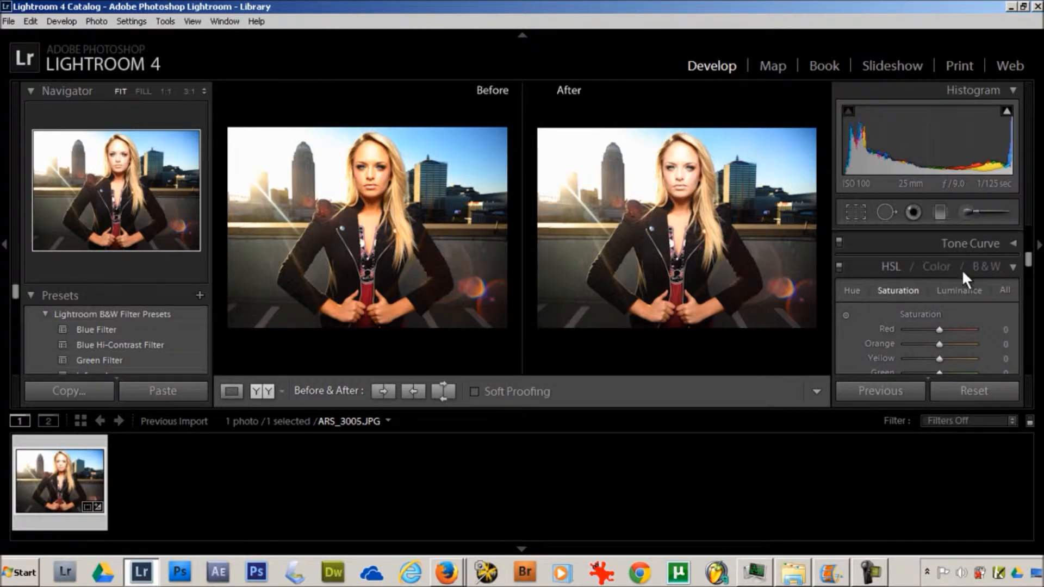
{"action": "scroll", "coordinate": [882, 272], "scroll_direction": "down", "scroll_amount": 1}
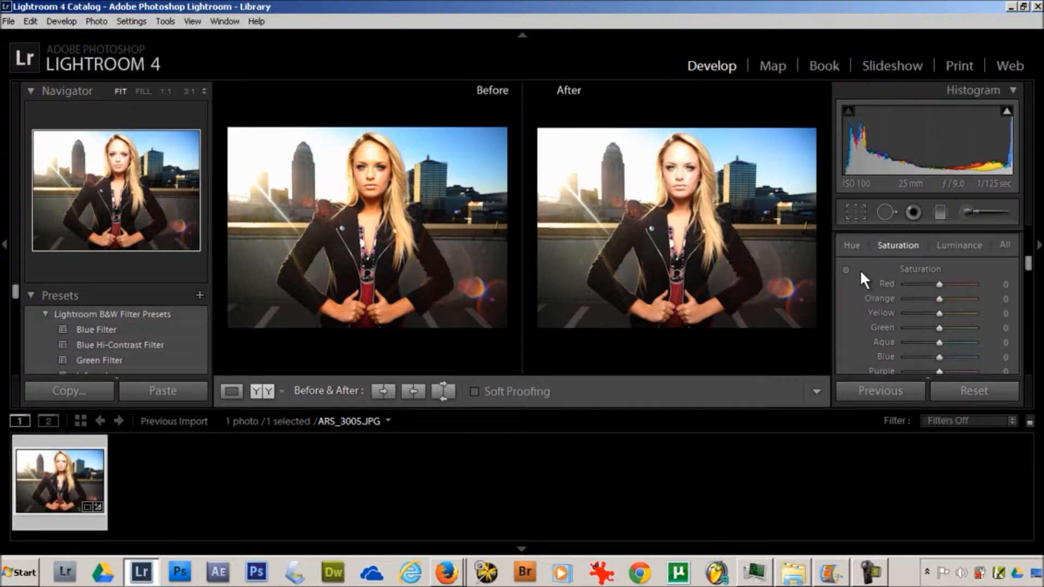
{"action": "left_click", "coordinate": [955, 247]}
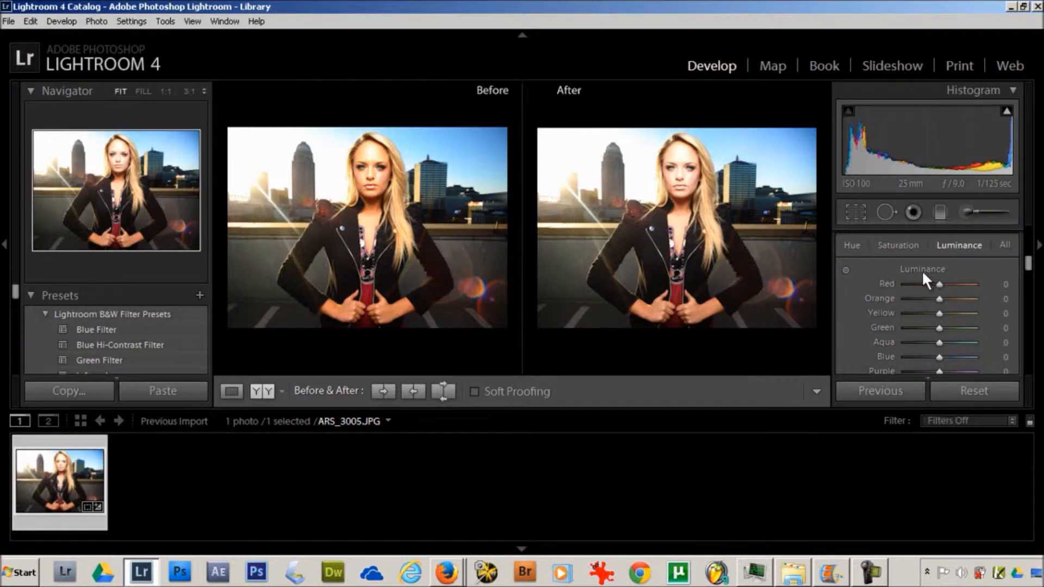
{"action": "scroll", "coordinate": [866, 286], "scroll_direction": "down", "scroll_amount": 2}
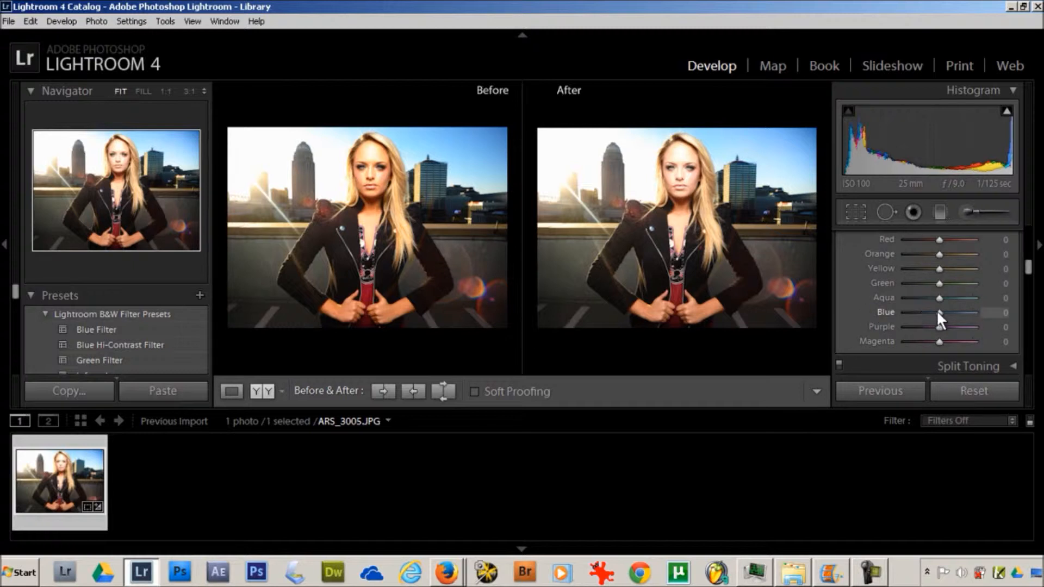
{"action": "mouse_move", "coordinate": [938, 312]}
{"action": "left_mouse_down"}
{"action": "mouse_move", "coordinate": [950, 312]}
{"action": "mouse_move", "coordinate": [928, 311]}
{"action": "left_mouse_up"}
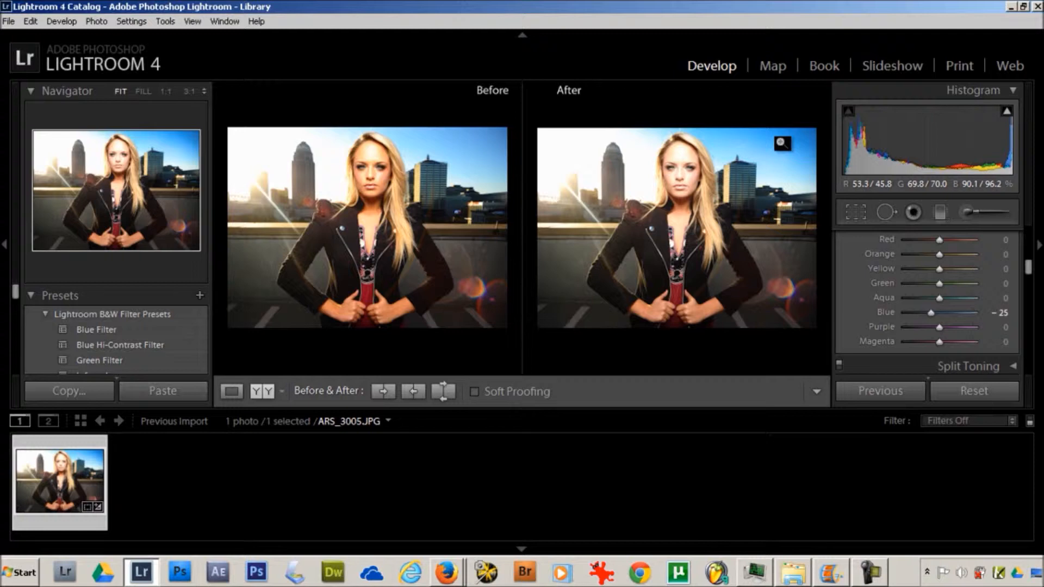
Lower the blue luminance further to −36, comparing the model's eyes before and after
{"action": "left_click", "coordinate": [692, 165]}
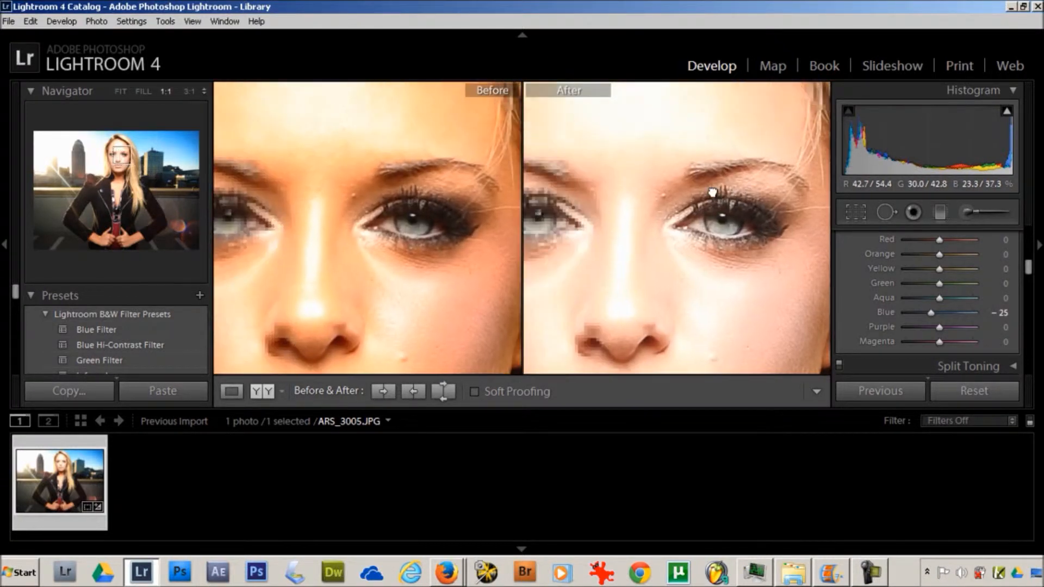
{"action": "left_click_drag", "start_coordinate": [716, 190], "coordinate": [740, 201]}
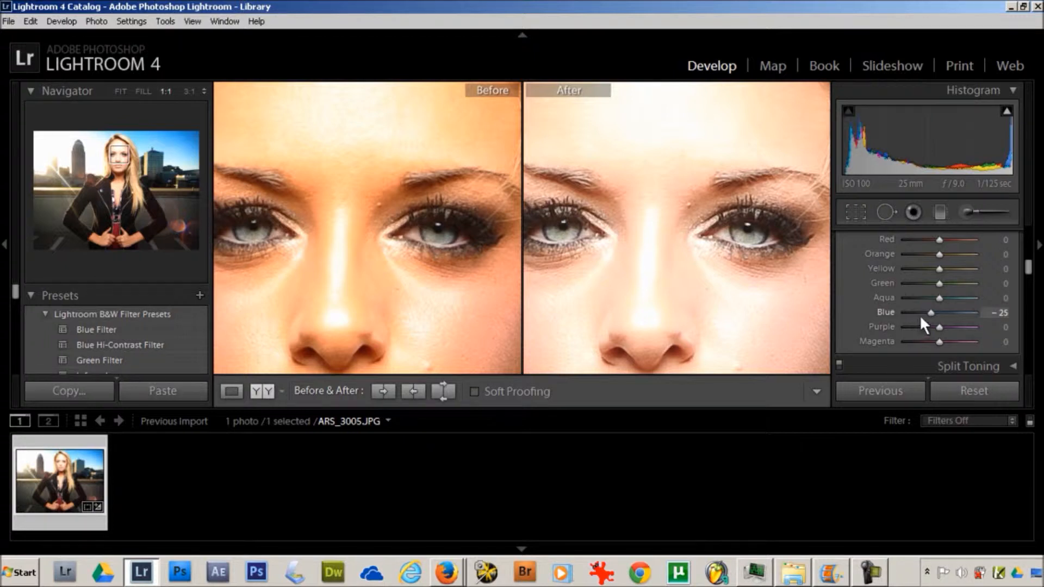
{"action": "left_click_drag", "start_coordinate": [929, 315], "coordinate": [926, 314]}
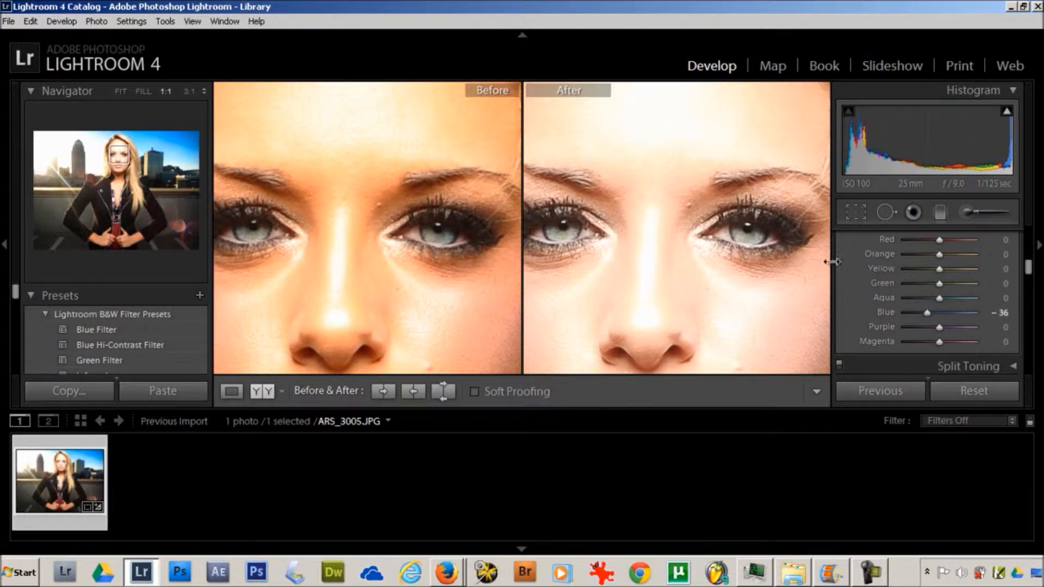
{"action": "left_click_drag", "start_coordinate": [745, 221], "coordinate": [639, 337]}
{"action": "left_click", "coordinate": [703, 224]}
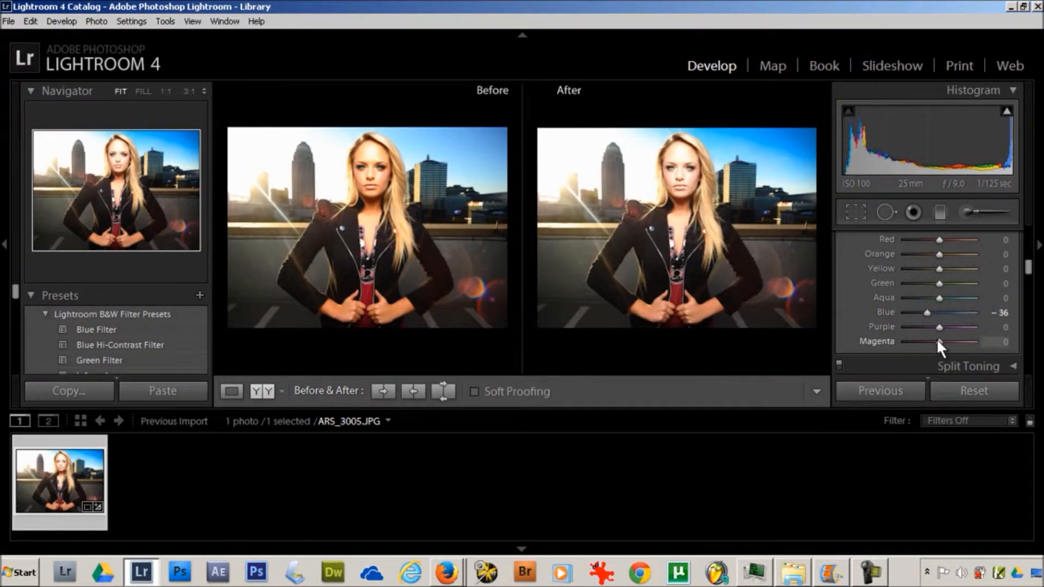
Try a magenta luminance of +14, check it on the shirt's pink trim, and return it to 0
{"action": "mouse_move", "coordinate": [940, 341]}
{"action": "left_mouse_down"}
{"action": "mouse_move", "coordinate": [961, 340]}
{"action": "mouse_move", "coordinate": [913, 341]}
{"action": "mouse_move", "coordinate": [944, 340]}
{"action": "left_mouse_up"}
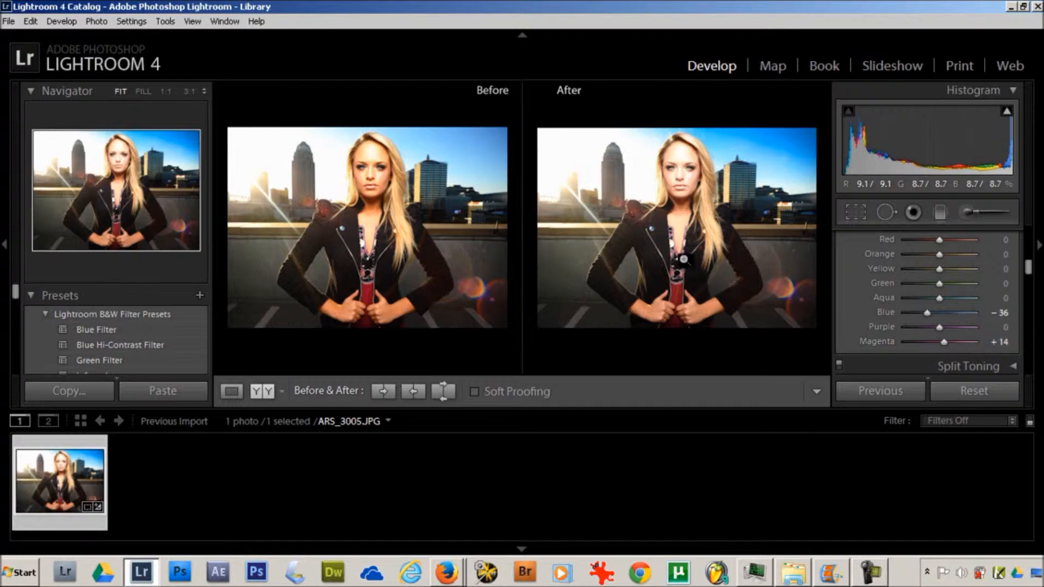
{"action": "left_click", "coordinate": [677, 250]}
{"action": "left_click_drag", "start_coordinate": [759, 220], "coordinate": [737, 310]}
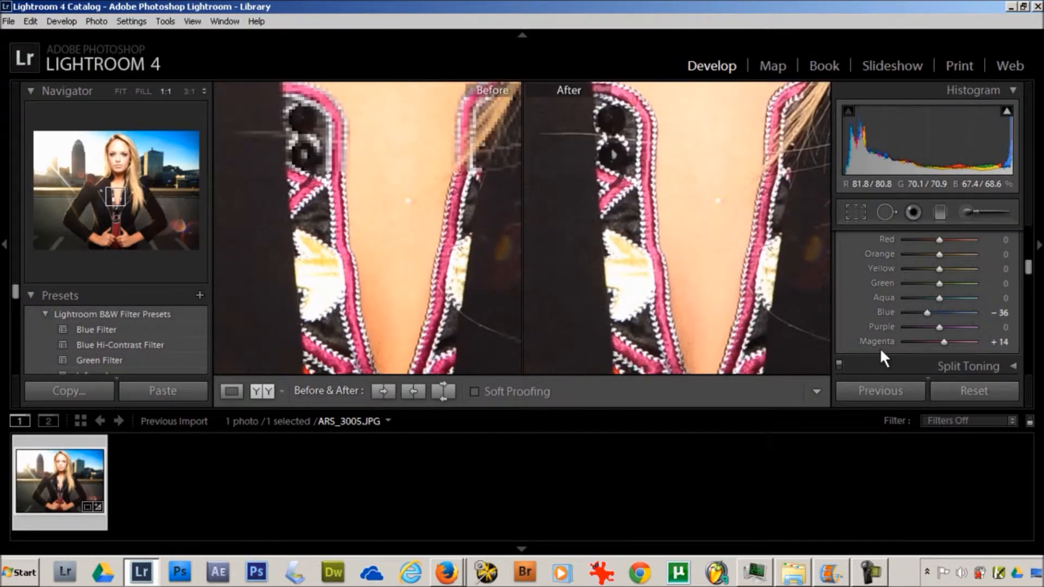
{"action": "mouse_move", "coordinate": [941, 341]}
{"action": "left_mouse_down"}
{"action": "mouse_move", "coordinate": [905, 343]}
{"action": "mouse_move", "coordinate": [962, 346]}
{"action": "mouse_move", "coordinate": [938, 344]}
{"action": "left_mouse_up"}
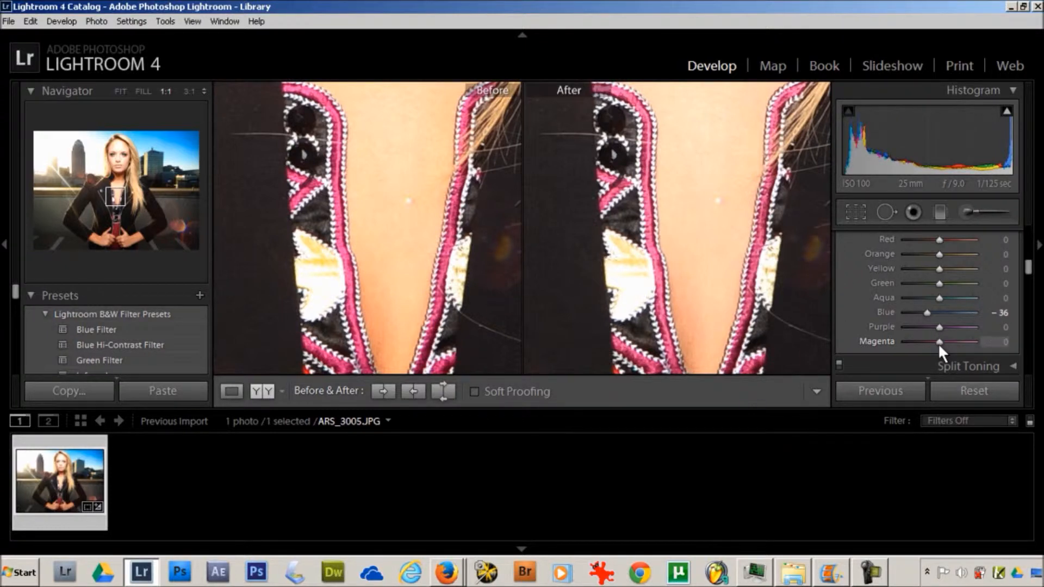
{"action": "left_click", "coordinate": [783, 305]}
Set the luminance of purple to +25, aqua to +16 and green to −7
{"action": "left_click", "coordinate": [661, 168]}
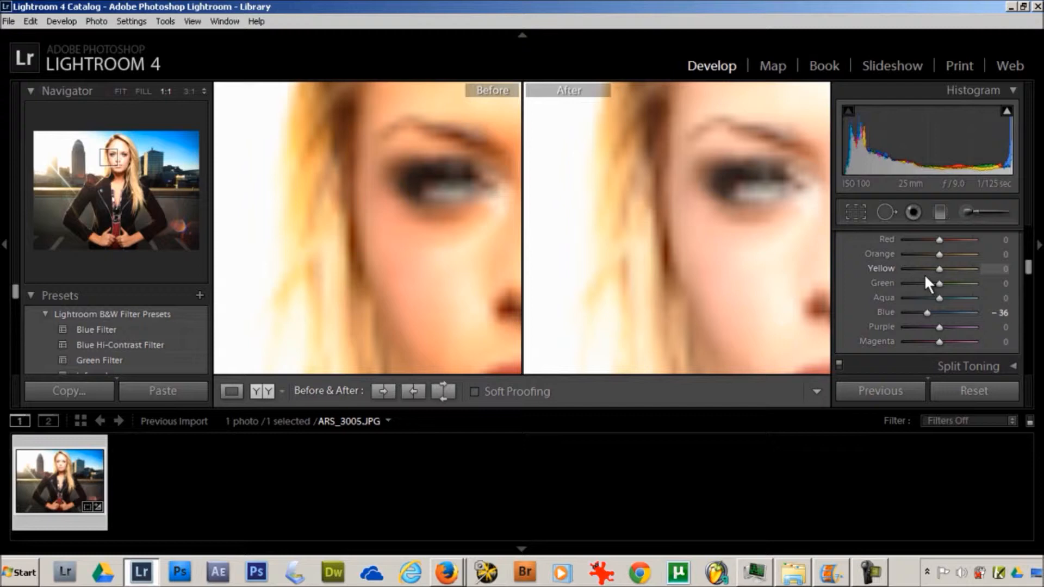
{"action": "left_click", "coordinate": [766, 287]}
{"action": "left_click_drag", "start_coordinate": [938, 328], "coordinate": [942, 296]}
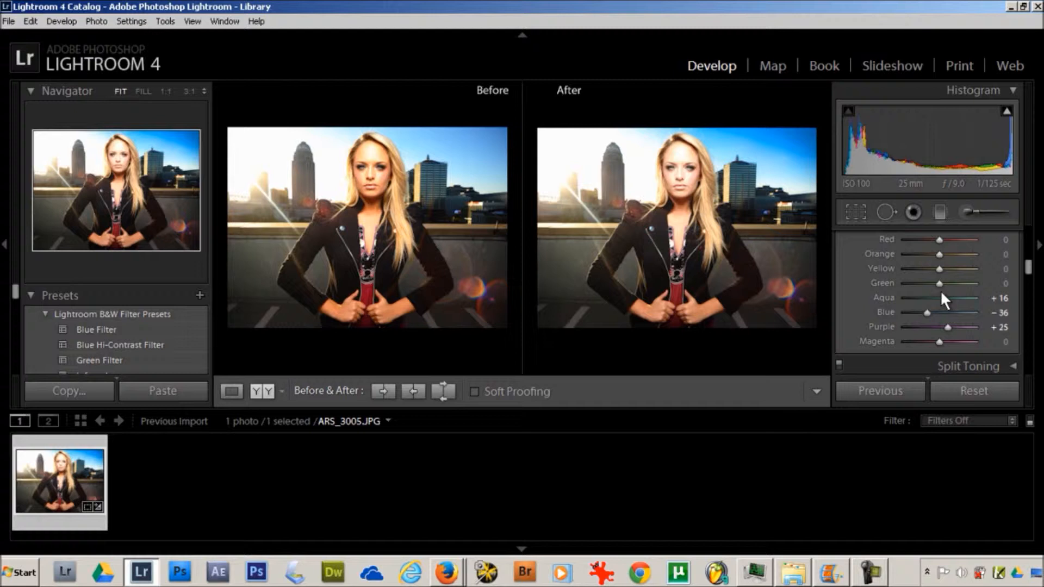
{"action": "mouse_move", "coordinate": [939, 283]}
{"action": "left_mouse_down"}
{"action": "mouse_move", "coordinate": [923, 288]}
{"action": "mouse_move", "coordinate": [980, 292]}
{"action": "mouse_move", "coordinate": [945, 295]}
{"action": "mouse_move", "coordinate": [938, 267]}
{"action": "left_mouse_up"}
Try a yellow luminance of −66 and examine its effect on the model's forehead
{"action": "left_click_drag", "start_coordinate": [938, 266], "coordinate": [915, 272]}
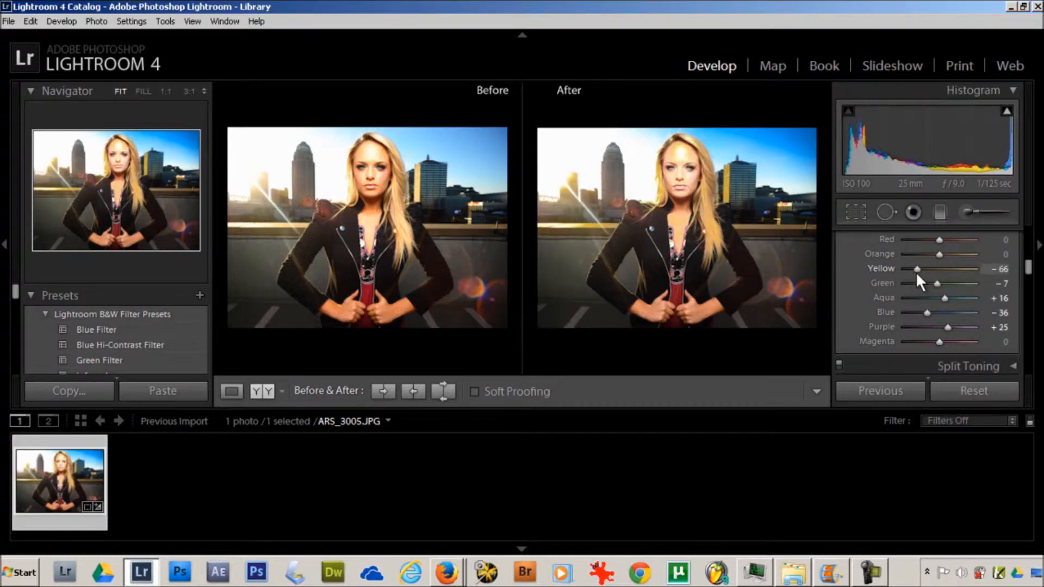
{"action": "left_click", "coordinate": [676, 157]}
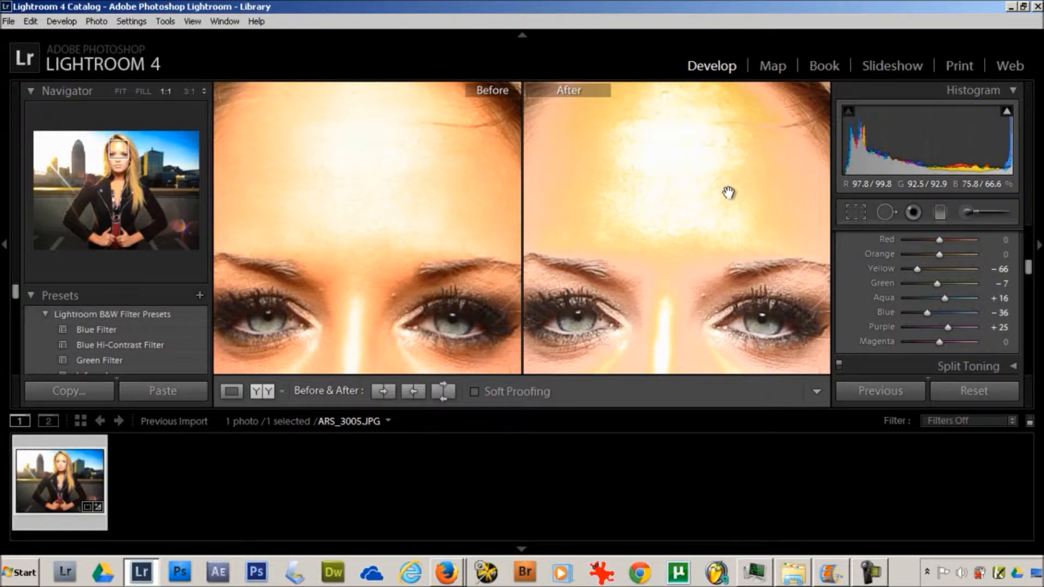
{"action": "left_click", "coordinate": [730, 194]}
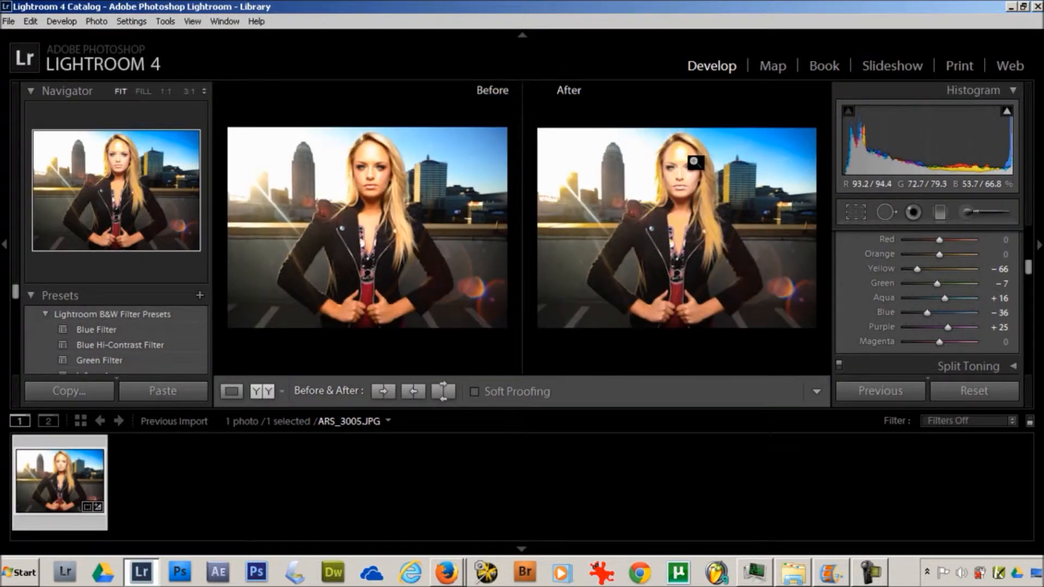
Raise the yellow luminance to +45 and compare the forehead before and after
{"action": "left_click", "coordinate": [695, 162]}
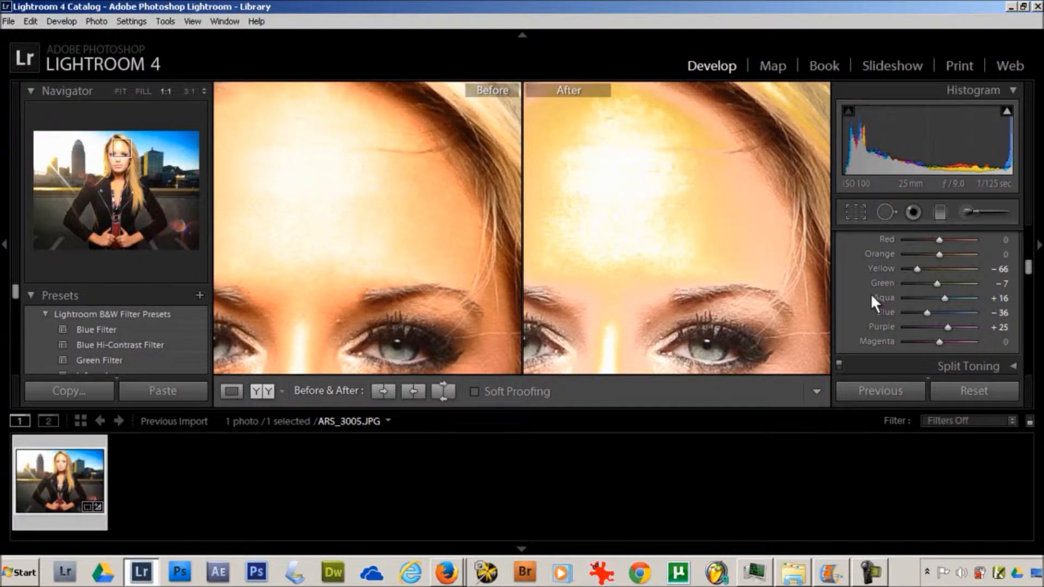
{"action": "left_click_drag", "start_coordinate": [917, 269], "coordinate": [956, 267]}
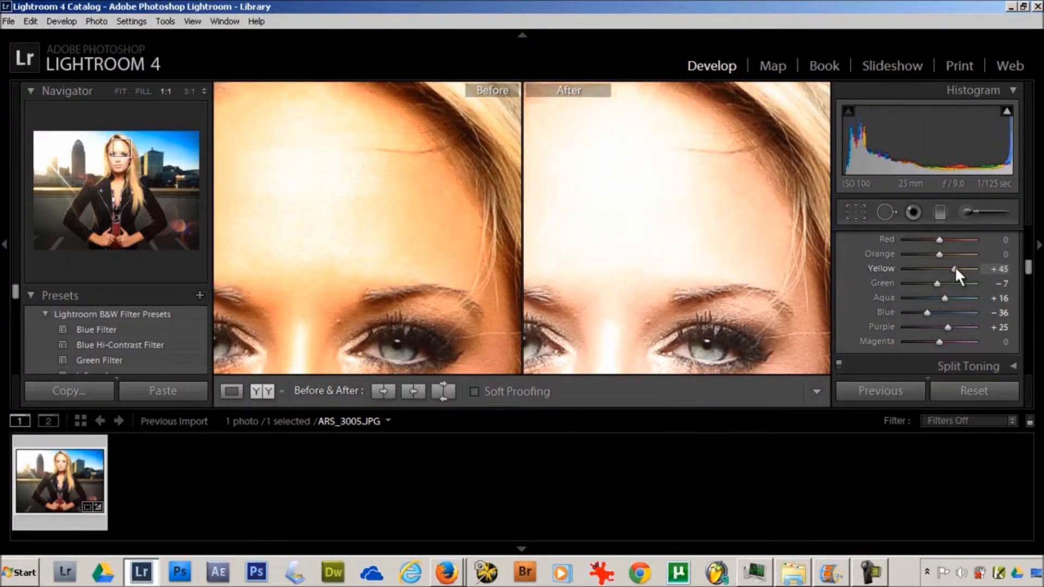
{"action": "left_click", "coordinate": [701, 220]}
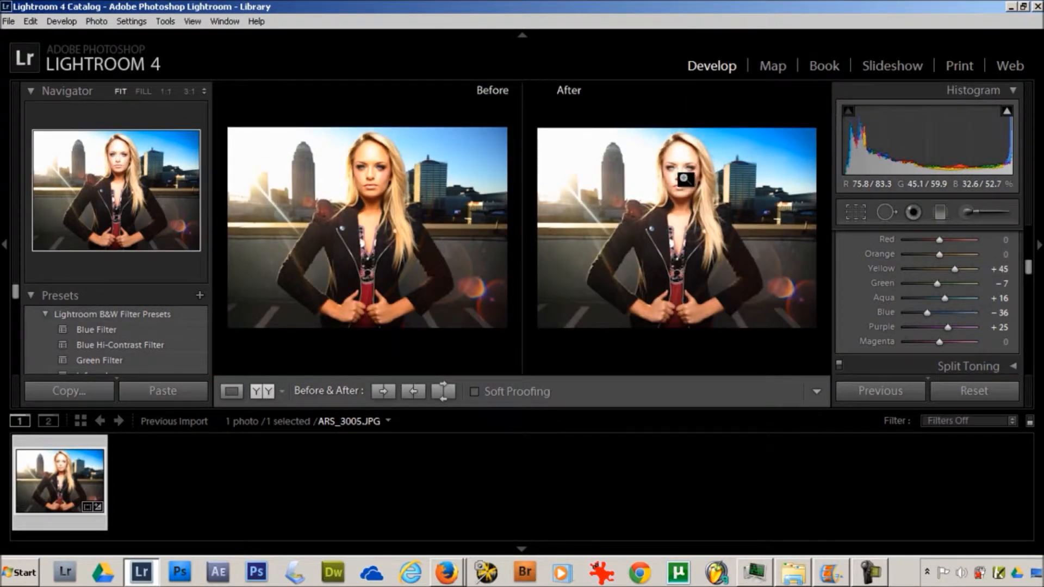
{"action": "left_click", "coordinate": [675, 160]}
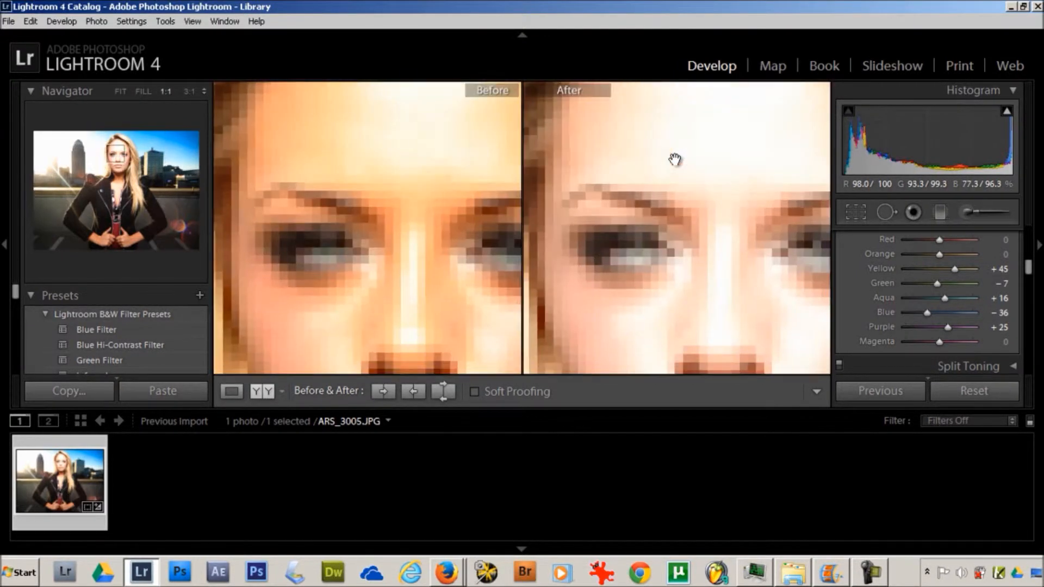
Set the orange luminance to +9 and check the skin on the model's face
{"action": "left_click", "coordinate": [706, 163]}
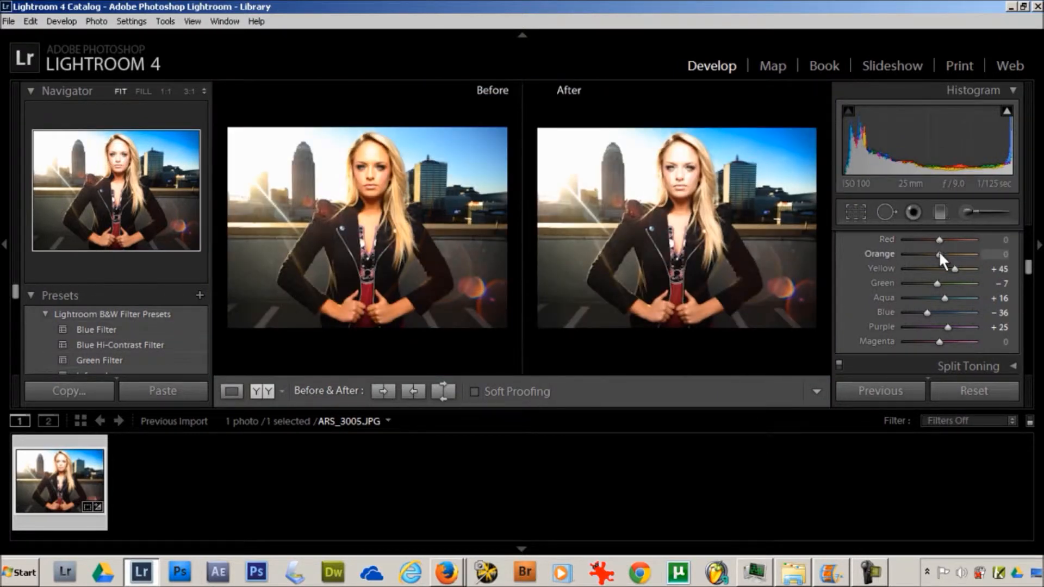
{"action": "mouse_move", "coordinate": [939, 254]}
{"action": "left_mouse_down"}
{"action": "mouse_move", "coordinate": [924, 254]}
{"action": "mouse_move", "coordinate": [943, 259]}
{"action": "left_mouse_up"}
{"action": "left_click", "coordinate": [683, 168]}
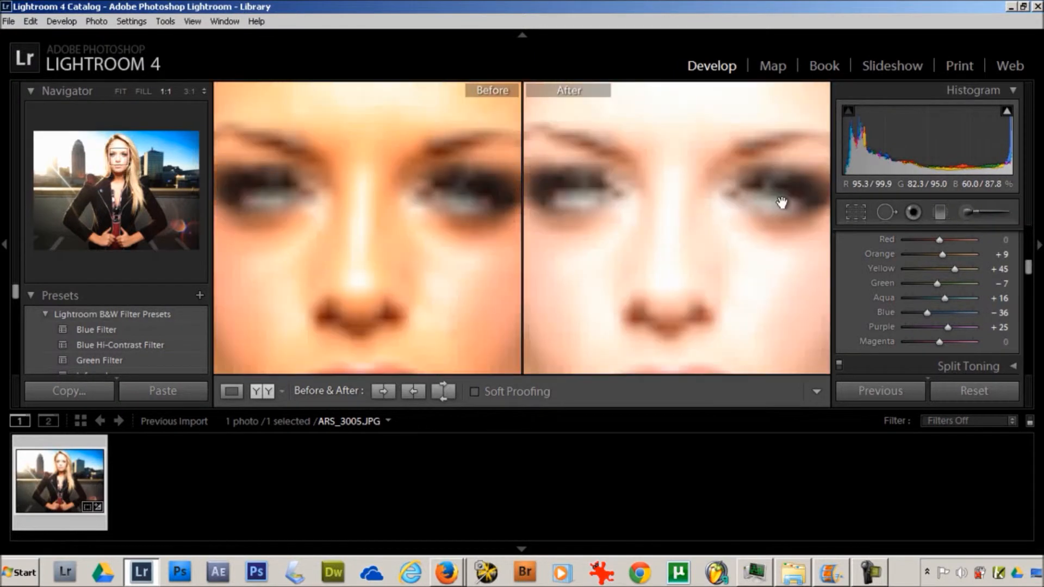
Try a red luminance of −70 and inspect its effect on the model's cheeks and lips
{"action": "left_click_drag", "start_coordinate": [949, 242], "coordinate": [917, 244]}
{"action": "left_click", "coordinate": [745, 226]}
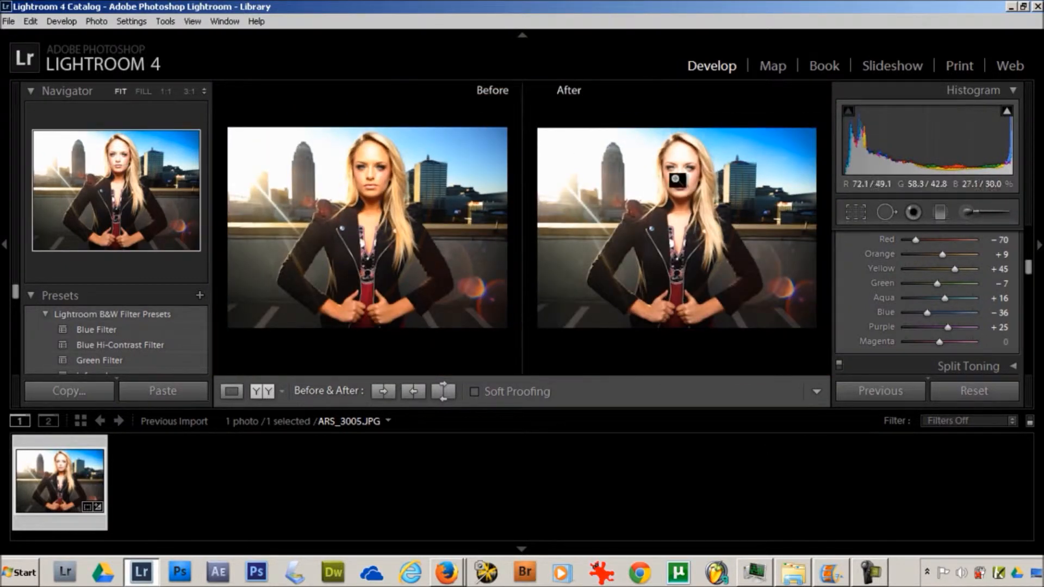
{"action": "left_click", "coordinate": [680, 179]}
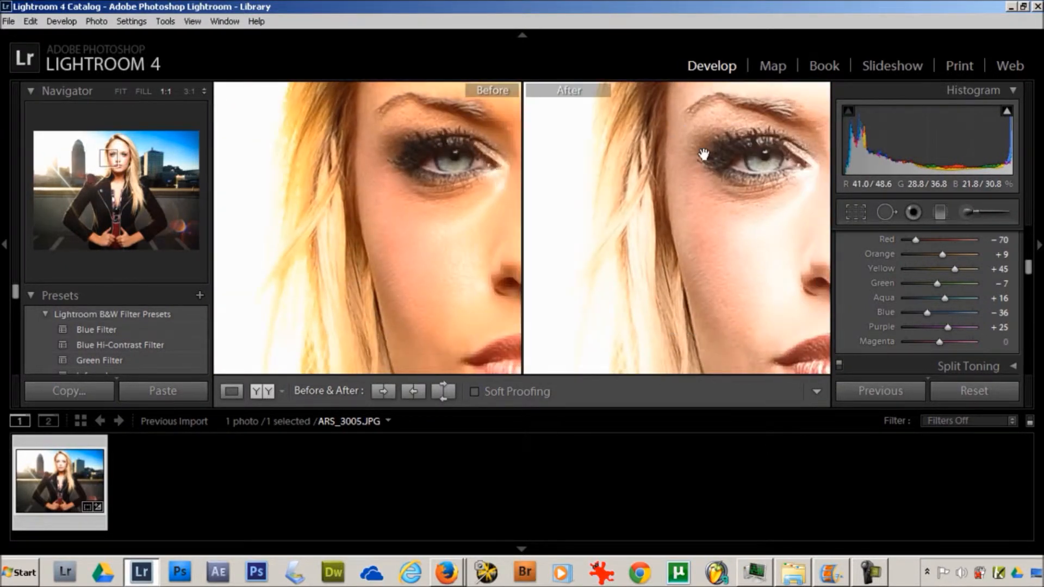
{"action": "left_click_drag", "start_coordinate": [704, 156], "coordinate": [645, 109]}
{"action": "left_click_drag", "start_coordinate": [724, 141], "coordinate": [687, 158]}
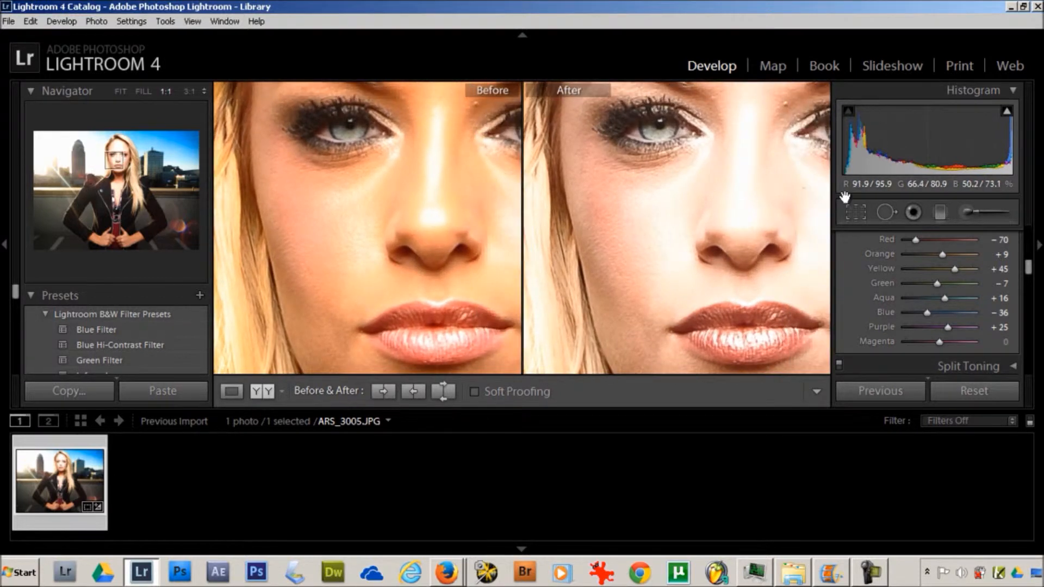
Set the red luminance to +7 and compare the full photo before and after
{"action": "left_click_drag", "start_coordinate": [917, 239], "coordinate": [942, 240]}
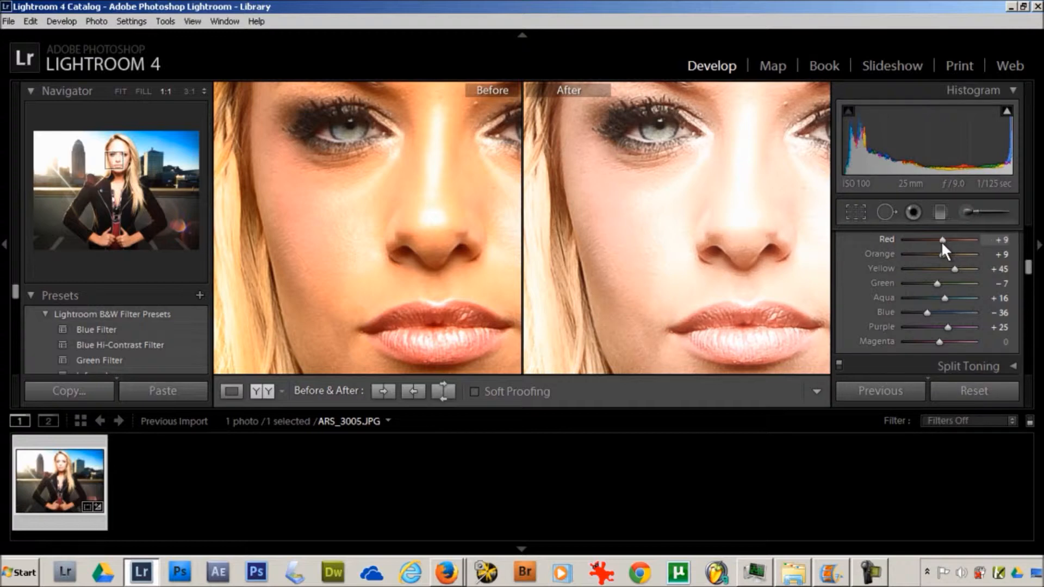
{"action": "left_click", "coordinate": [756, 227]}
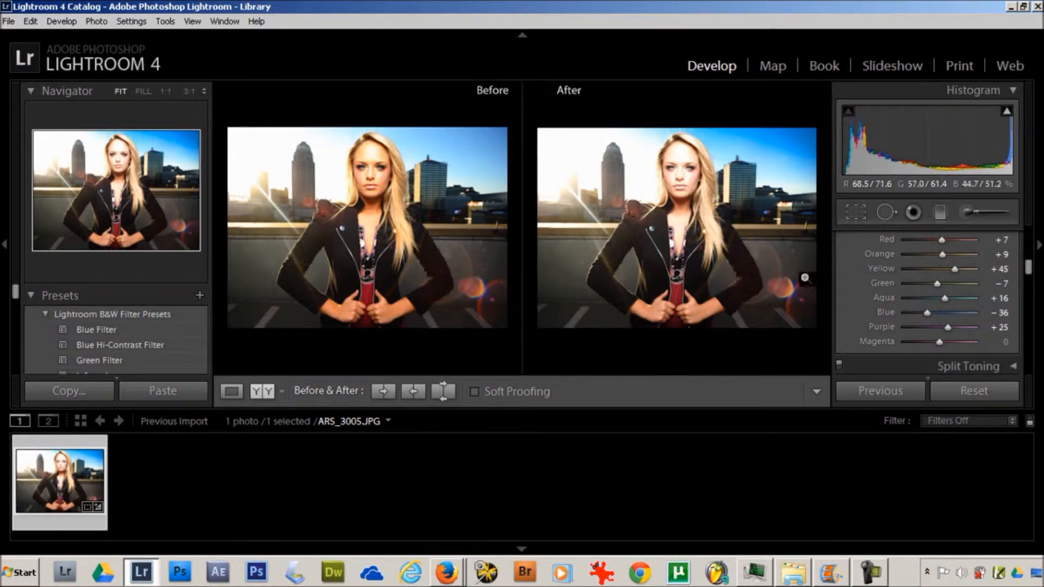
{"action": "scroll", "coordinate": [846, 308], "scroll_direction": "up", "scroll_amount": 3}
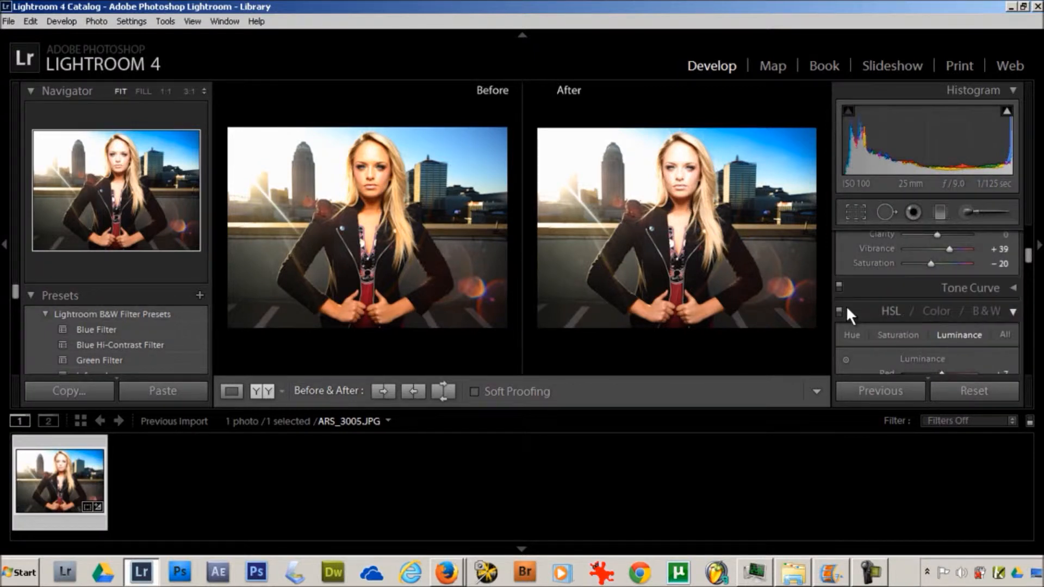
Set the HSL saturation to +23 for blue, −5 for purple and −5 for yellow
{"action": "left_click", "coordinate": [907, 335]}
{"action": "left_click_drag", "start_coordinate": [1025, 250], "coordinate": [1026, 263]}
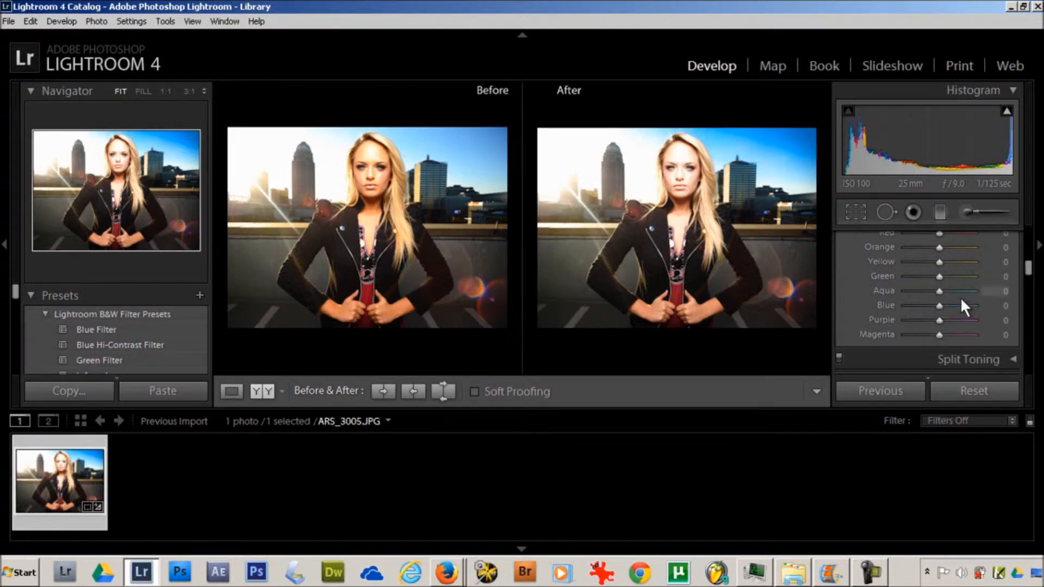
{"action": "mouse_move", "coordinate": [940, 304]}
{"action": "left_mouse_down"}
{"action": "mouse_move", "coordinate": [931, 304]}
{"action": "mouse_move", "coordinate": [951, 306]}
{"action": "mouse_move", "coordinate": [925, 318]}
{"action": "mouse_move", "coordinate": [951, 321]}
{"action": "mouse_move", "coordinate": [935, 323]}
{"action": "left_mouse_up"}
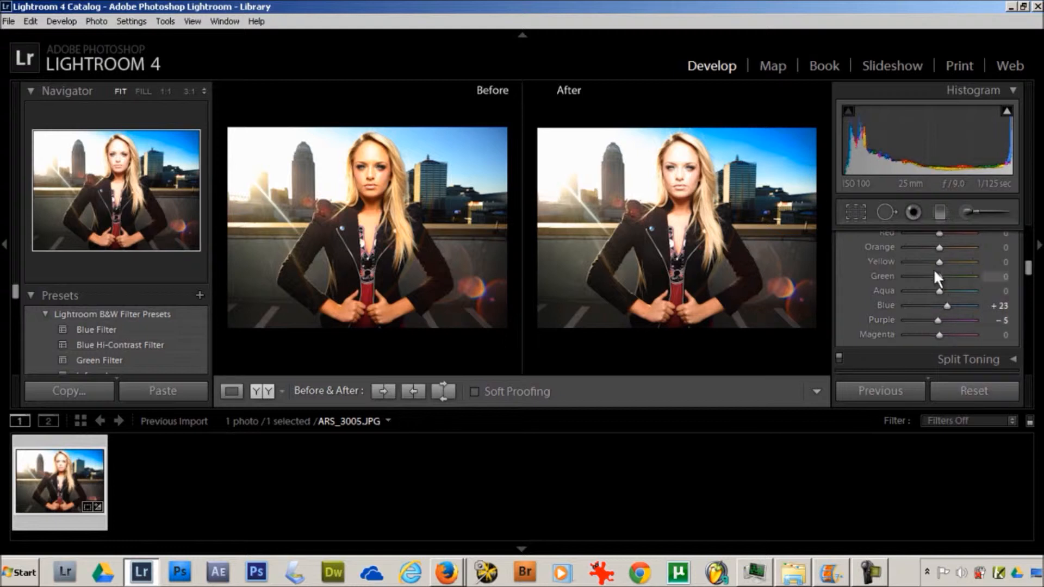
{"action": "mouse_move", "coordinate": [938, 260]}
{"action": "left_mouse_down"}
{"action": "mouse_move", "coordinate": [923, 261]}
{"action": "mouse_move", "coordinate": [948, 260]}
{"action": "mouse_move", "coordinate": [937, 262]}
{"action": "left_mouse_up"}
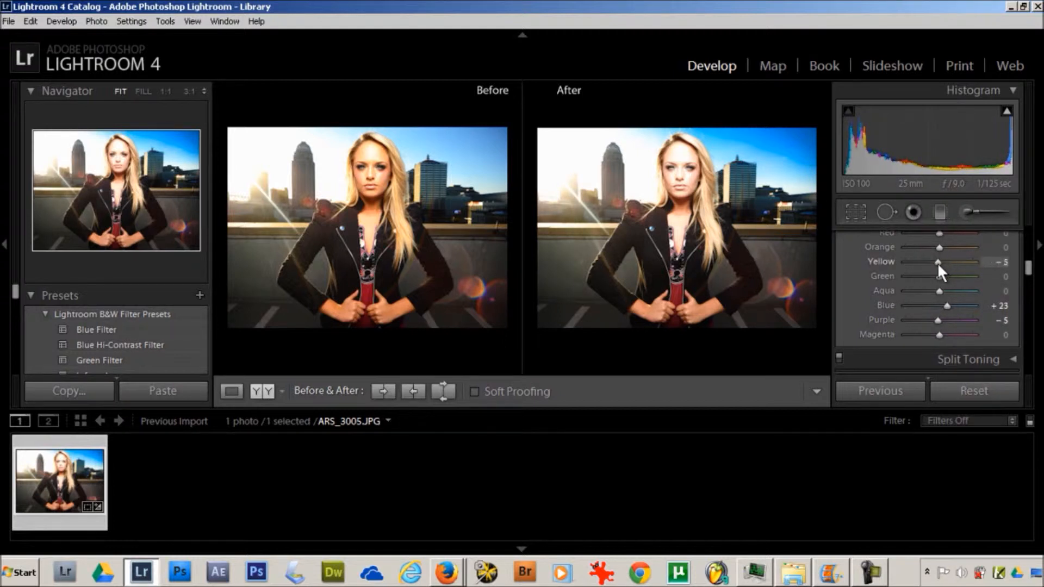
Raise the red HSL saturation to +20 and display the hue, saturation and luminance adjustments together
{"action": "left_click_drag", "start_coordinate": [1027, 265], "coordinate": [1027, 261]}
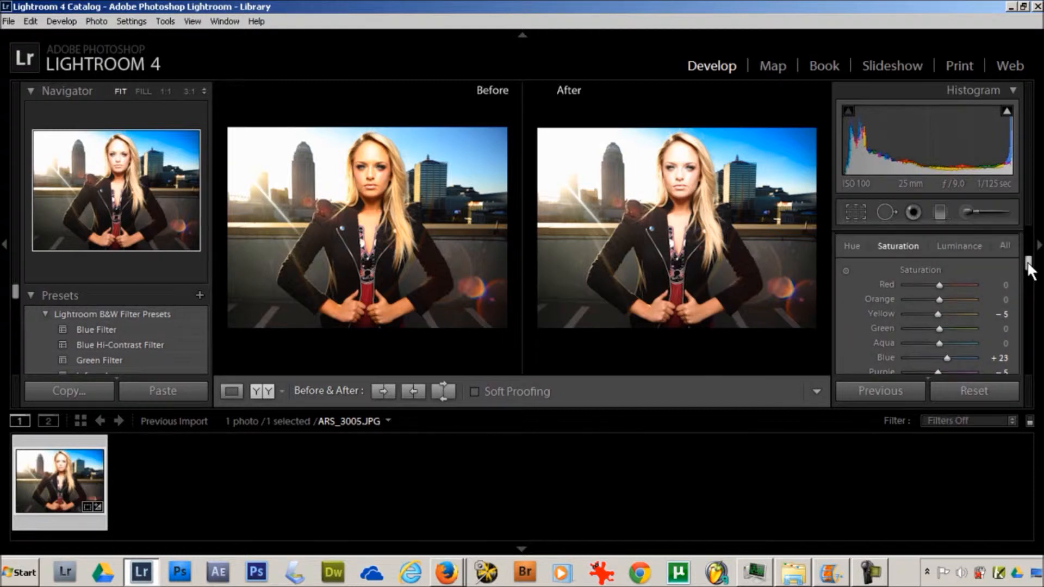
{"action": "left_click_drag", "start_coordinate": [935, 284], "coordinate": [956, 288]}
{"action": "mouse_move", "coordinate": [954, 281]}
{"action": "left_mouse_down"}
{"action": "mouse_move", "coordinate": [928, 286]}
{"action": "mouse_move", "coordinate": [950, 286]}
{"action": "left_mouse_up"}
{"action": "left_click", "coordinate": [1008, 249]}
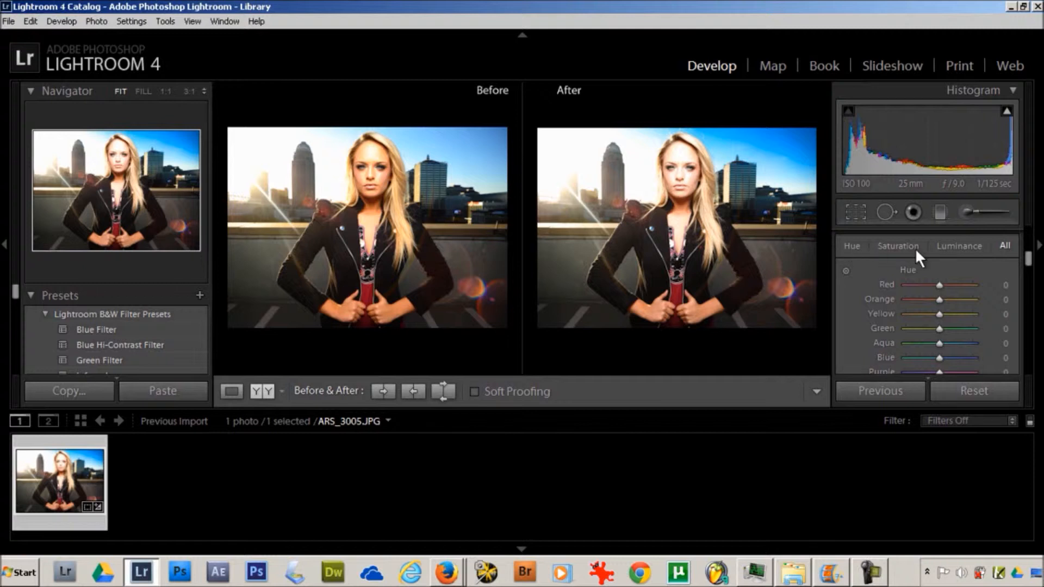
Examine the model's eyes, forehead and hair at 1:1 in the before and after views
{"action": "scroll", "coordinate": [1025, 256], "scroll_direction": "down", "scroll_amount": 10}
{"action": "scroll", "coordinate": [1031, 287], "scroll_direction": "down", "scroll_amount": 10}
{"action": "scroll", "coordinate": [1034, 315], "scroll_direction": "down", "scroll_amount": 6}
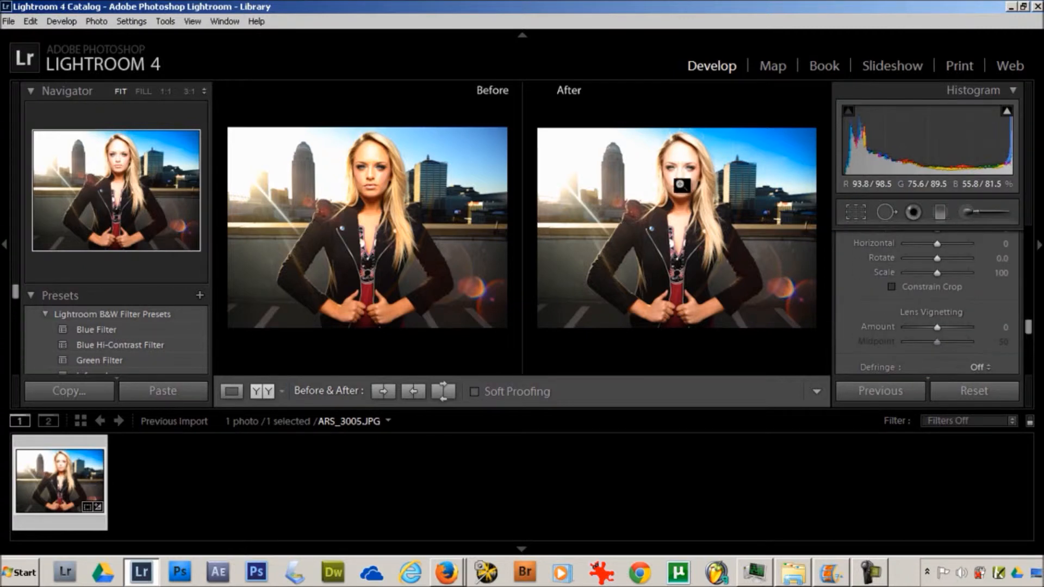
{"action": "left_click", "coordinate": [680, 185]}
{"action": "left_click_drag", "start_coordinate": [745, 96], "coordinate": [693, 312]}
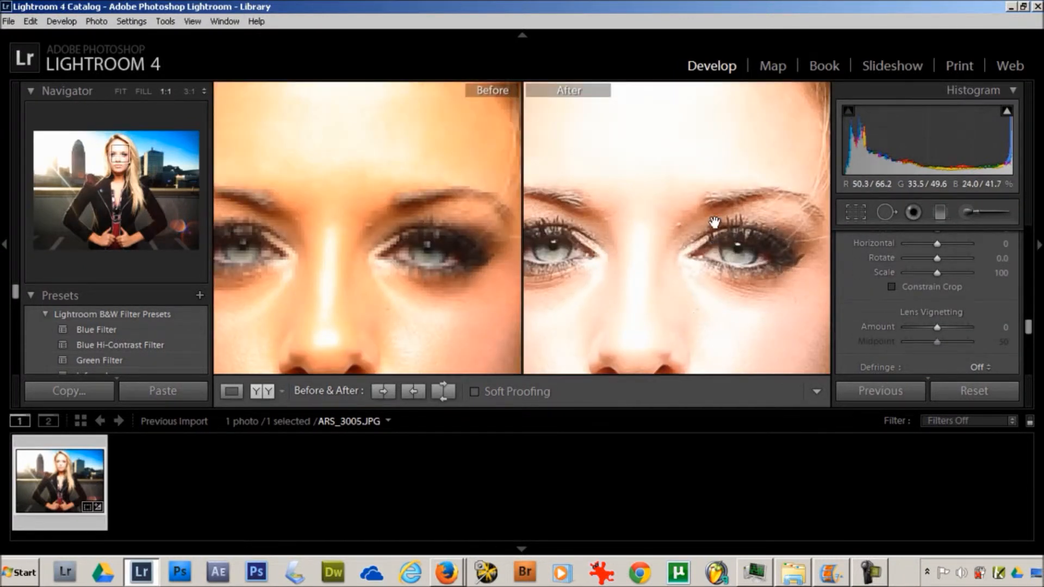
{"action": "left_click", "coordinate": [714, 222]}
{"action": "left_click", "coordinate": [715, 221]}
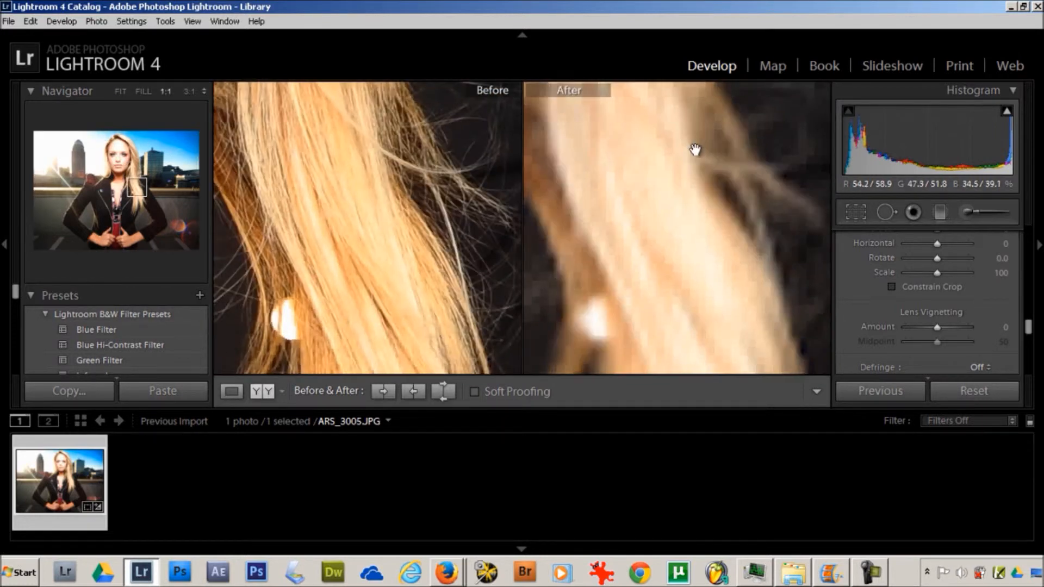
{"action": "left_click_drag", "start_coordinate": [695, 149], "coordinate": [801, 353]}
{"action": "left_click_drag", "start_coordinate": [725, 211], "coordinate": [846, 429]}
{"action": "left_click_drag", "start_coordinate": [717, 307], "coordinate": [764, 414]}
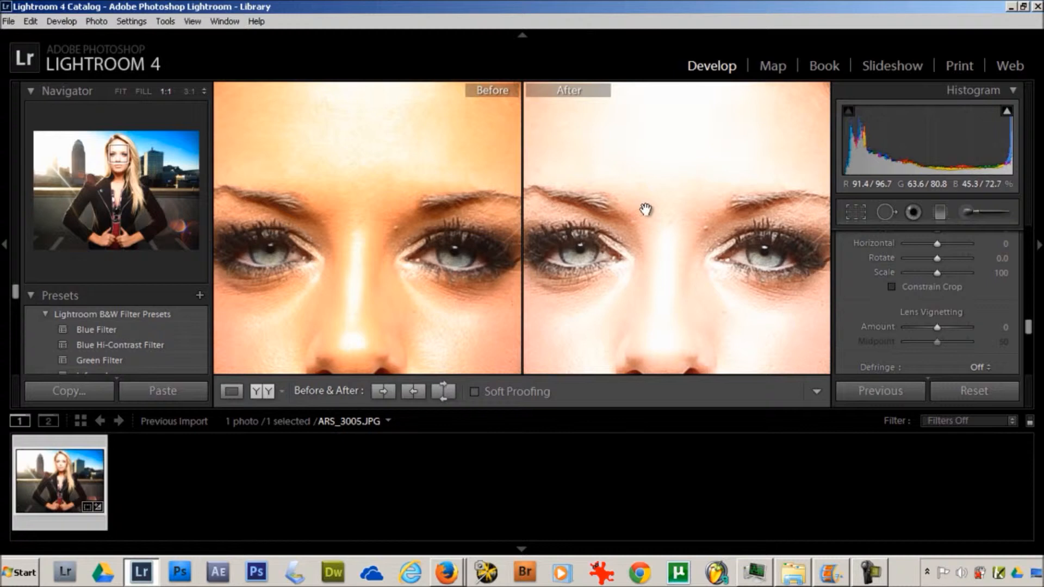
{"action": "left_click", "coordinate": [645, 210]}
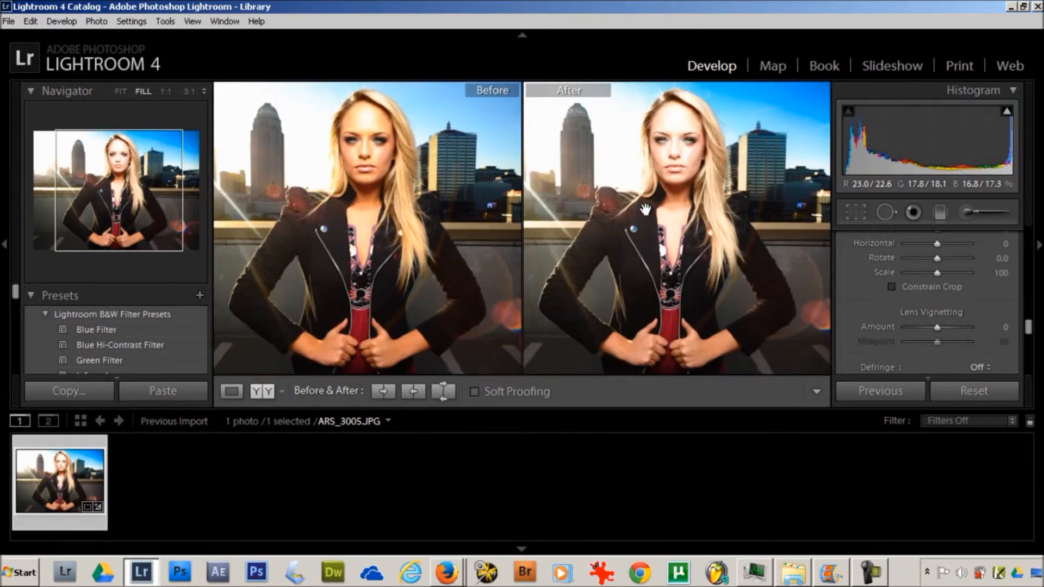
Compare the facial skin at 1:1, then the model and the skyline, between the before and after versions
{"action": "left_click", "coordinate": [646, 210]}
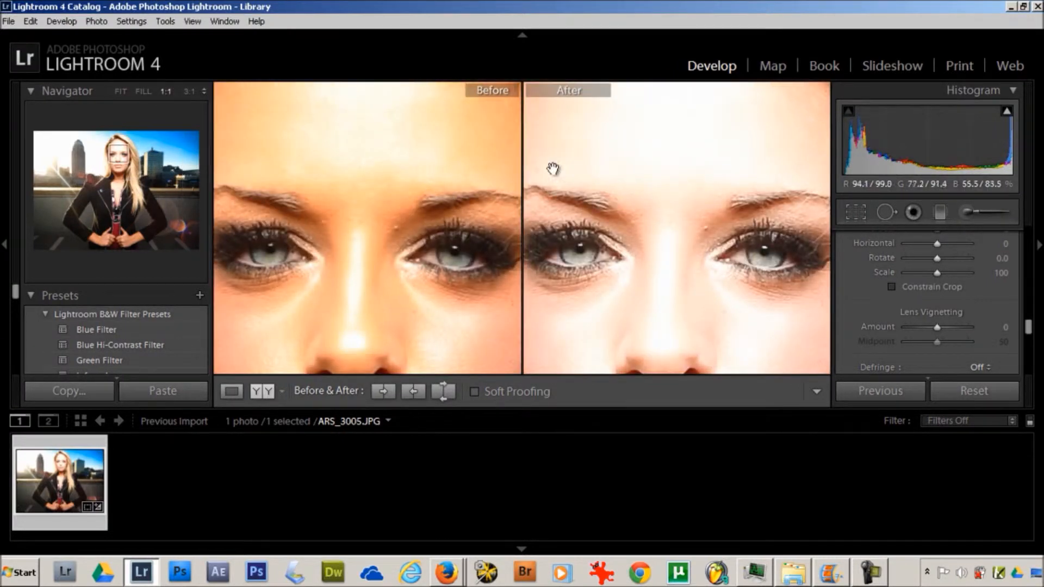
{"action": "left_click_drag", "start_coordinate": [413, 180], "coordinate": [450, 175]}
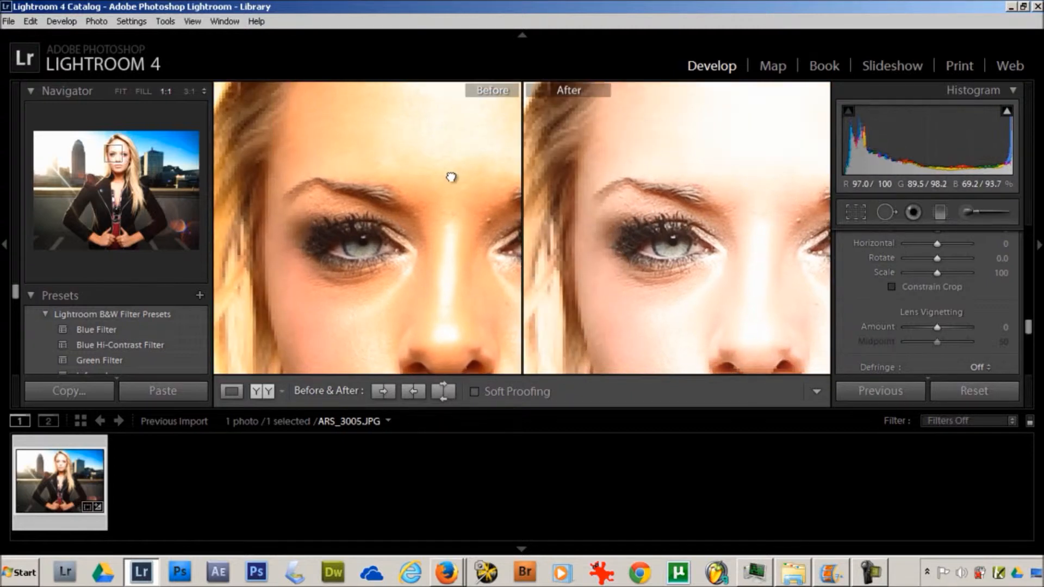
{"action": "left_click_drag", "start_coordinate": [391, 191], "coordinate": [394, 238]}
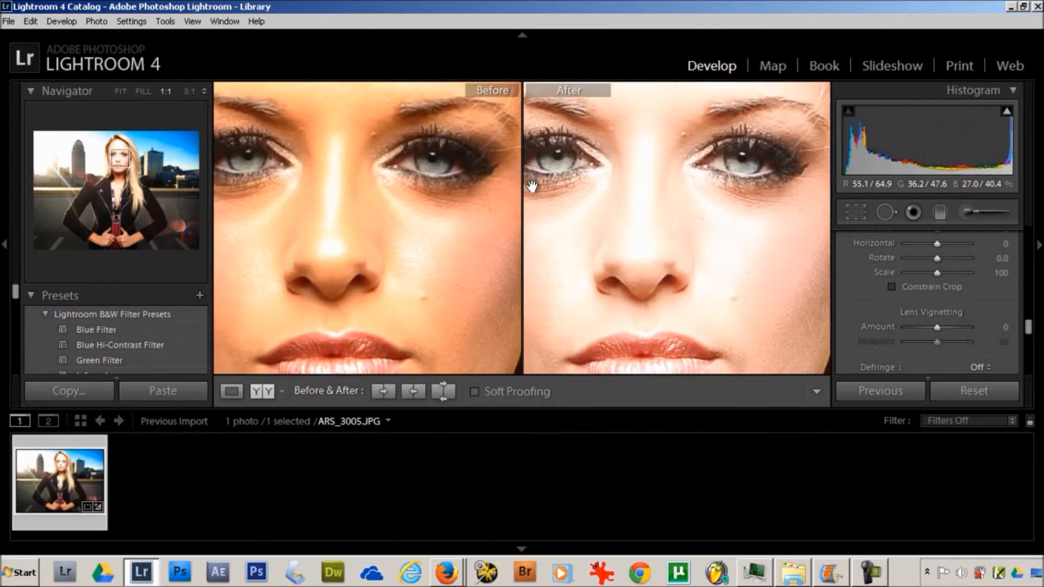
{"action": "left_click", "coordinate": [415, 180]}
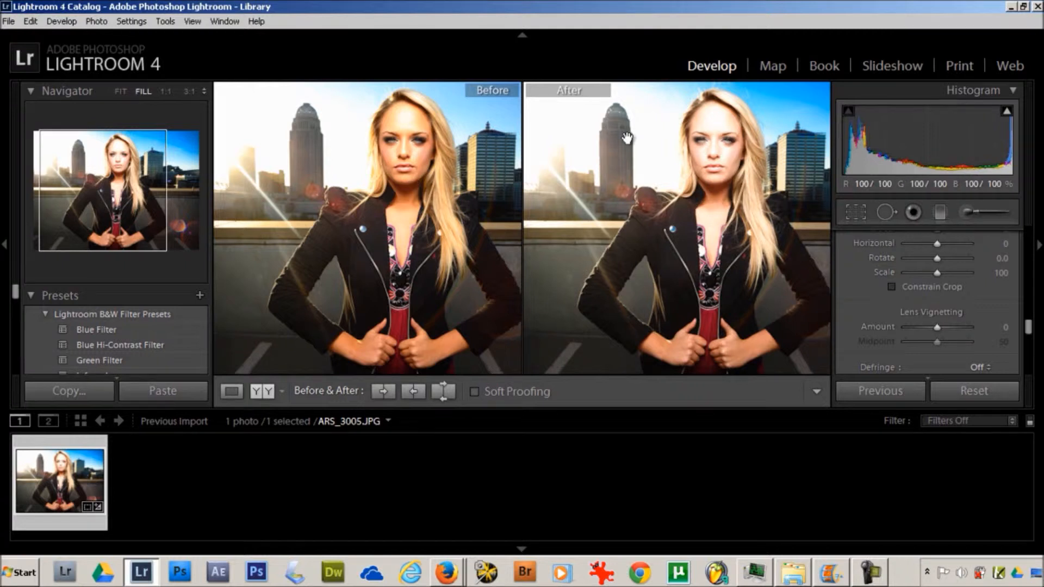
{"action": "left_click_drag", "start_coordinate": [659, 175], "coordinate": [615, 170]}
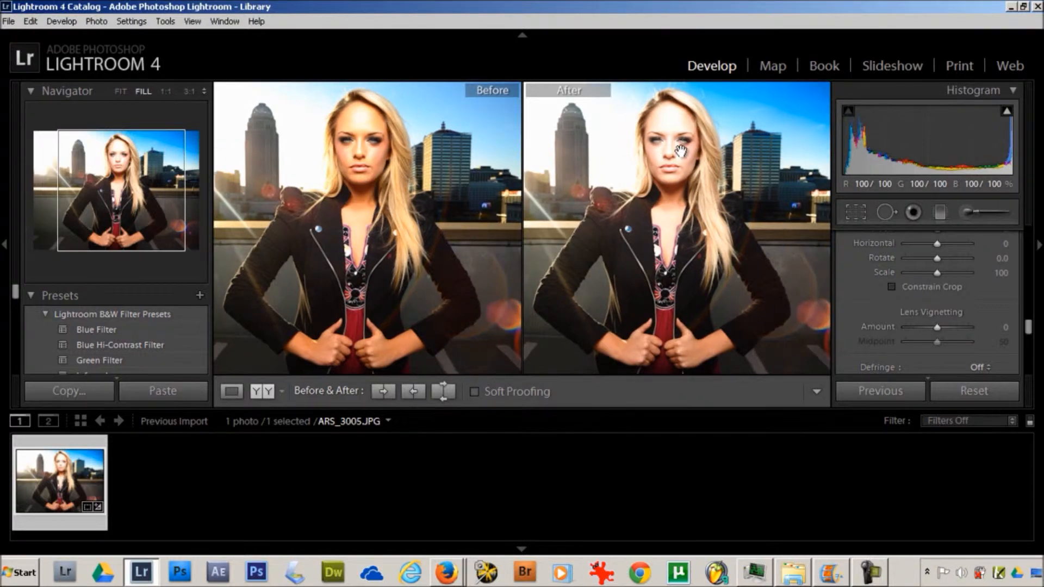
{"action": "left_click_drag", "start_coordinate": [622, 124], "coordinate": [701, 131]}
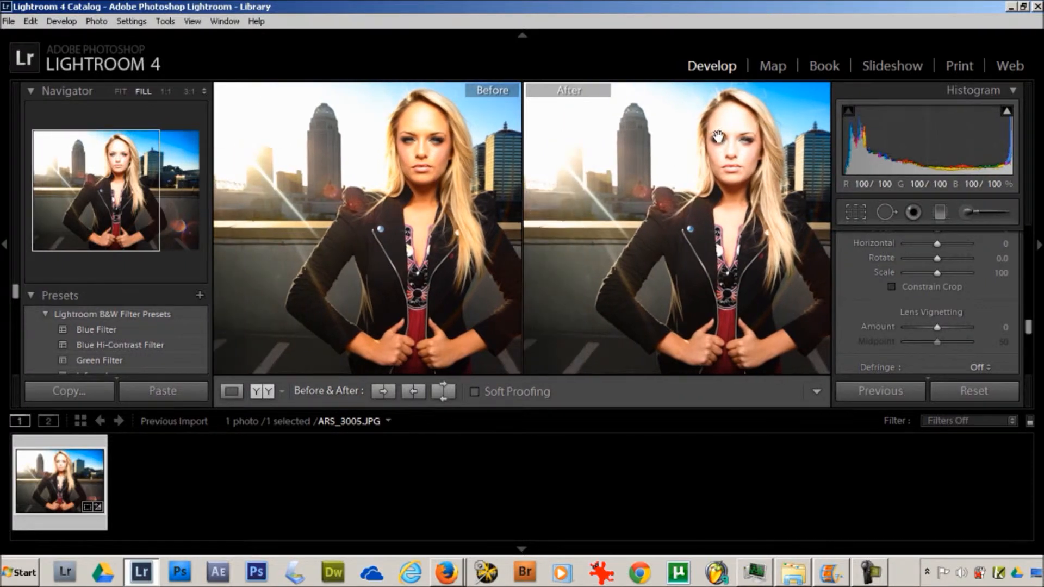
{"action": "left_click", "coordinate": [748, 143]}
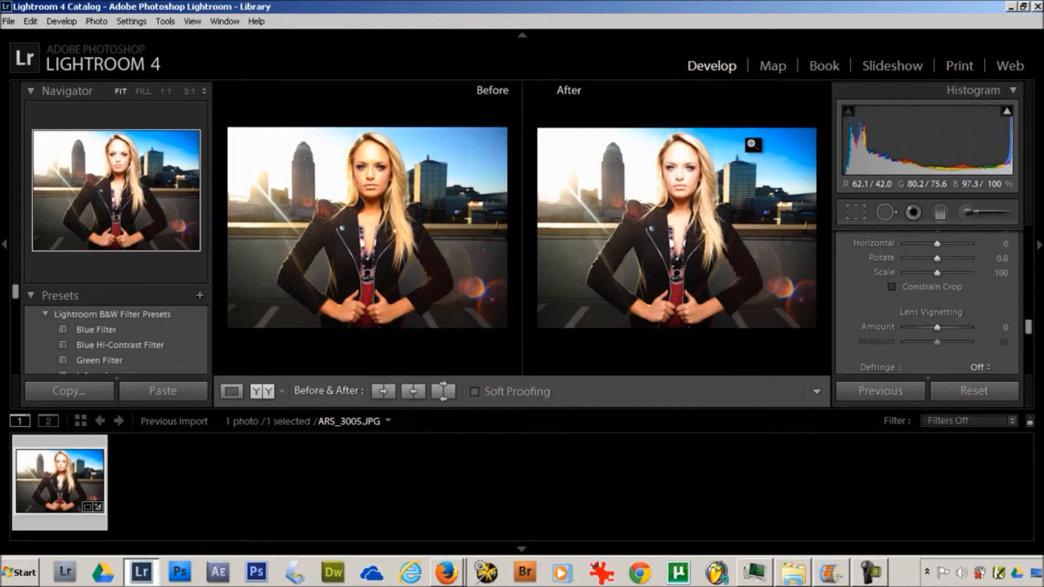
Save the current adjustments as a new develop preset named skylineportrait in the User Presets folder
{"action": "scroll", "coordinate": [841, 311], "scroll_direction": "up", "scroll_amount": 5}
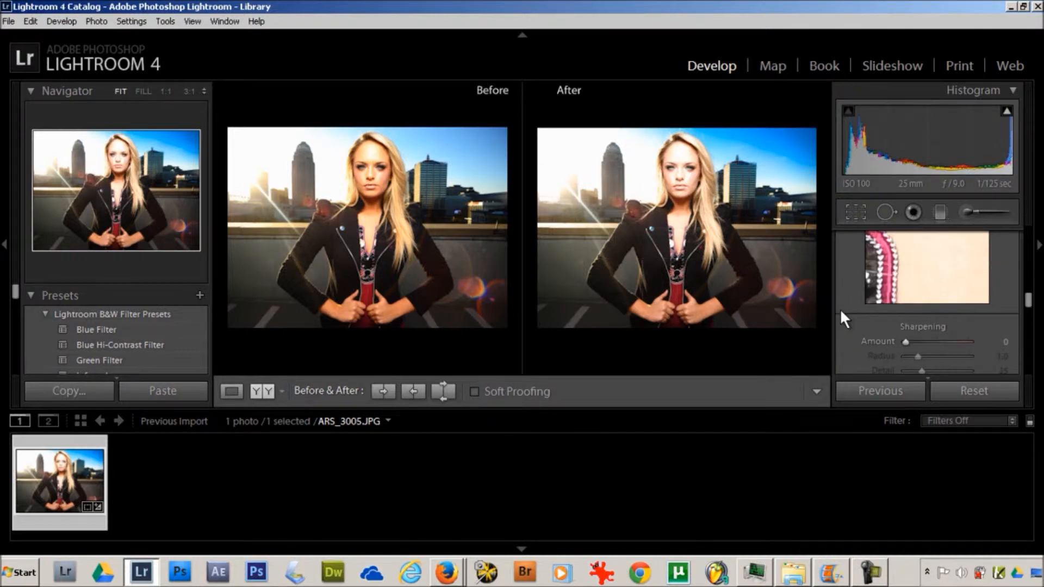
{"action": "scroll", "coordinate": [840, 308], "scroll_direction": "up", "scroll_amount": 2}
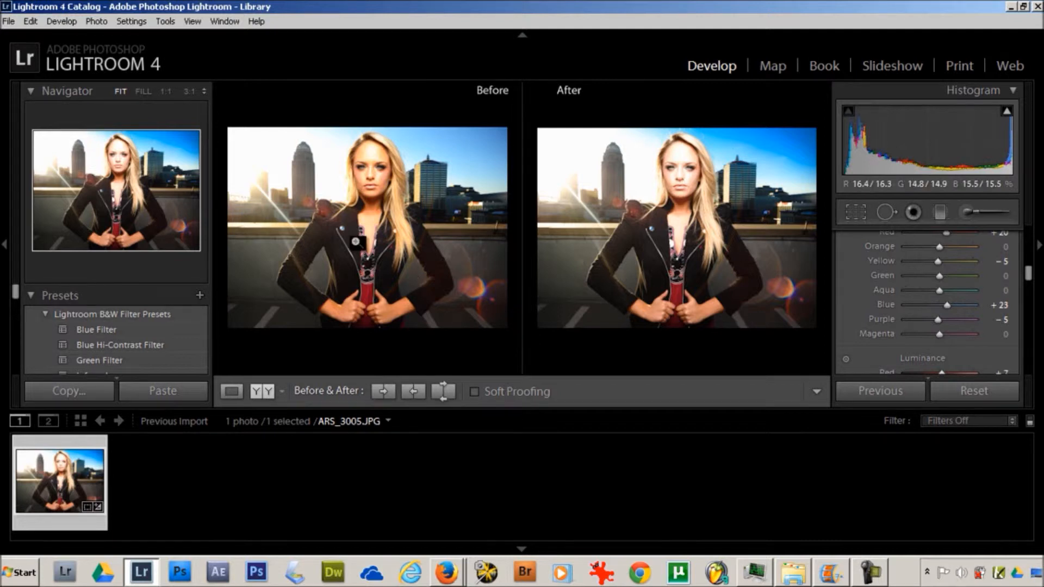
{"action": "scroll", "coordinate": [856, 321], "scroll_direction": "up", "scroll_amount": 5}
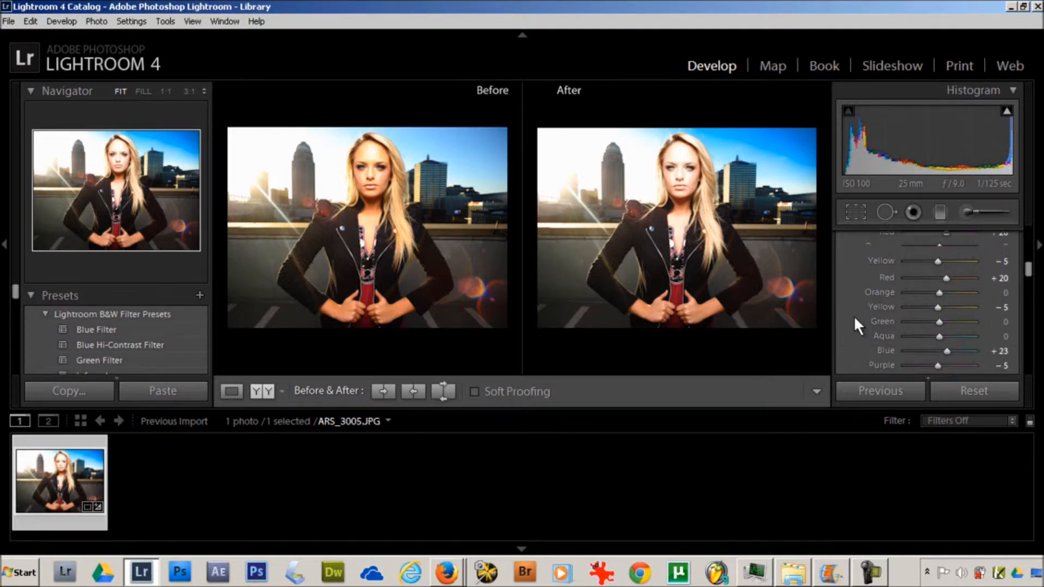
{"action": "left_click", "coordinate": [68, 21]}
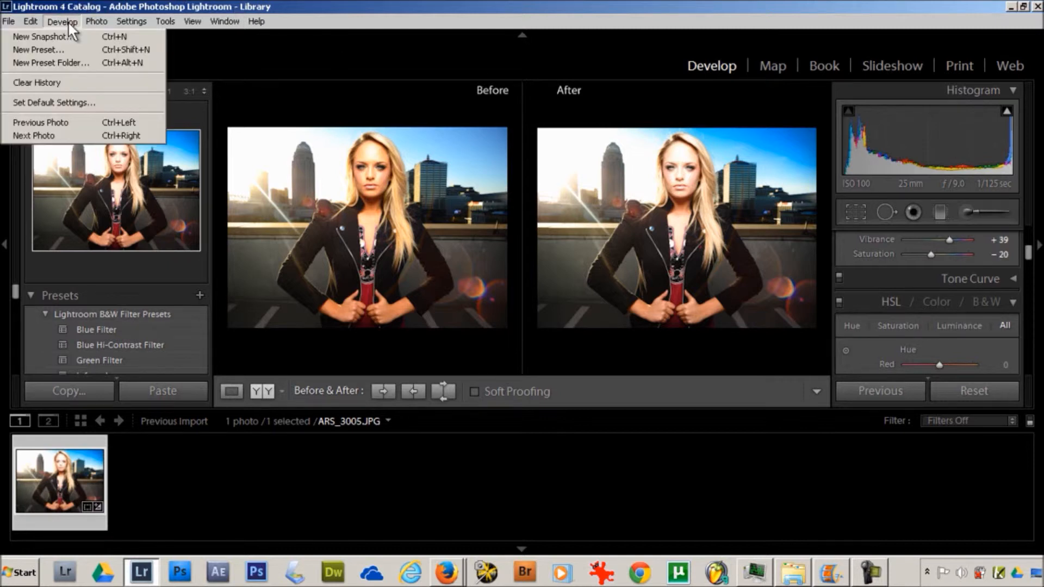
{"action": "left_click", "coordinate": [50, 46]}
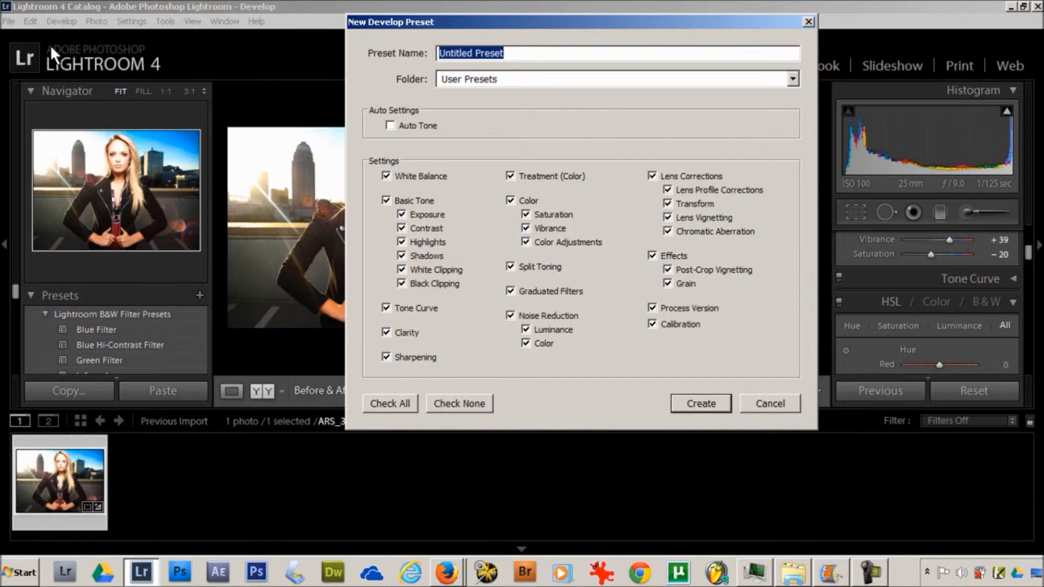
{"action": "type", "text": "s"}
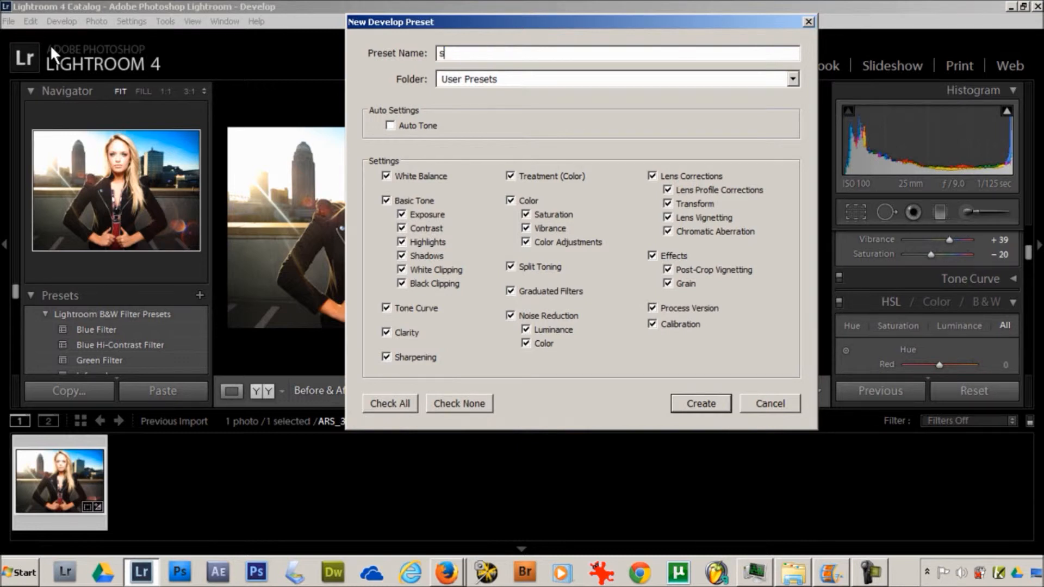
{"action": "type", "text": "kylineportrait"}
{"action": "left_click", "coordinate": [700, 399]}
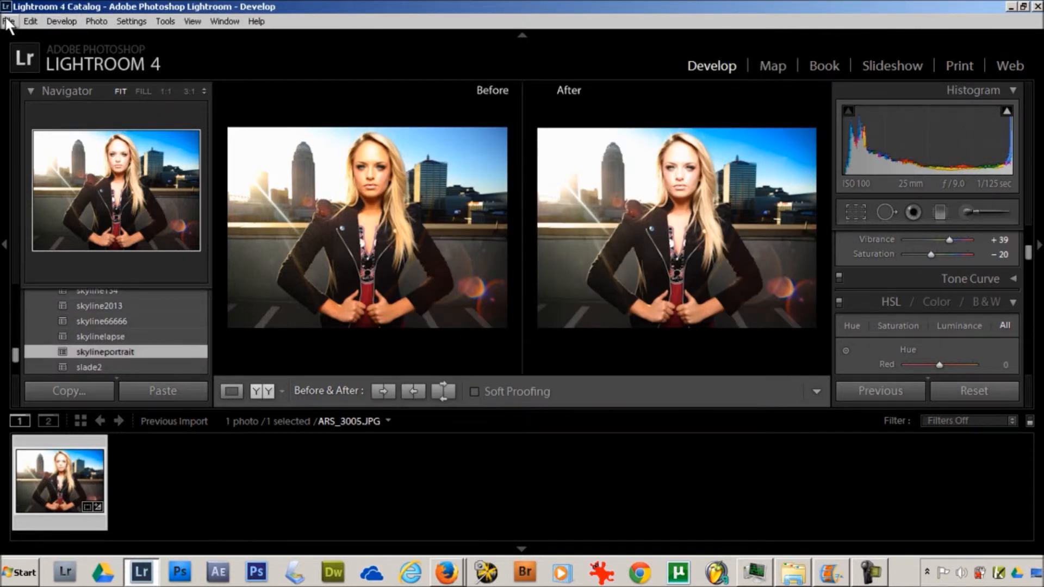
Import six more photos from the same shoot without moving them, including ARS_3001, ARS_3002, ARS_3006, ARS_3009 and ARS_3010
{"action": "right_click", "coordinate": [41, 474]}
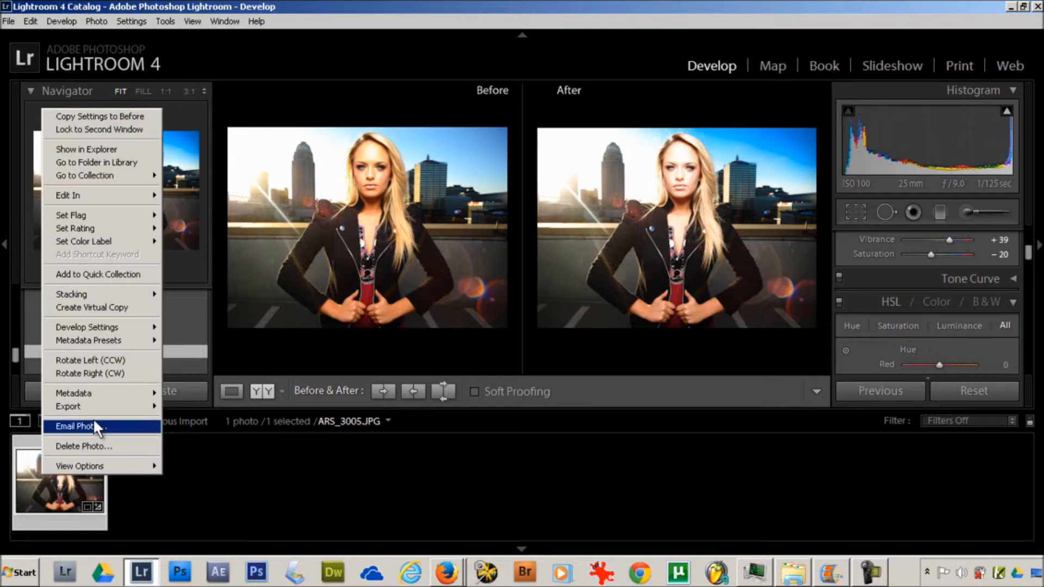
{"action": "mouse_move", "coordinate": [109, 407]}
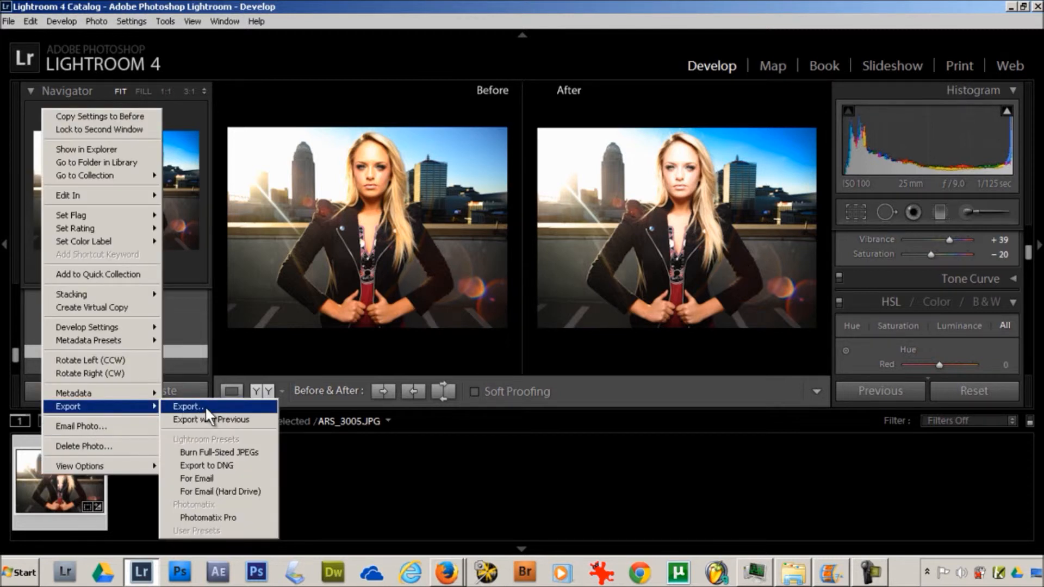
{"action": "left_click", "coordinate": [11, 22]}
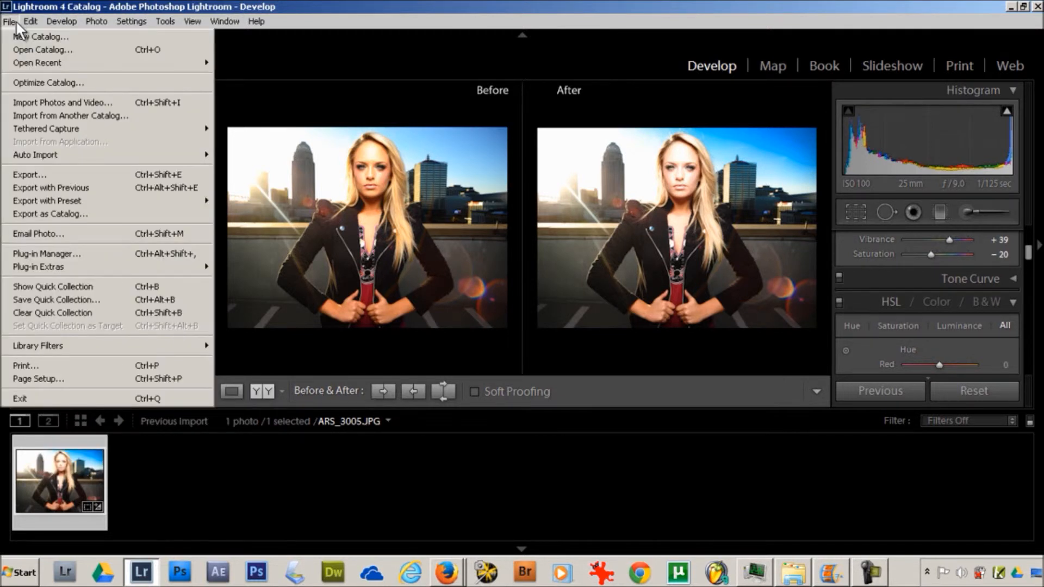
{"action": "left_click", "coordinate": [76, 104]}
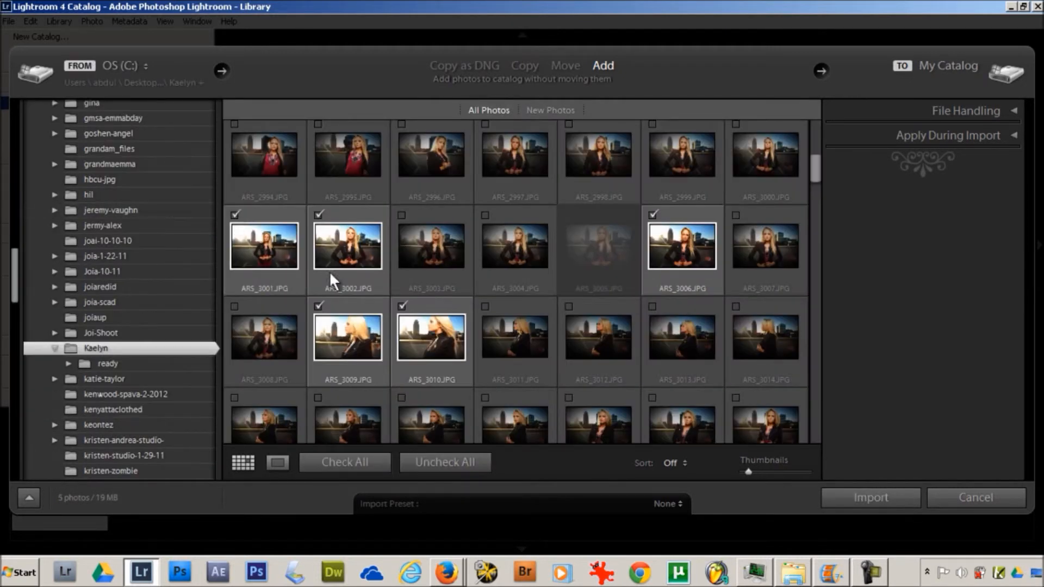
{"action": "left_click", "coordinate": [737, 398]}
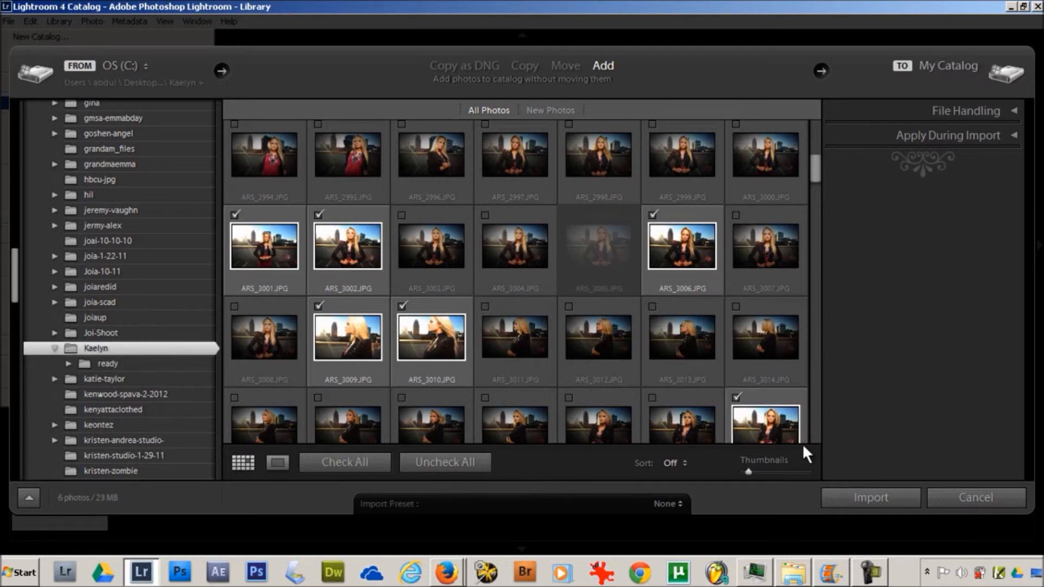
{"action": "left_click", "coordinate": [851, 488]}
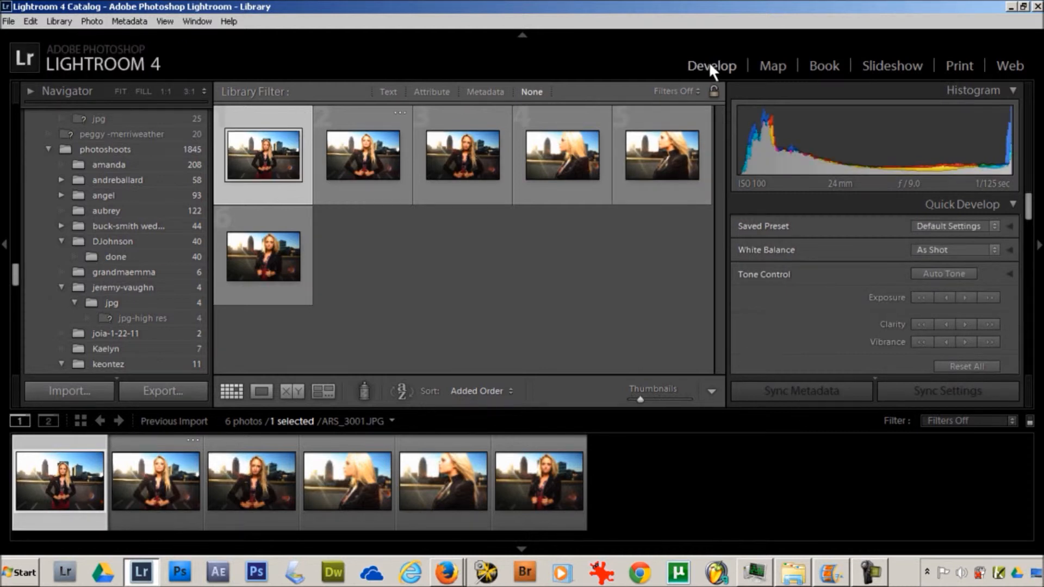
Bring ARS_3006.JPG into the Develop module and check it at 1:1 and at full view
{"action": "left_click", "coordinate": [292, 385]}
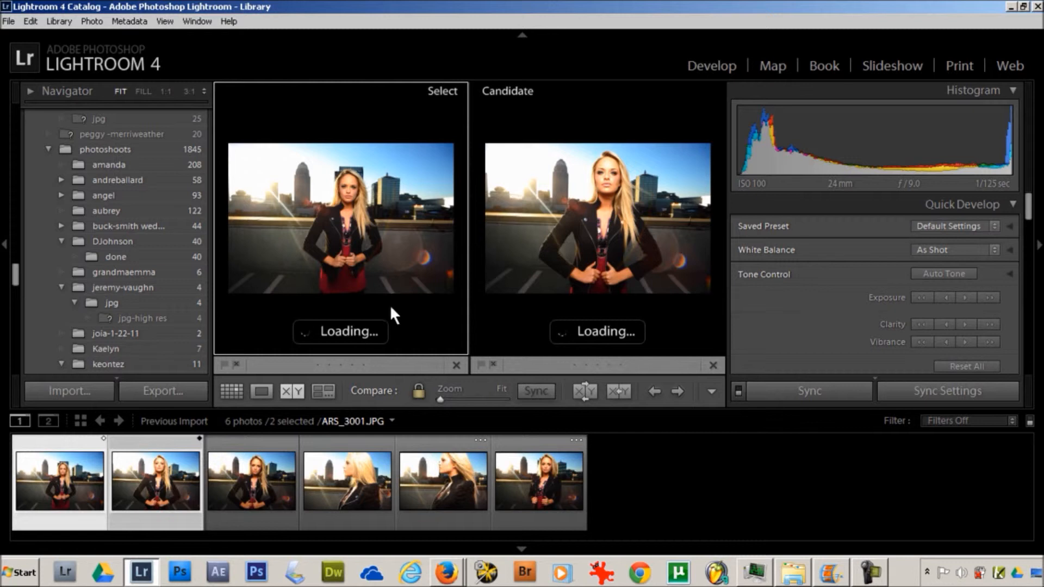
{"action": "left_click", "coordinate": [717, 64]}
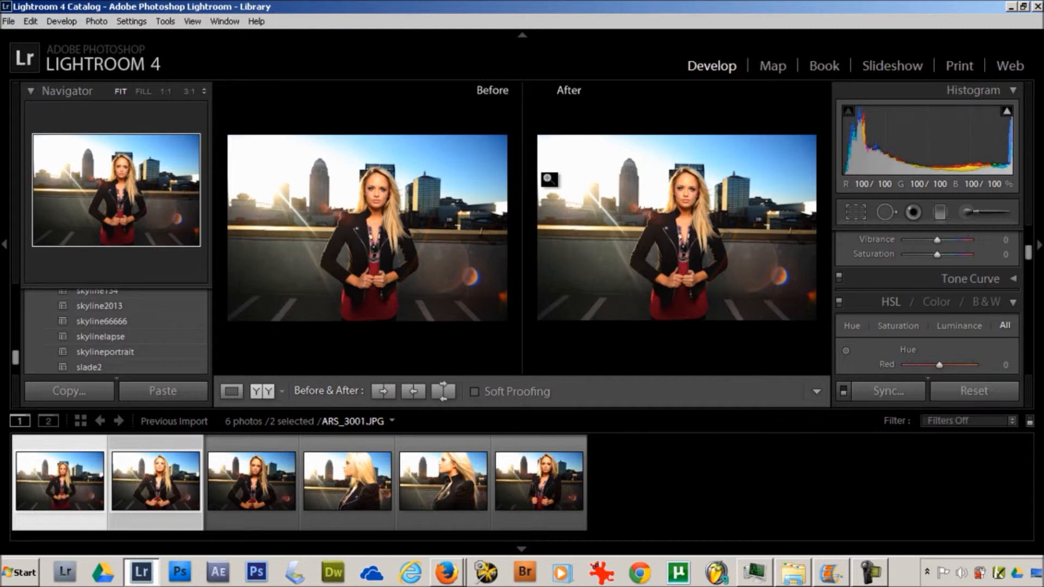
{"action": "left_click", "coordinate": [249, 477]}
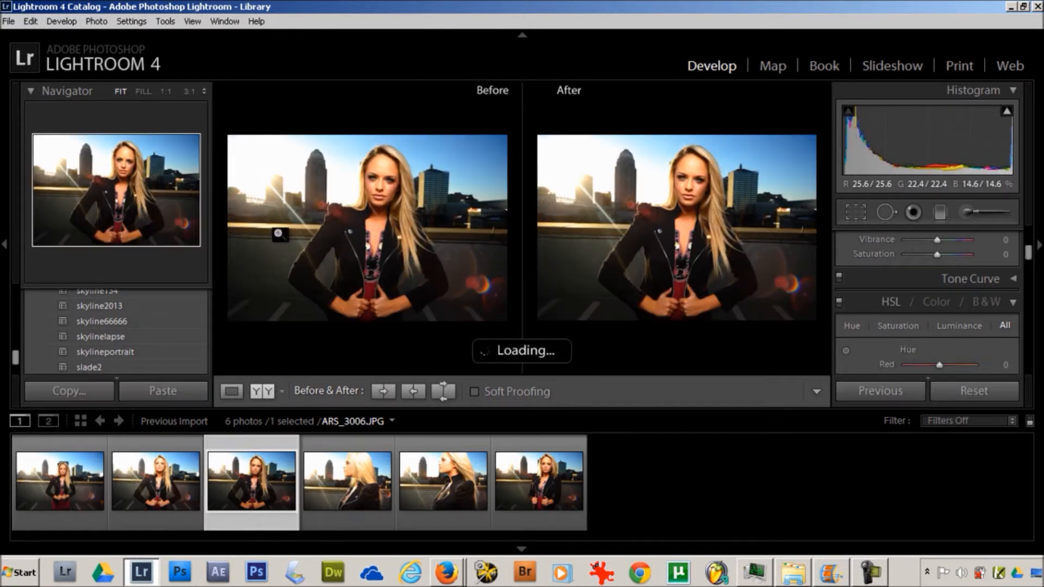
{"action": "left_click", "coordinate": [350, 195]}
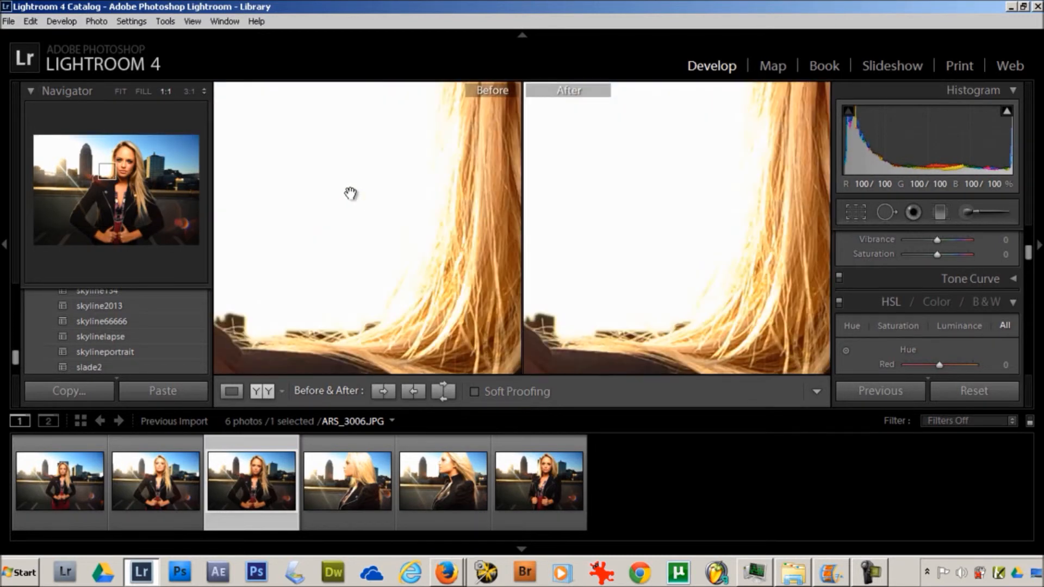
{"action": "left_click", "coordinate": [383, 169]}
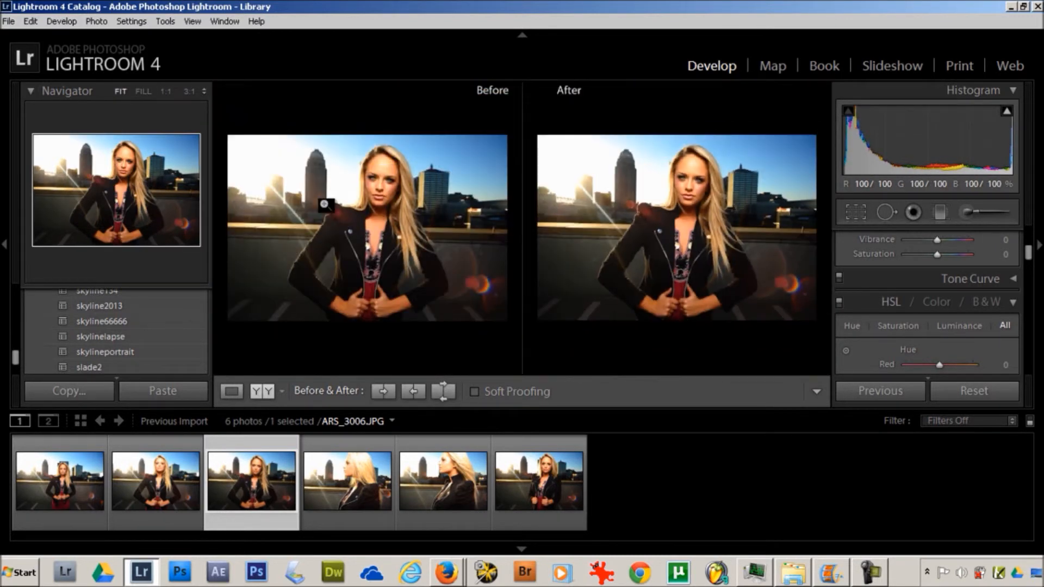
Apply the skylineportrait preset to ARS_3006.JPG and compare the facial skin before and after at 1:1
{"action": "left_click", "coordinate": [104, 352]}
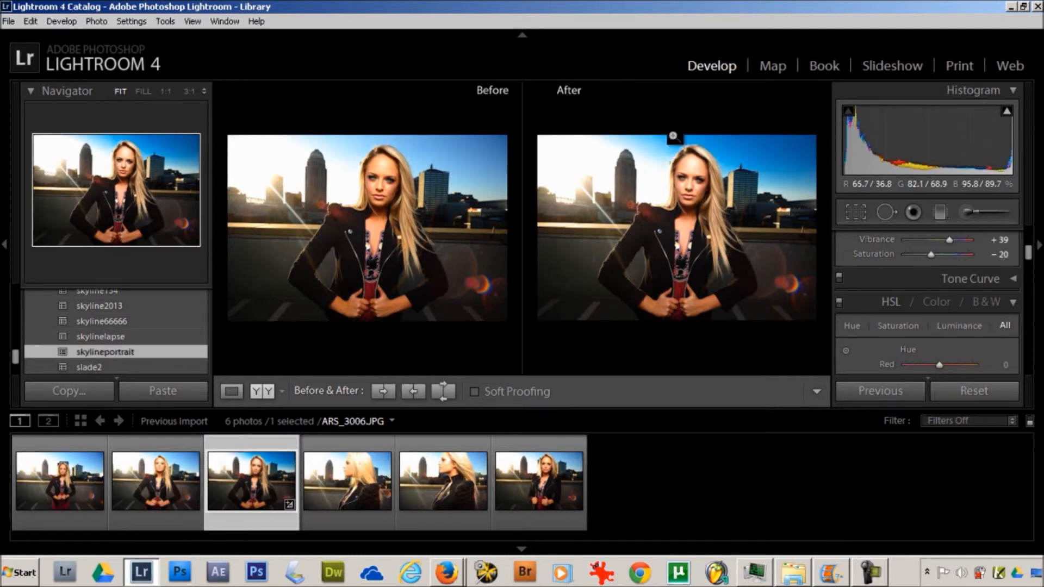
{"action": "left_click", "coordinate": [681, 195]}
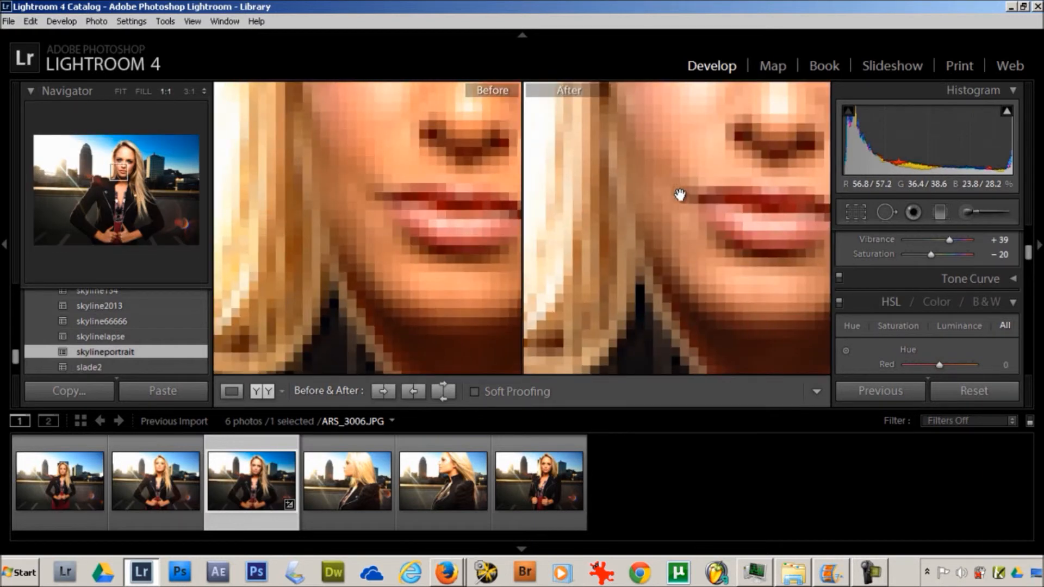
{"action": "left_click_drag", "start_coordinate": [727, 154], "coordinate": [654, 364]}
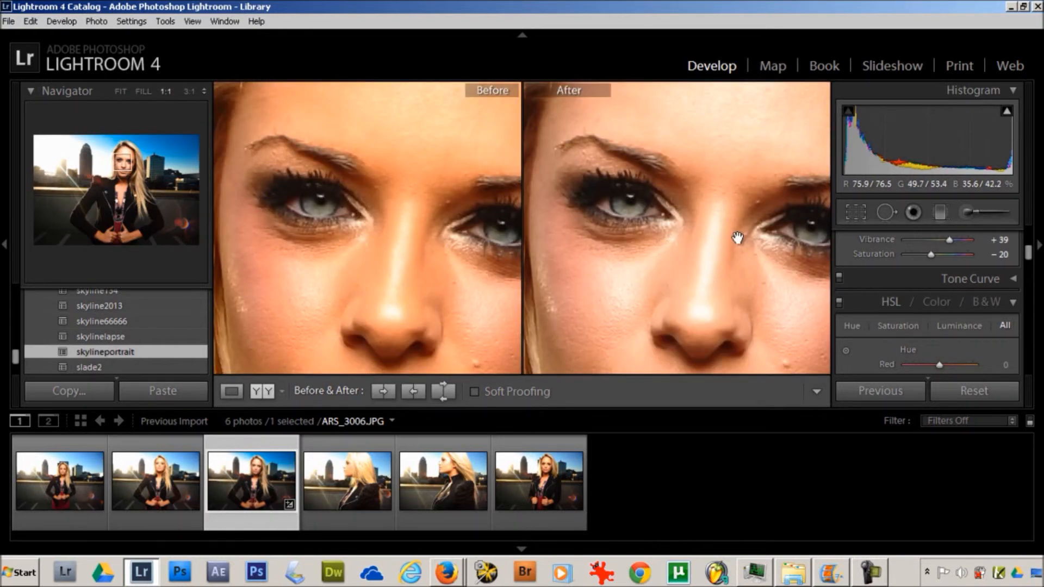
{"action": "left_click_drag", "start_coordinate": [737, 238], "coordinate": [700, 158]}
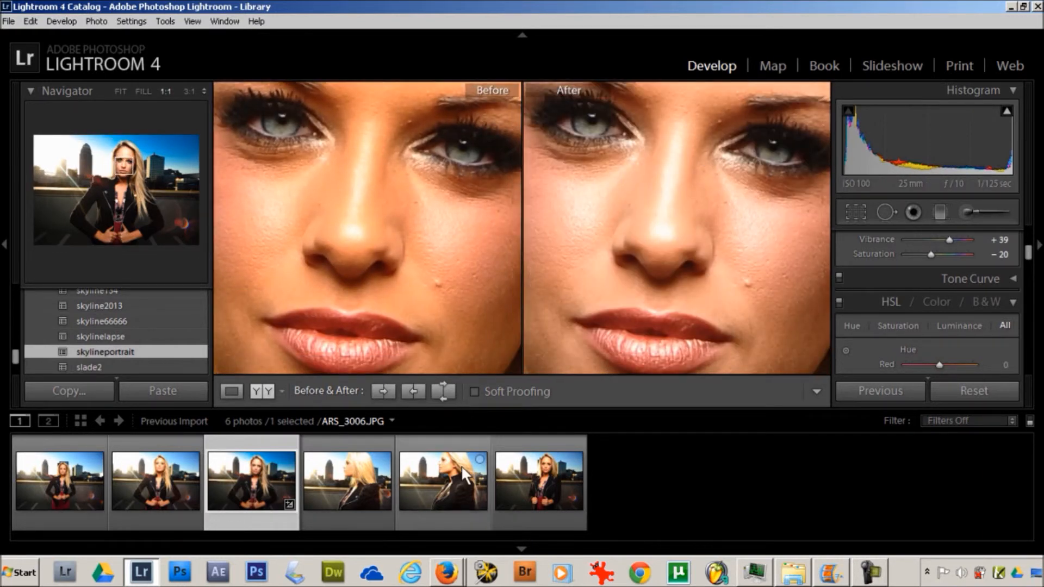
Apply the skylineportrait preset to ARS_3001.JPG, then compare before and after at 1:1 and at full view
{"action": "left_click", "coordinate": [45, 477]}
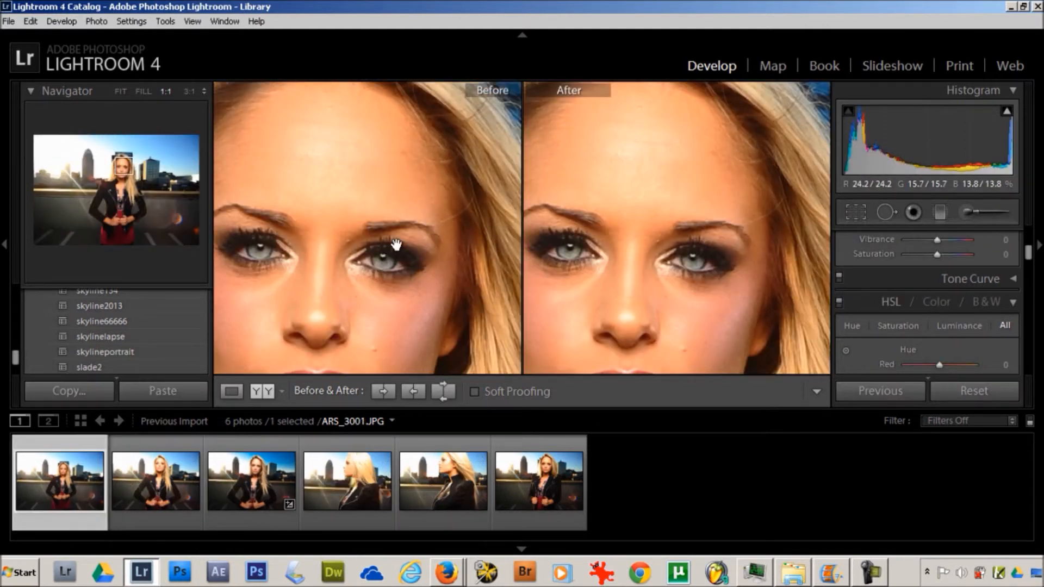
{"action": "left_click", "coordinate": [126, 351]}
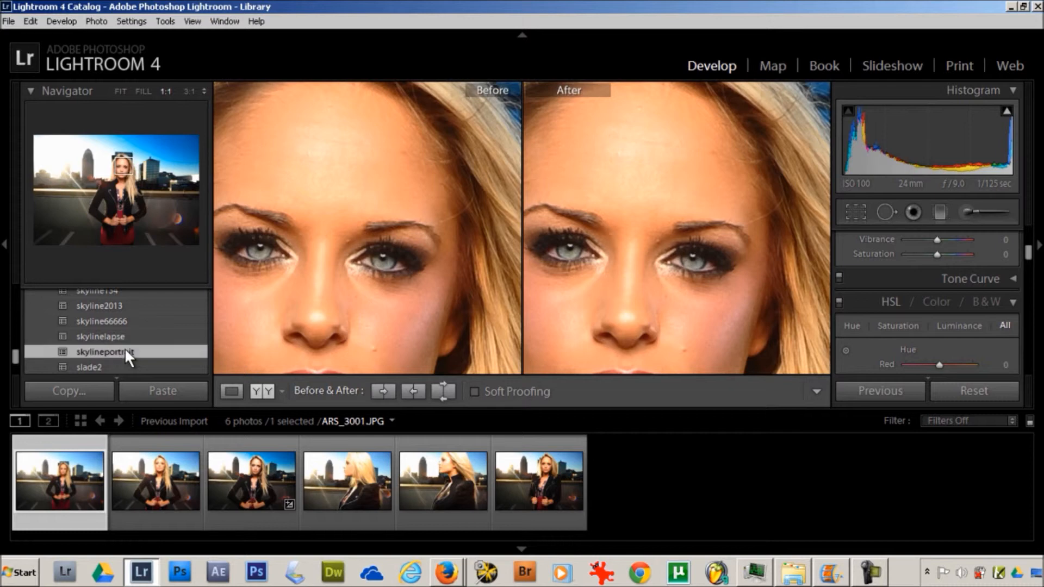
{"action": "left_click_drag", "start_coordinate": [559, 202], "coordinate": [591, 143]}
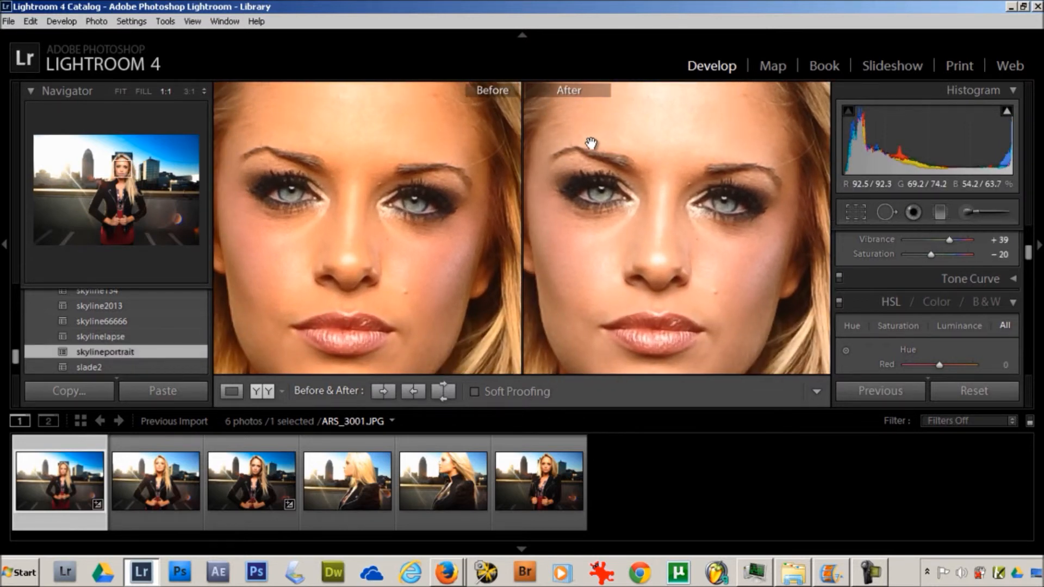
{"action": "left_click", "coordinate": [591, 143]}
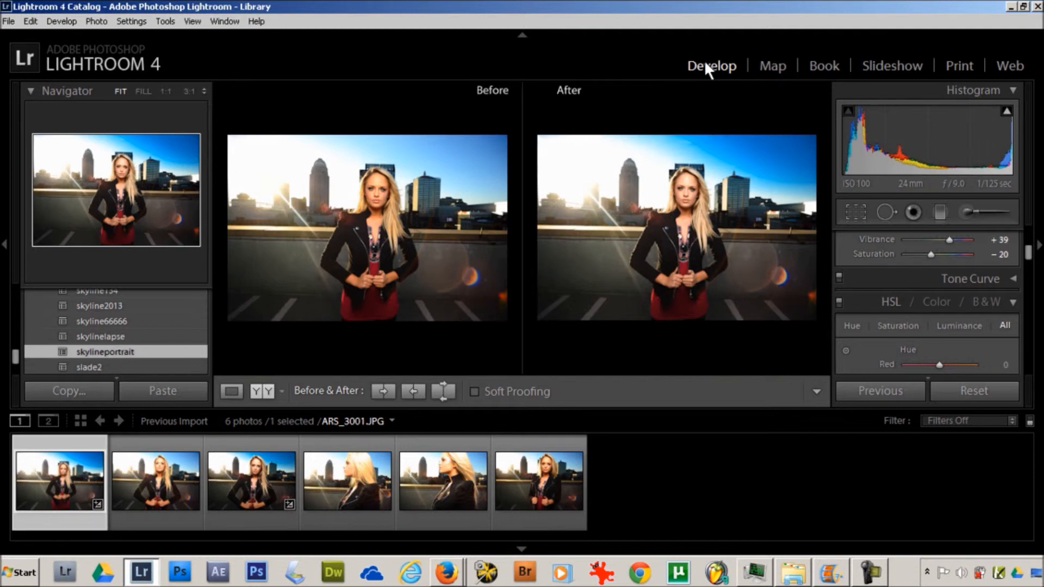
Show the imported photos in the Library grid and select all six
{"action": "left_click", "coordinate": [225, 20]}
{"action": "left_click", "coordinate": [92, 168]}
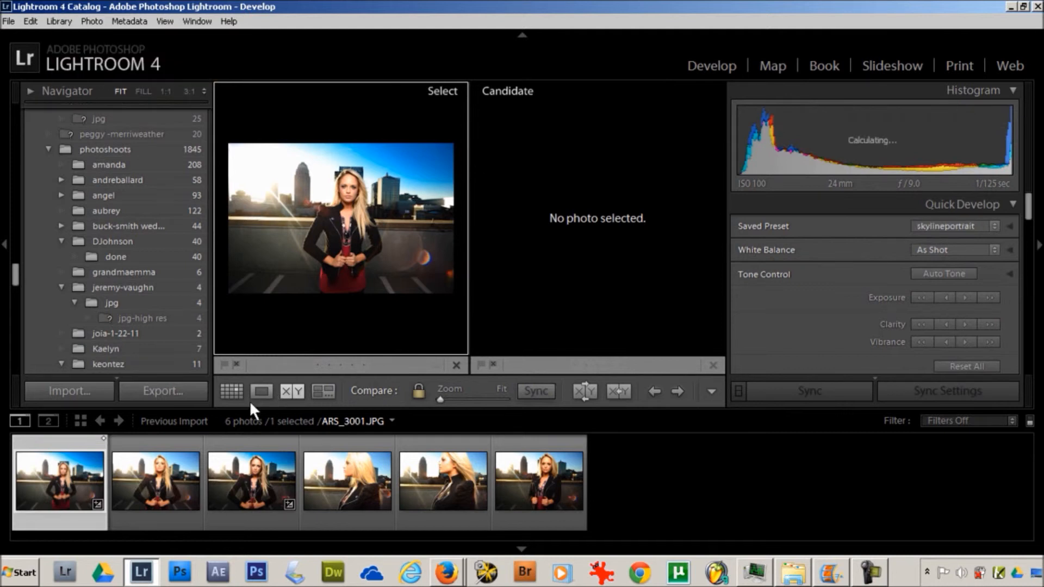
{"action": "left_click", "coordinate": [232, 391]}
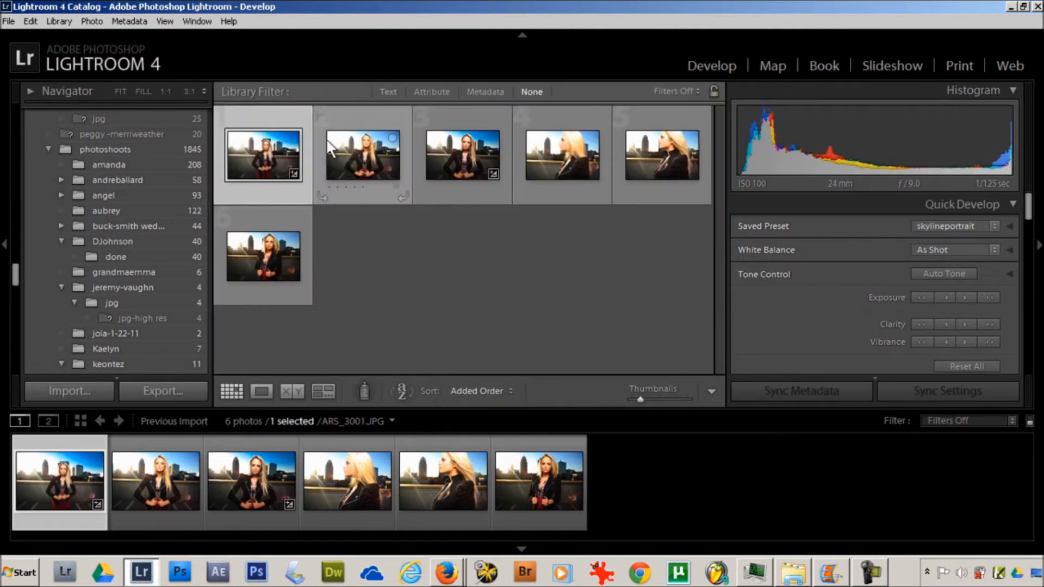
{"action": "key", "text": "ctrl+a"}
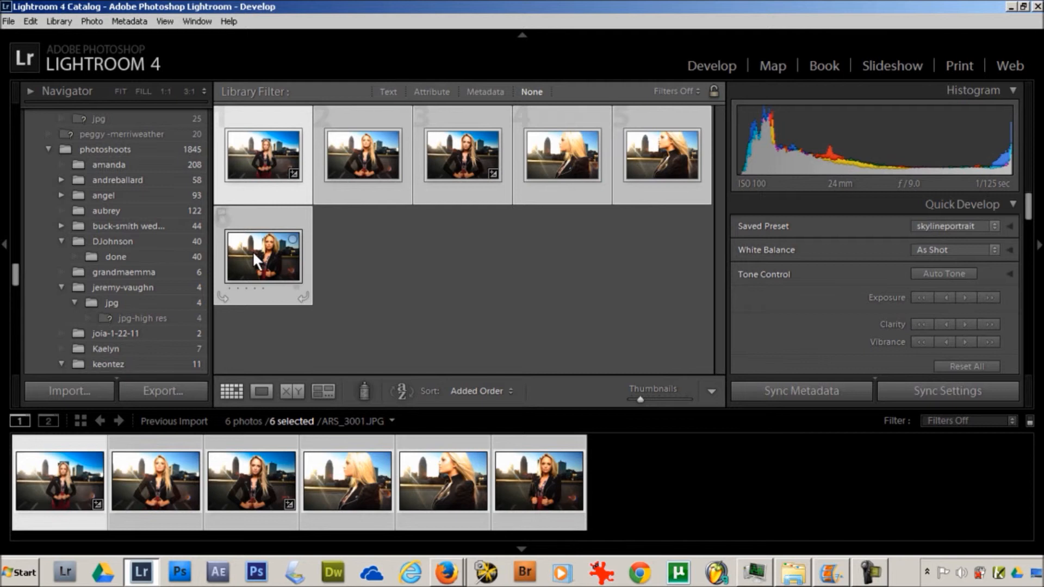
Activate the Painter tool for painting Settings and browse the User Presets among its available presets
{"action": "left_click", "coordinate": [363, 386]}
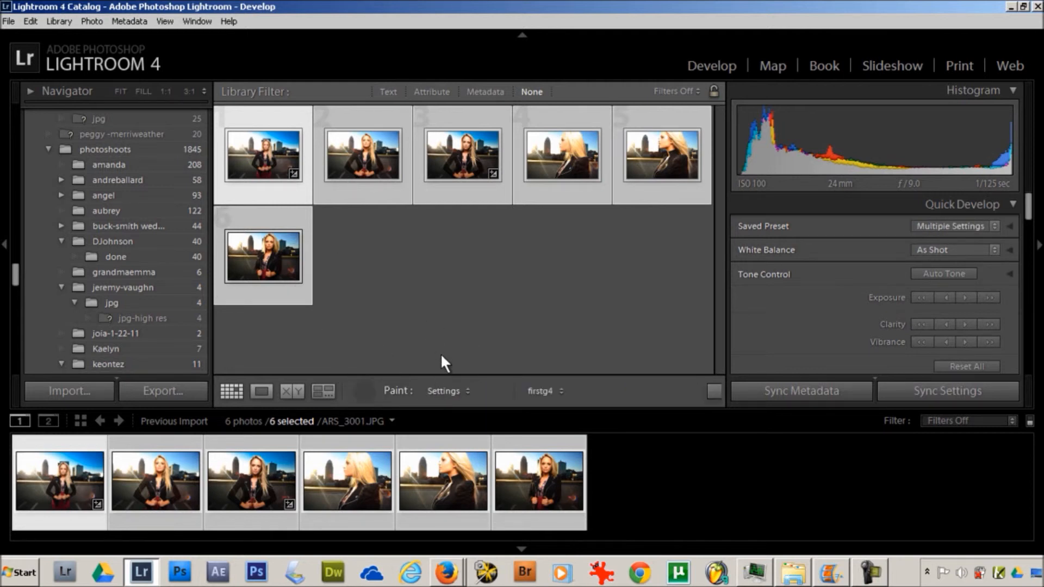
{"action": "left_click", "coordinate": [444, 388]}
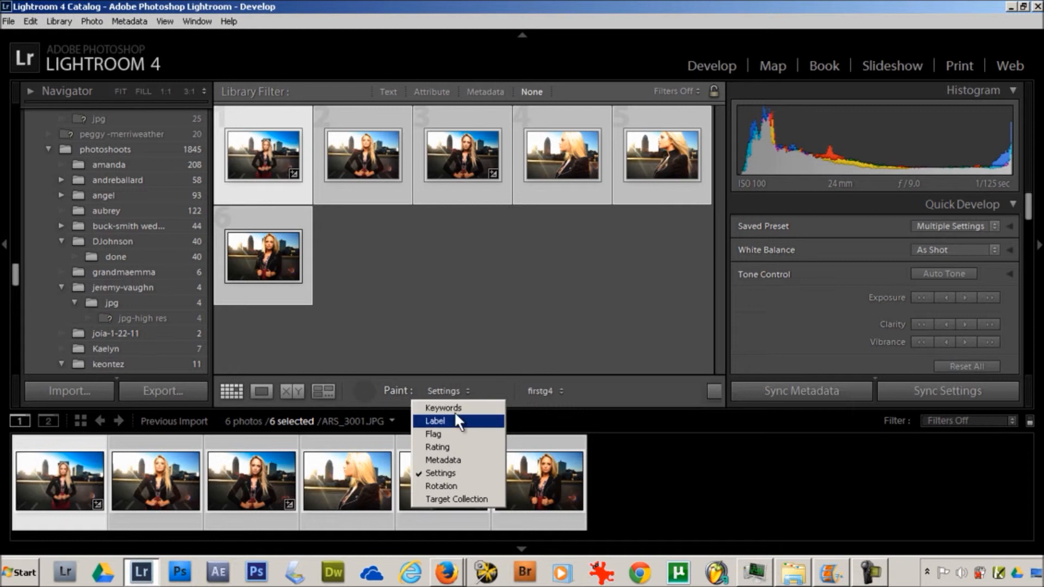
{"action": "left_click", "coordinate": [549, 393]}
{"action": "left_click", "coordinate": [549, 393]}
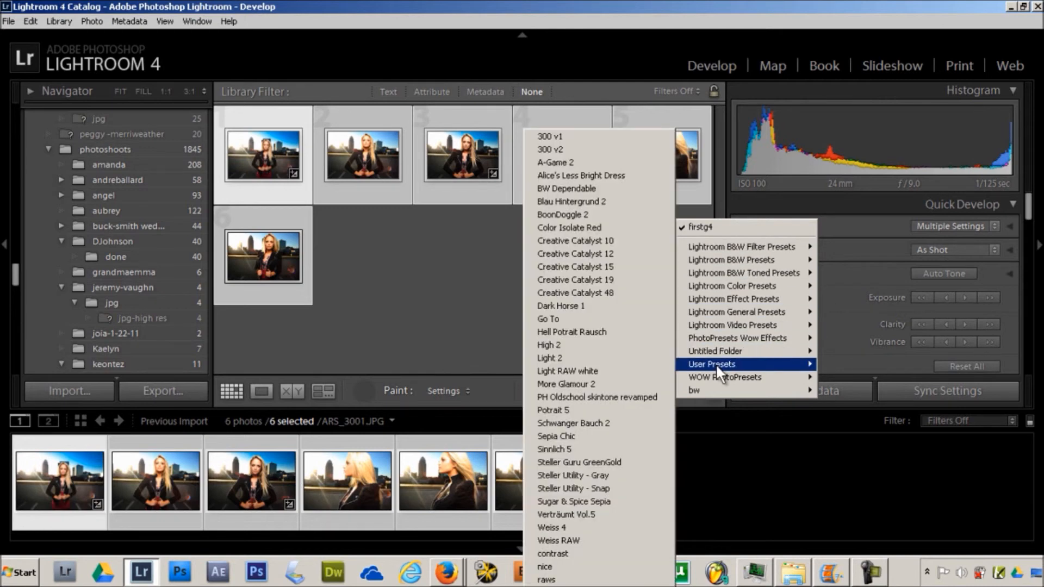
{"action": "mouse_move", "coordinate": [716, 363]}
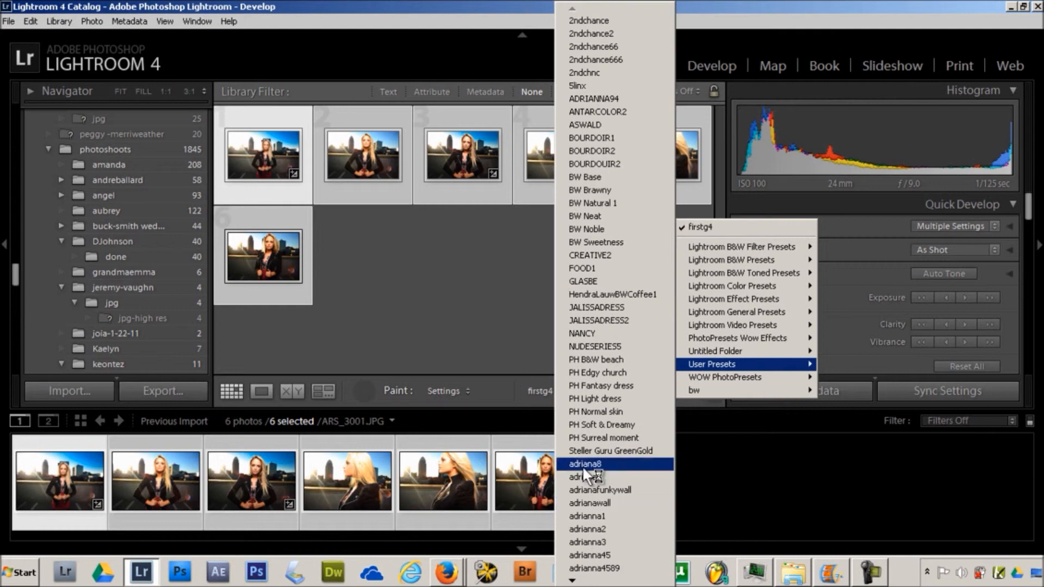
{"action": "mouse_move", "coordinate": [573, 580]}
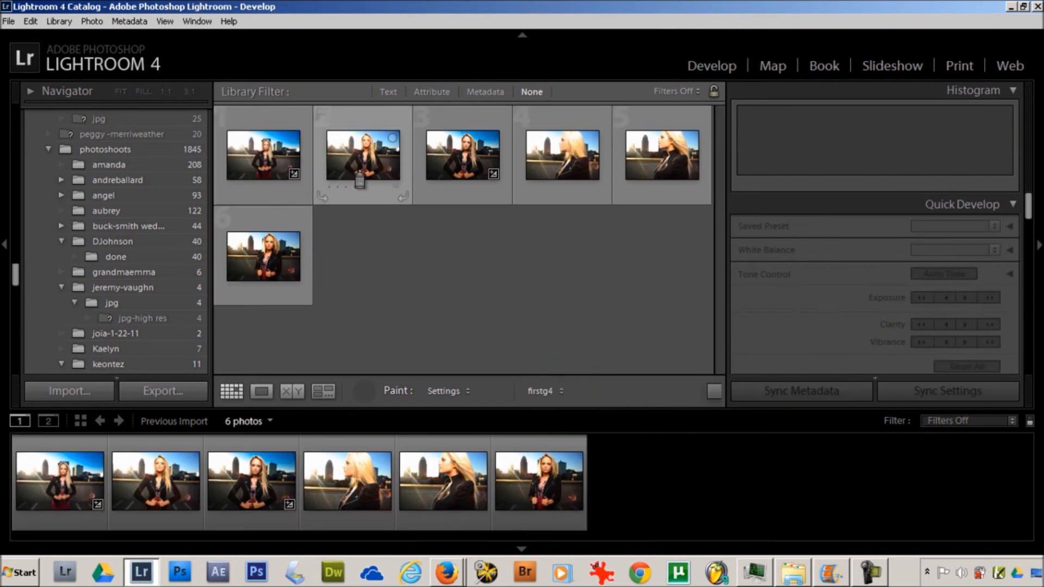
Paint the firstg4 preset onto all six photos in the grid with the Painter tool
{"action": "left_click", "coordinate": [270, 148]}
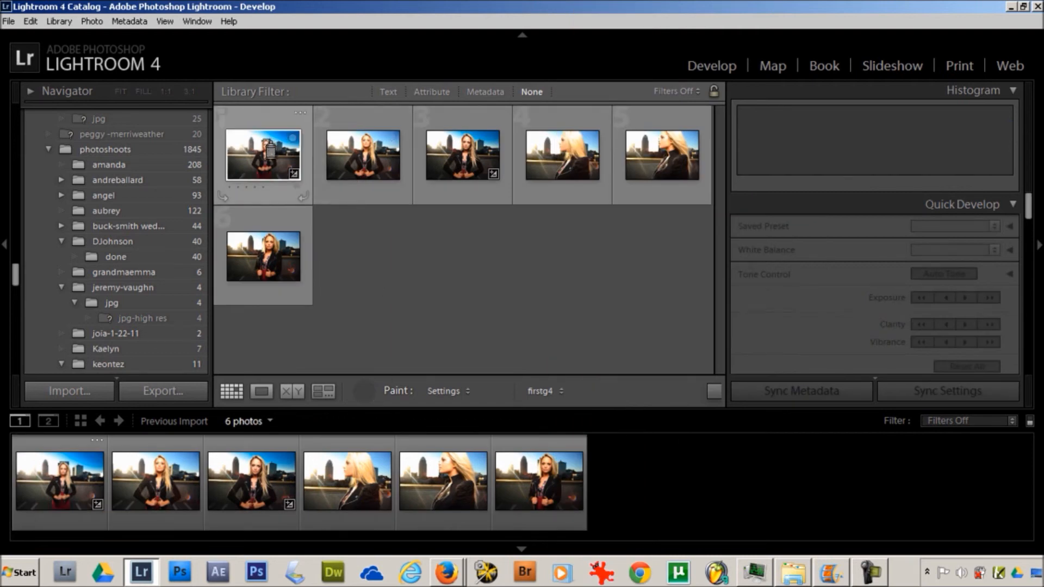
{"action": "left_click", "coordinate": [363, 157]}
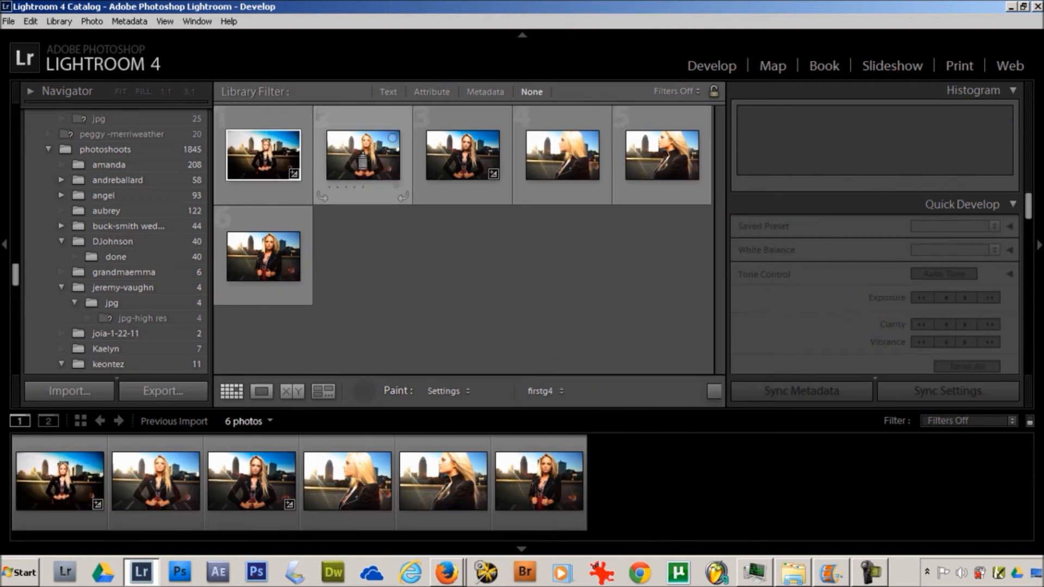
{"action": "left_click", "coordinate": [563, 155]}
{"action": "left_click", "coordinate": [662, 155]}
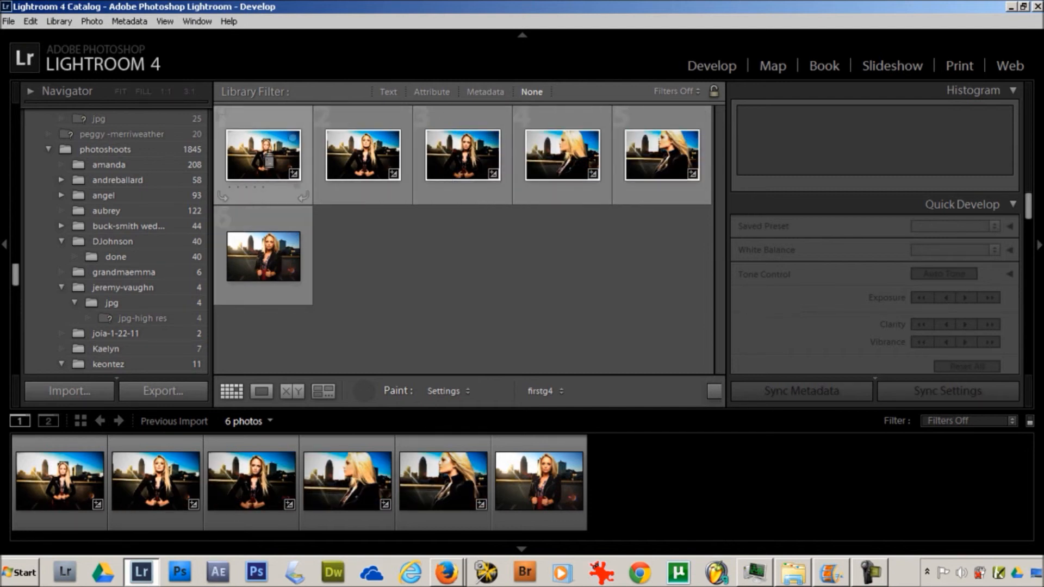
{"action": "left_click", "coordinate": [263, 264]}
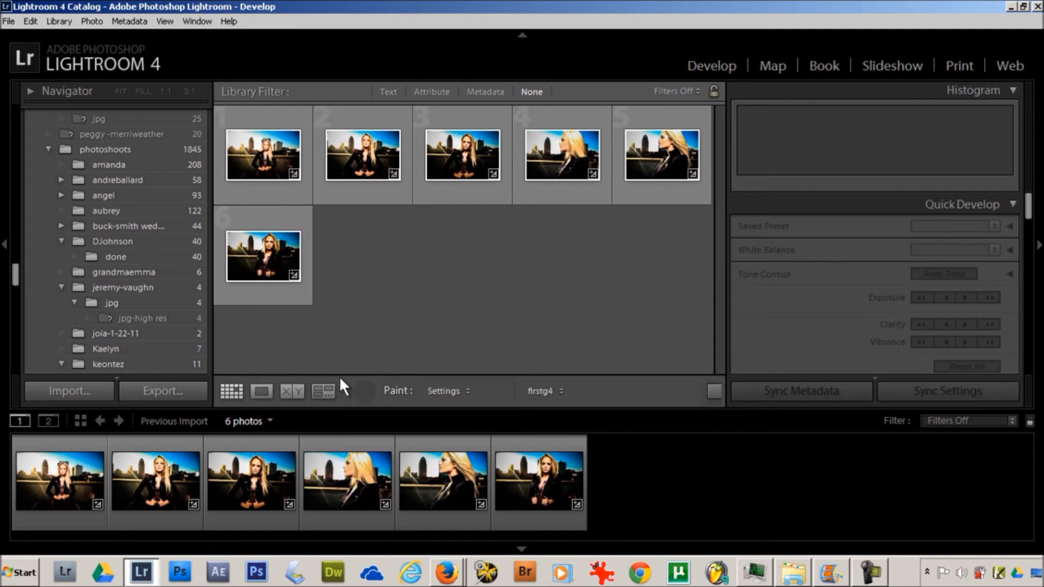
{"action": "left_click", "coordinate": [442, 391]}
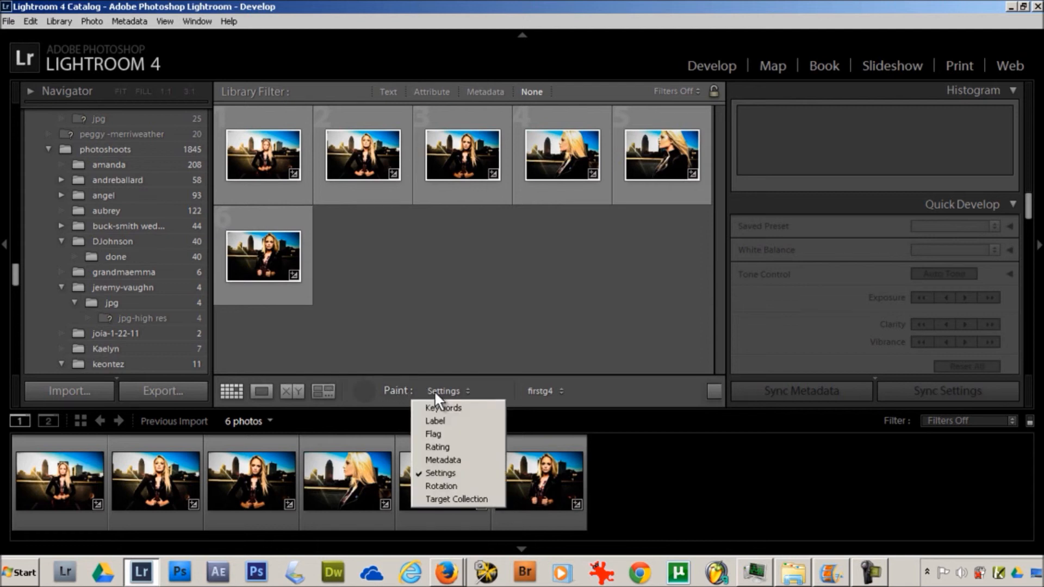
{"action": "left_click", "coordinate": [433, 334]}
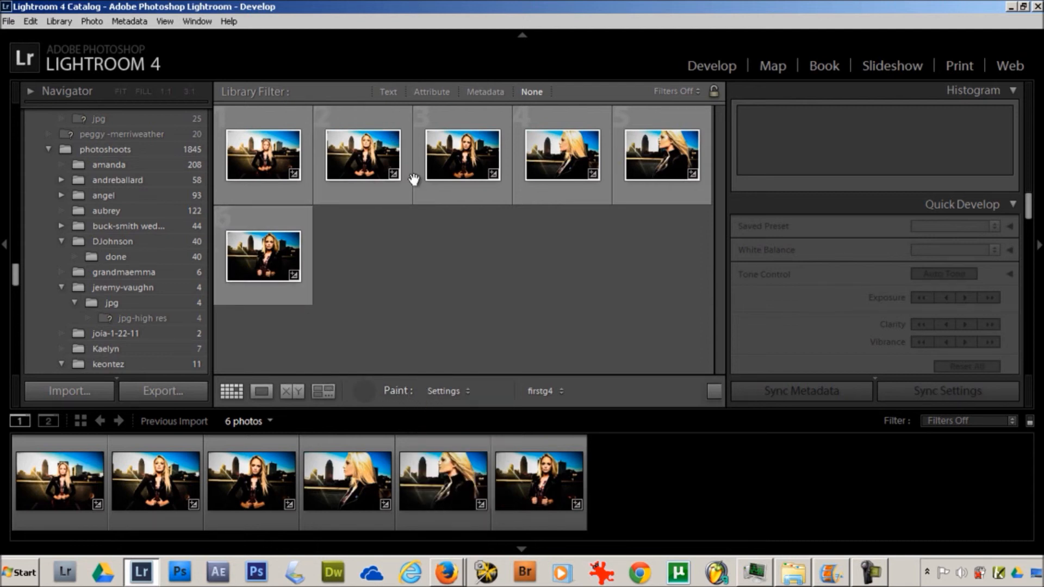